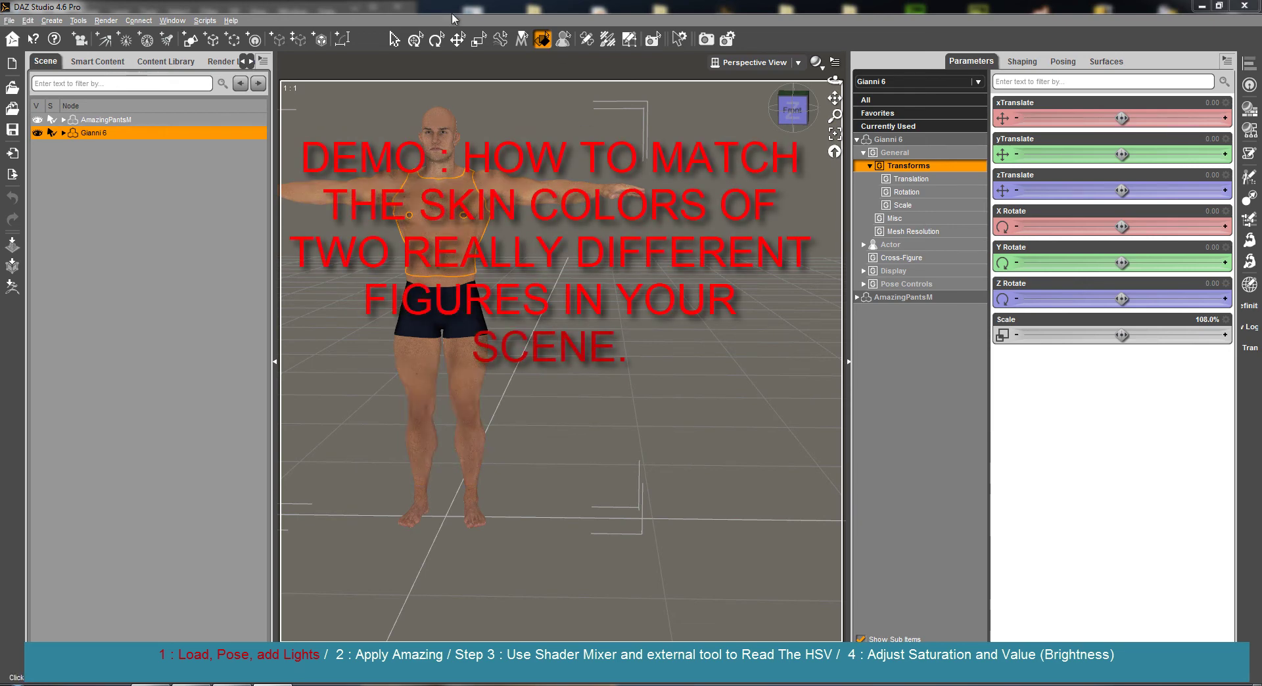
Lower Gianni 6's left arm from the T-pose to beside his body.
key("ctrl+u")
left_click_drag(593, 253, 519, 283)
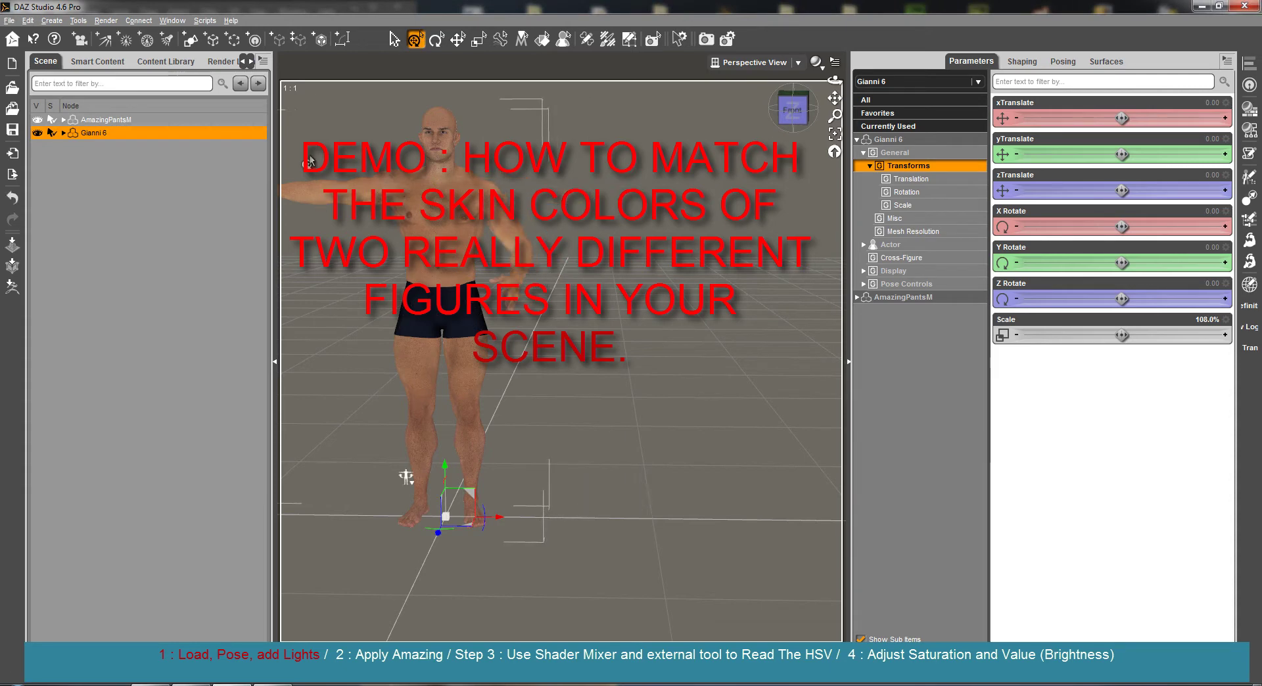
Load the Aiko 6 figure into the scene and select it.
left_click(208, 22)
left_click(250, 444)
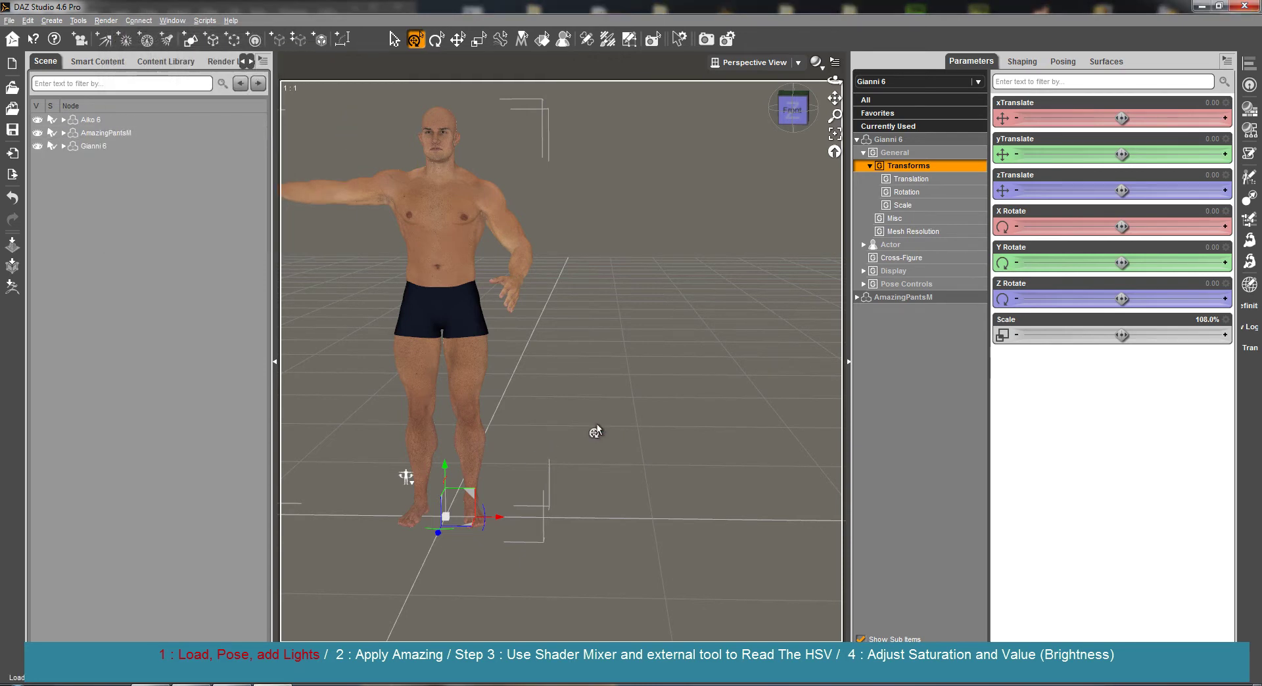
left_click(549, 214)
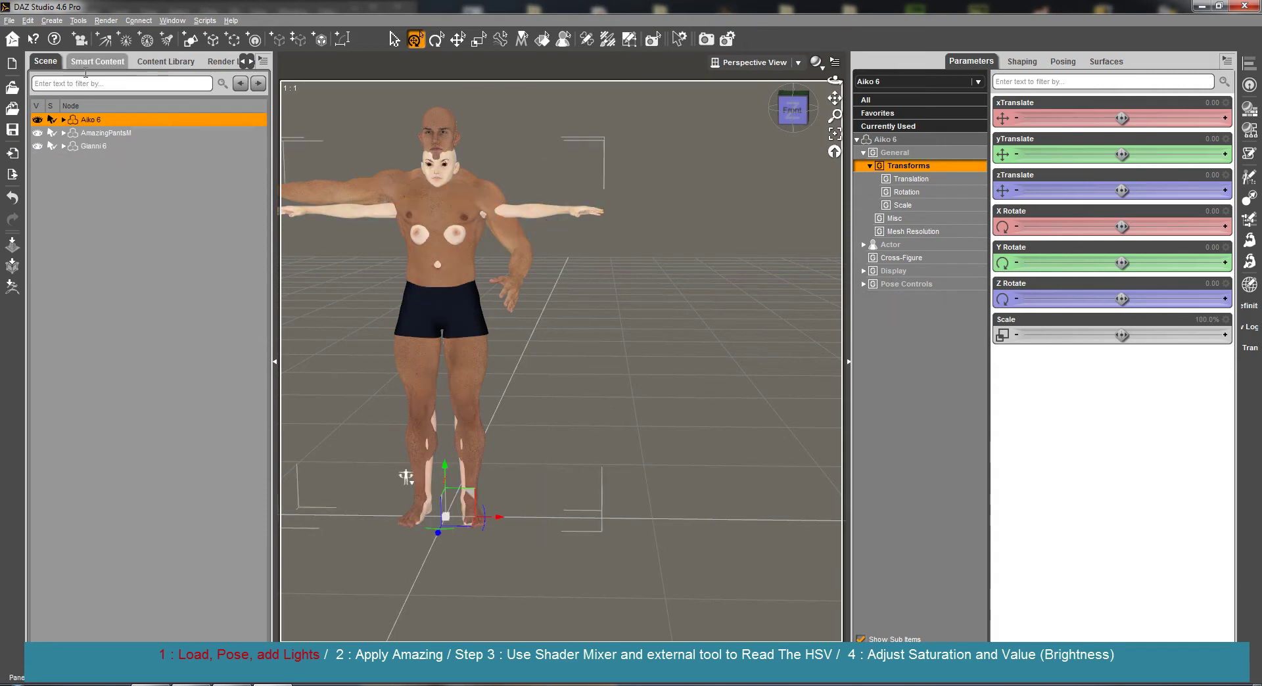
Add the AmazingTopF2 and AmazingPantF2 clothing to Aiko 6.
left_click(204, 21)
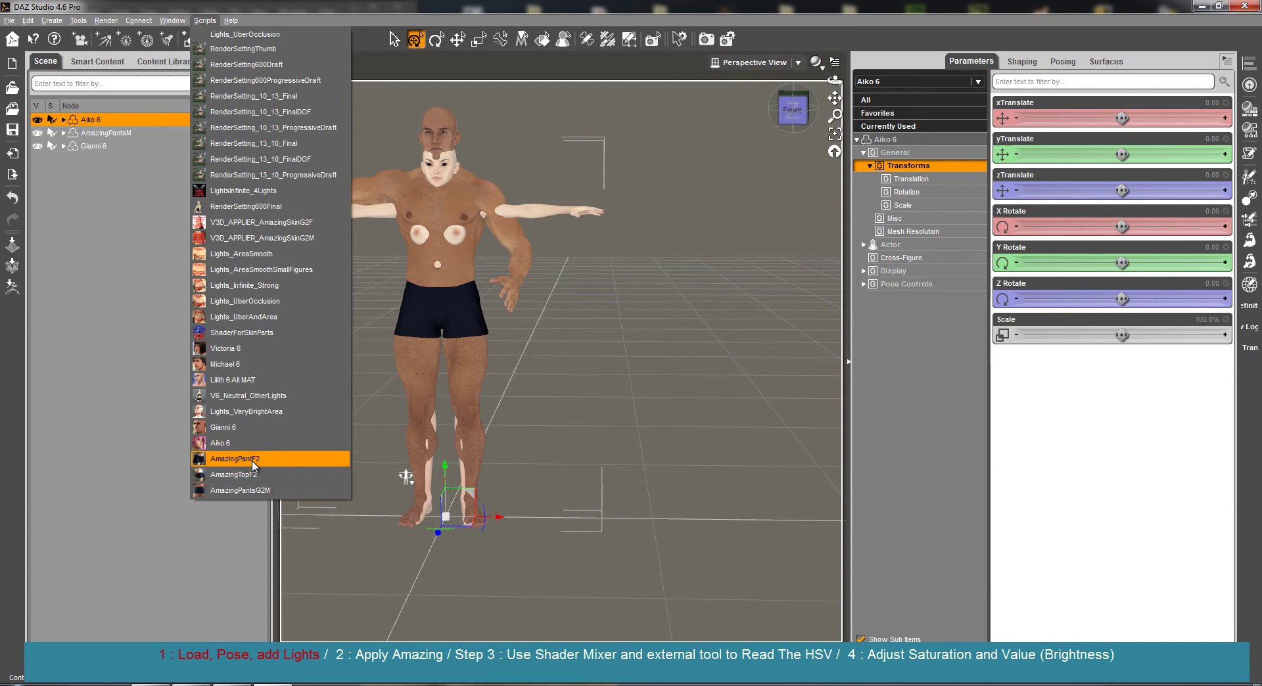
left_click(253, 473)
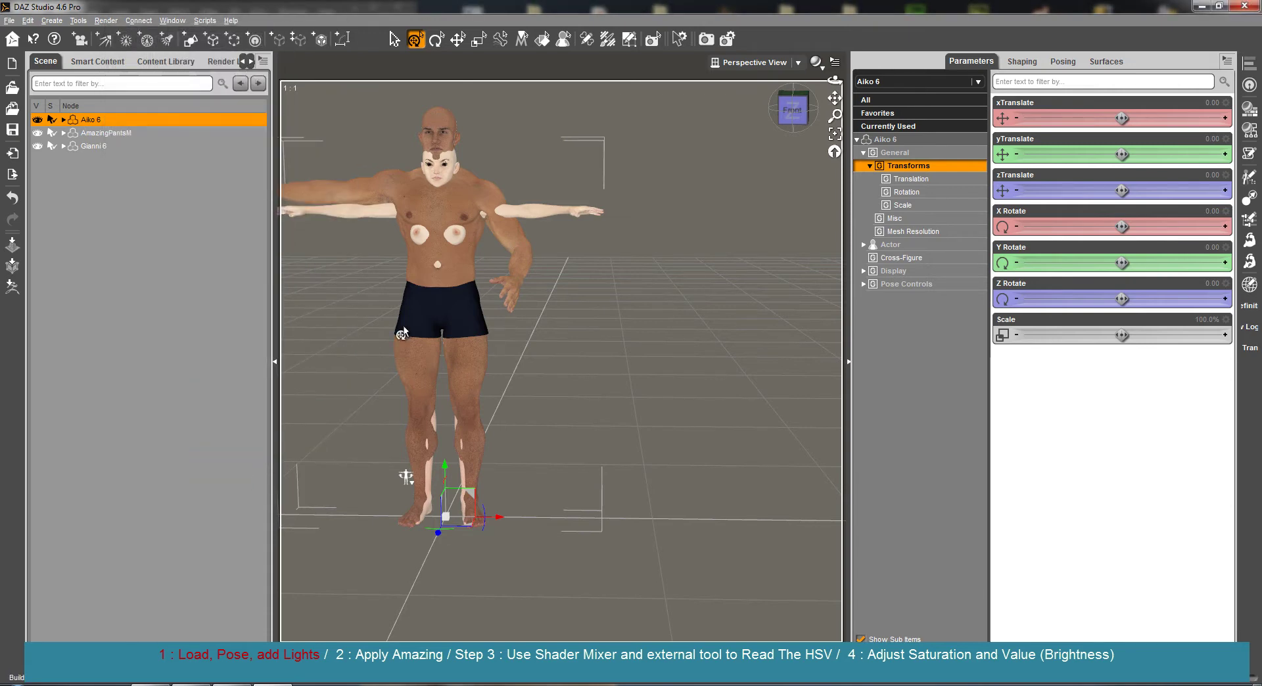
left_click(204, 21)
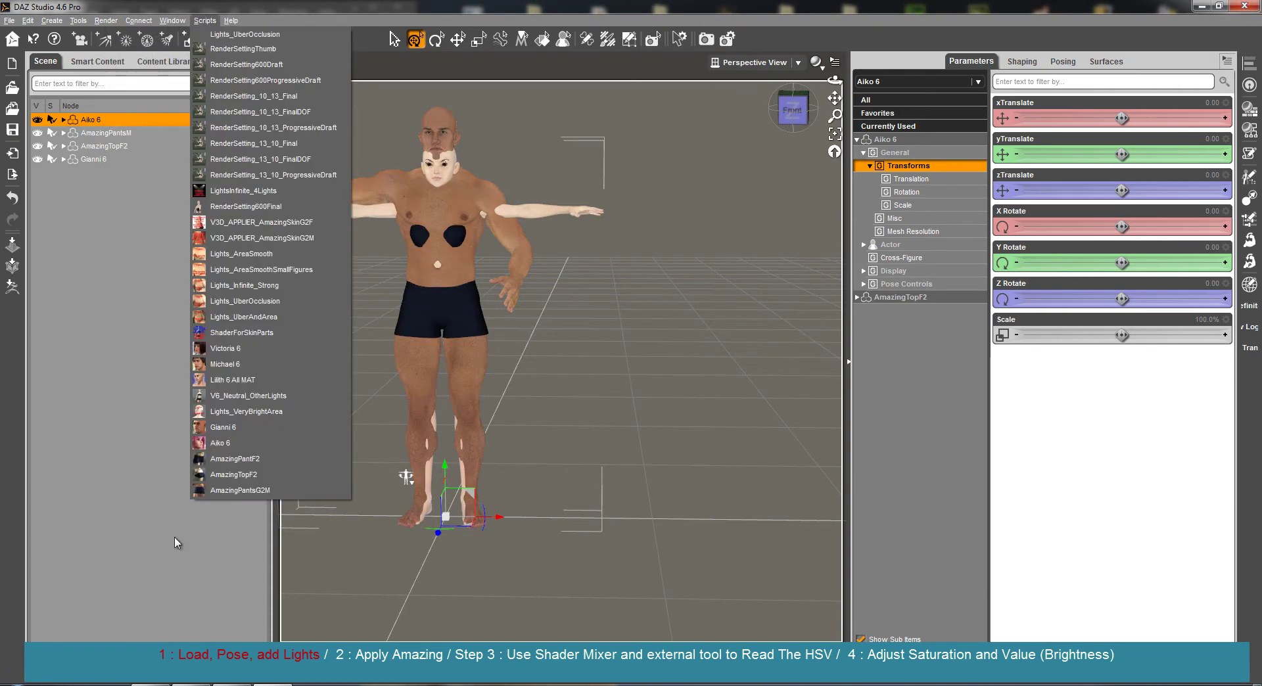
left_click(261, 459)
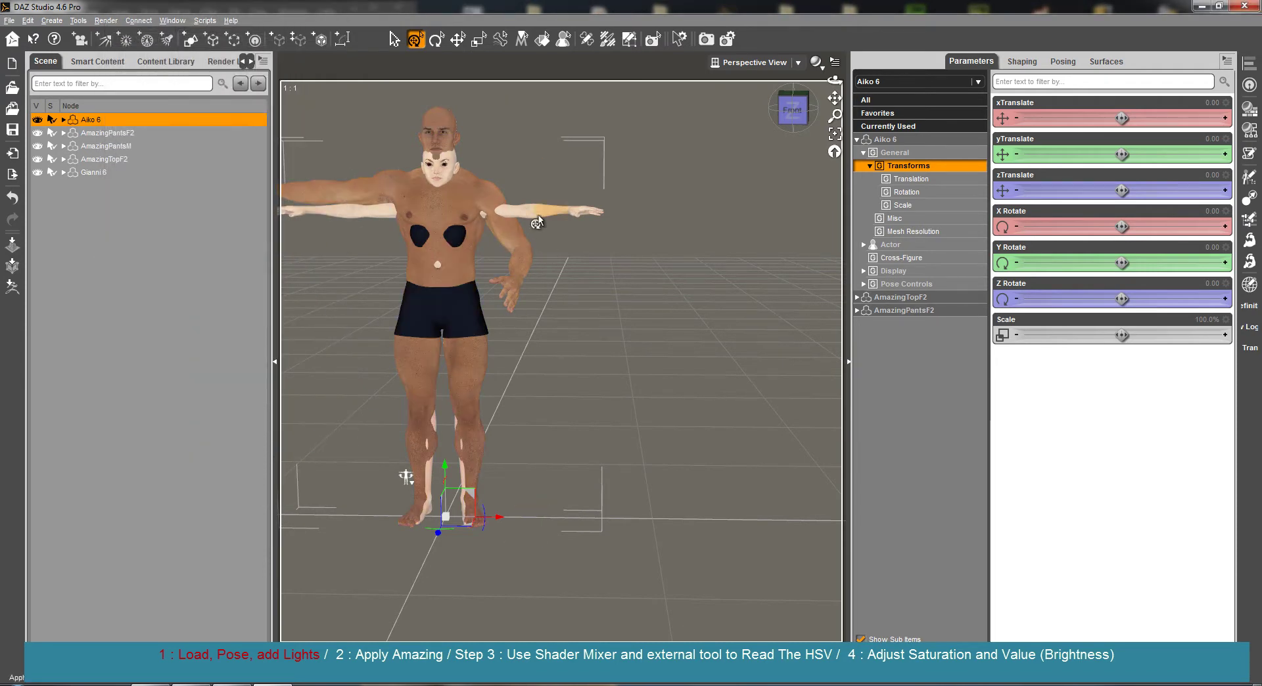
Move Aiko 6 about 82 units along X so she stands beside Gianni 6.
left_click_drag(496, 523, 669, 533)
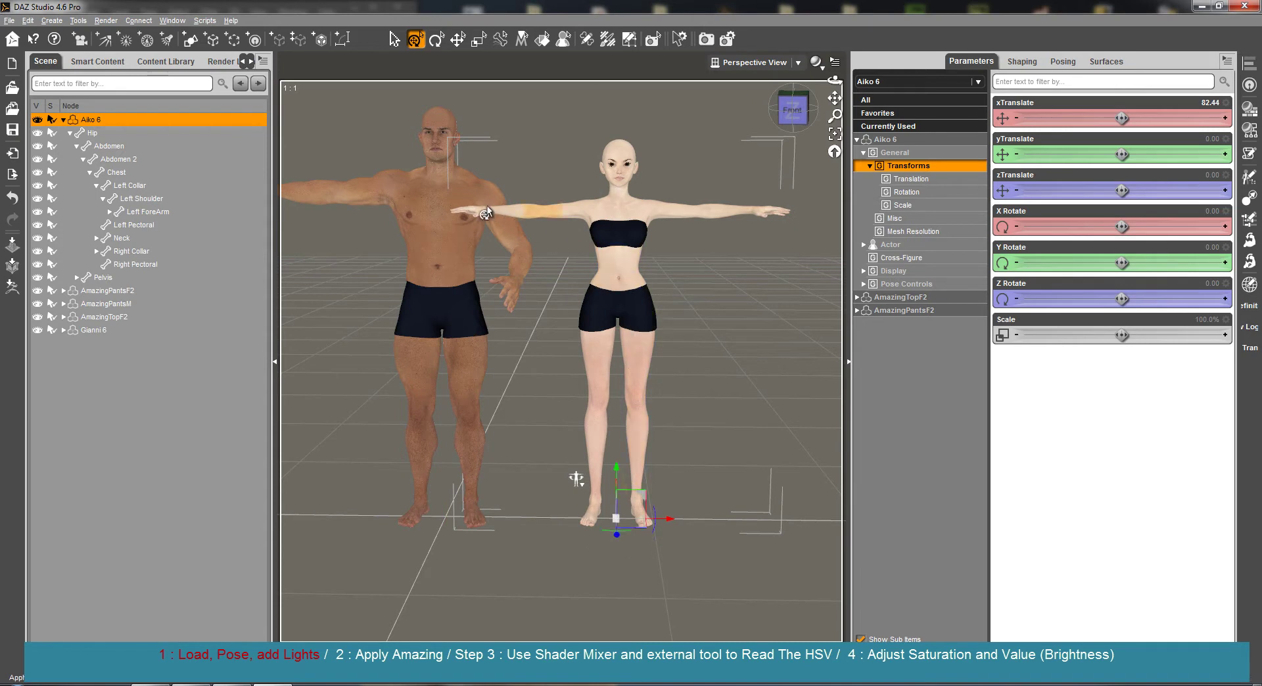
left_click(455, 197)
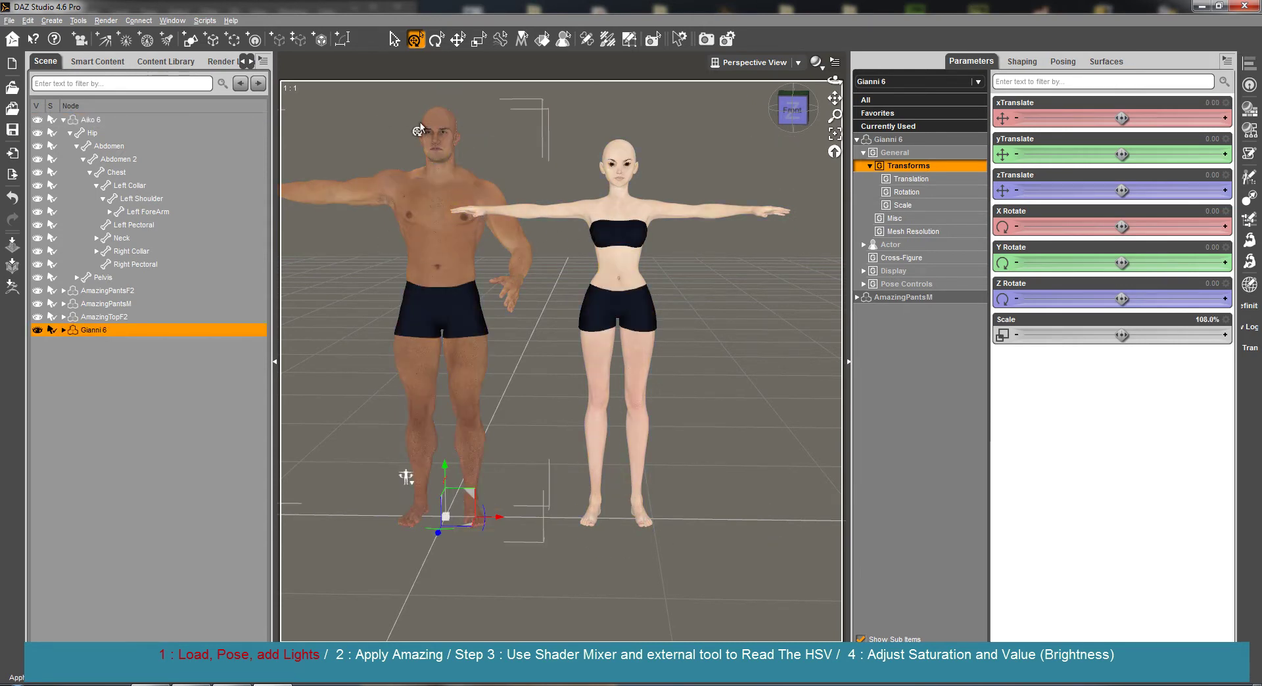
left_click(626, 248)
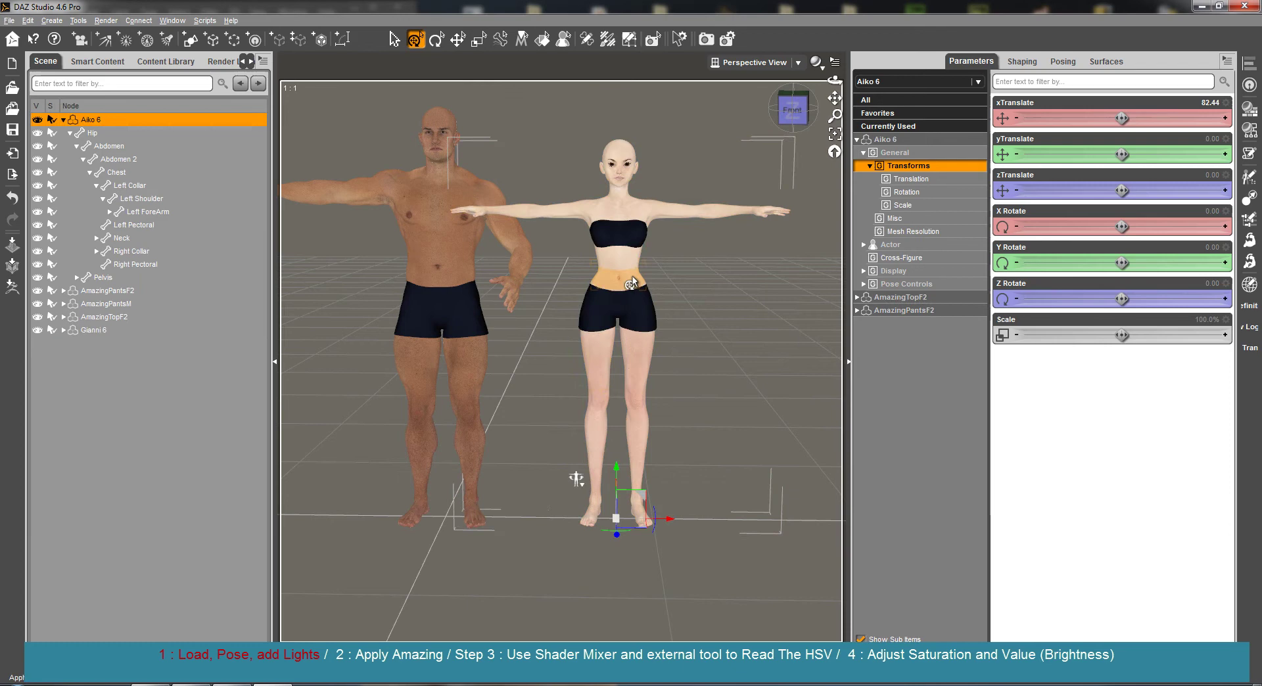
Lower both of Aiko 6's arms so her hands rest near her hips.
left_click_drag(834, 79, 834, 79)
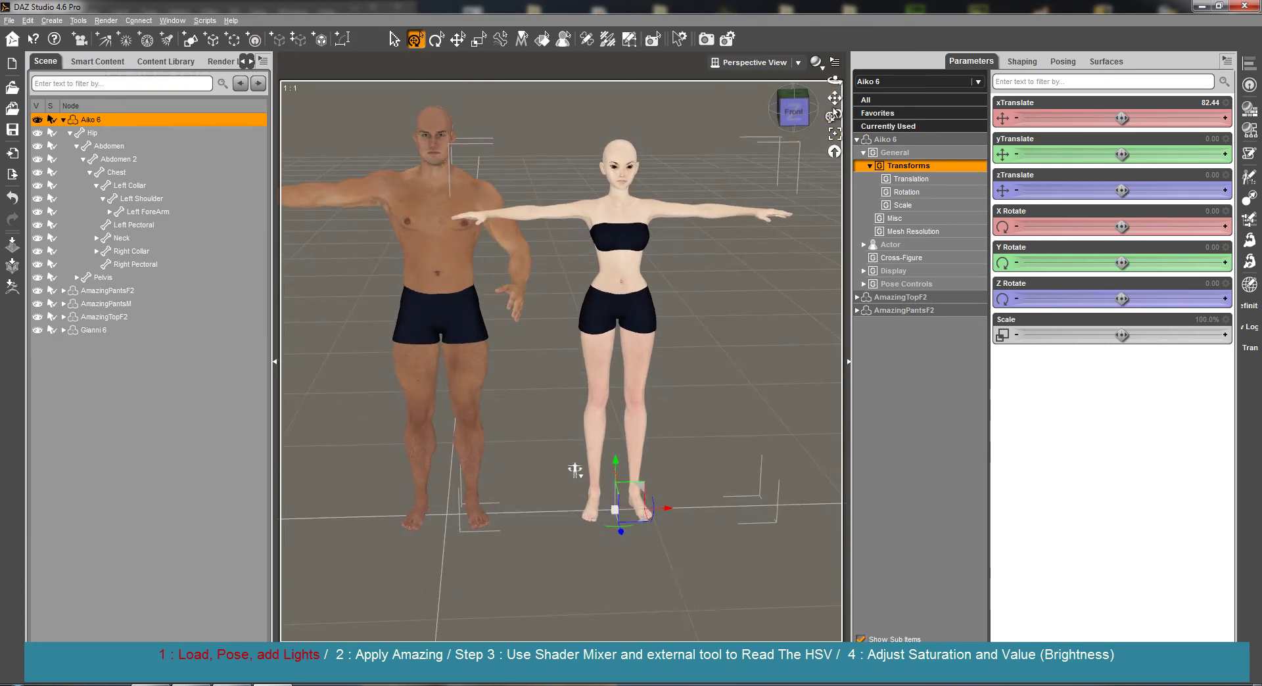
left_click_drag(763, 239, 658, 322)
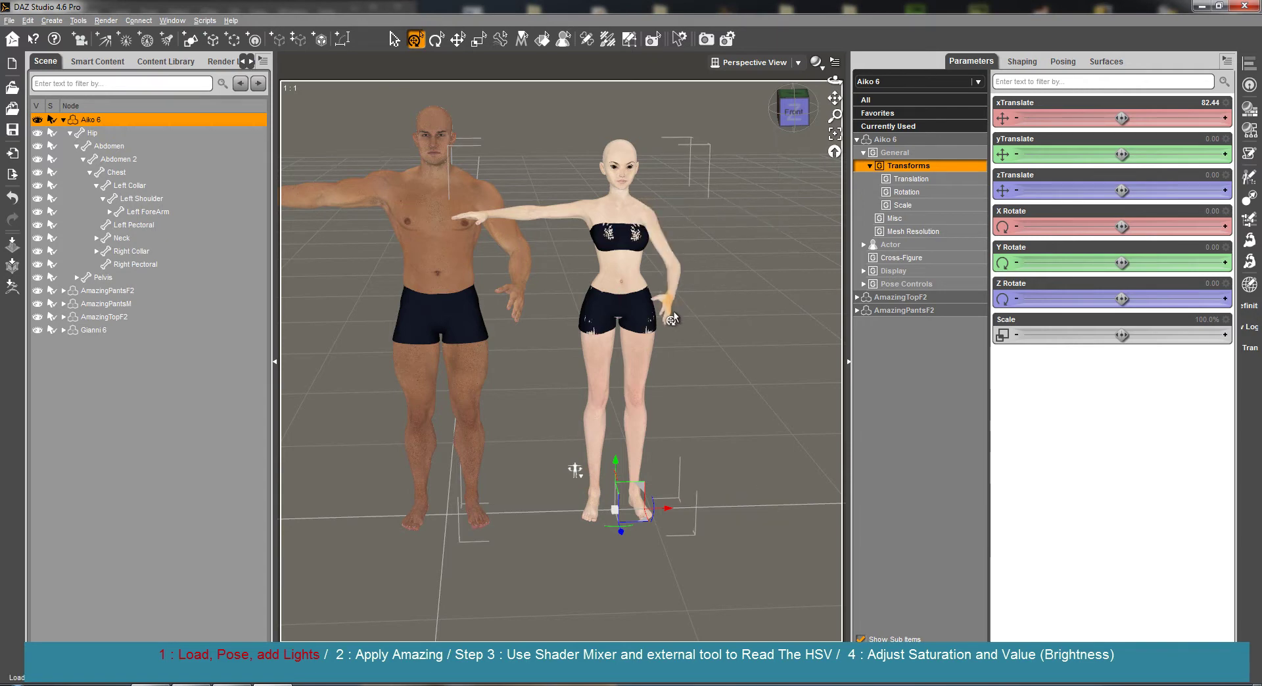
left_click_drag(524, 313, 579, 309)
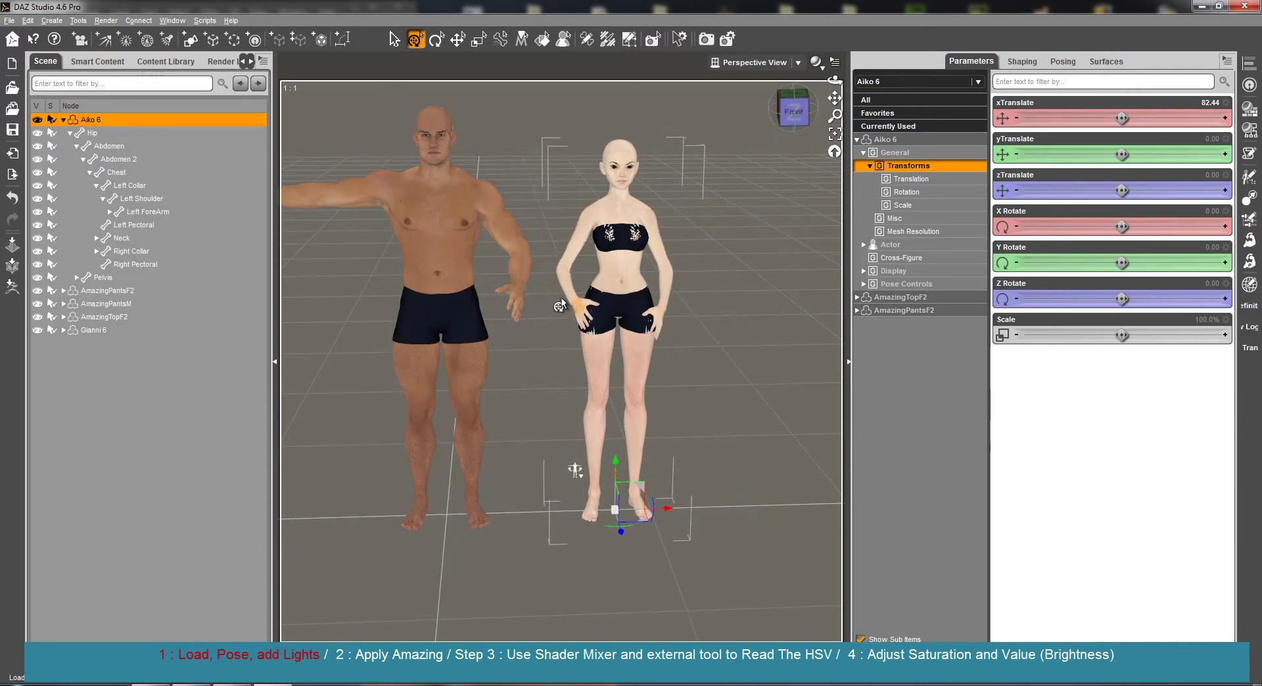
Apply the PoseAmazingLee2 pose to Aiko 6 and the PoseAmazingGianni pose to Gianni 6.
left_click(621, 279)
left_click(166, 62)
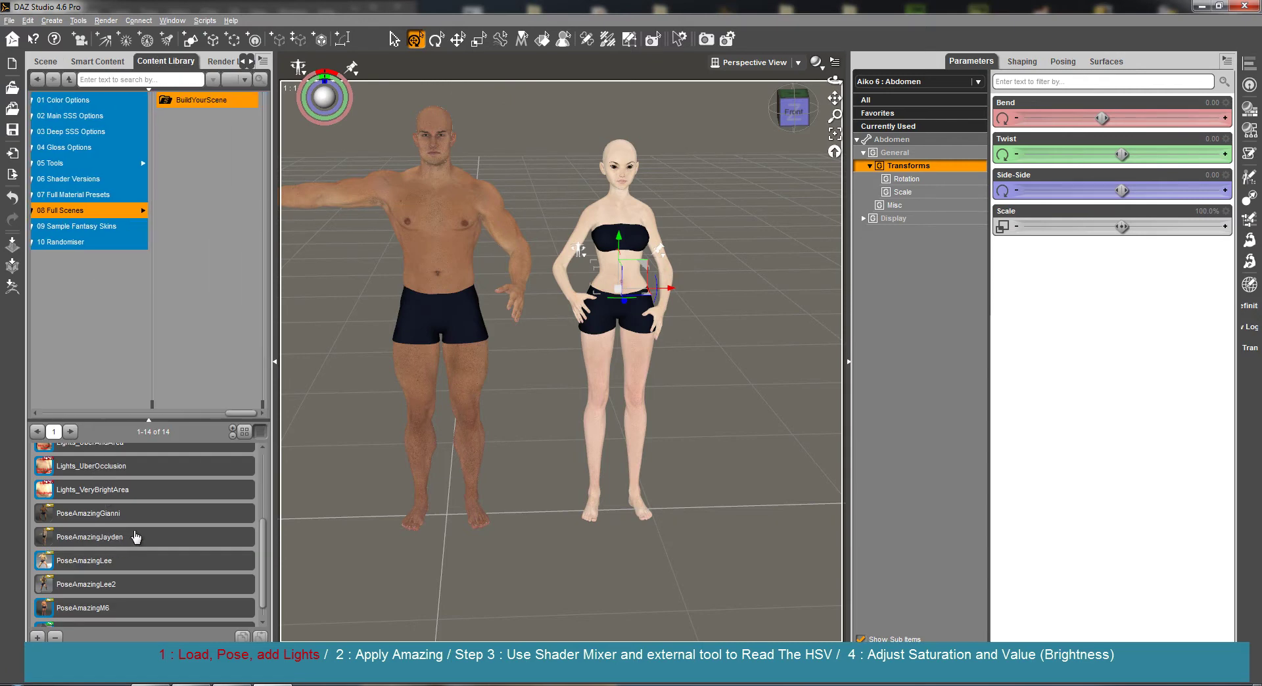
left_click(124, 585)
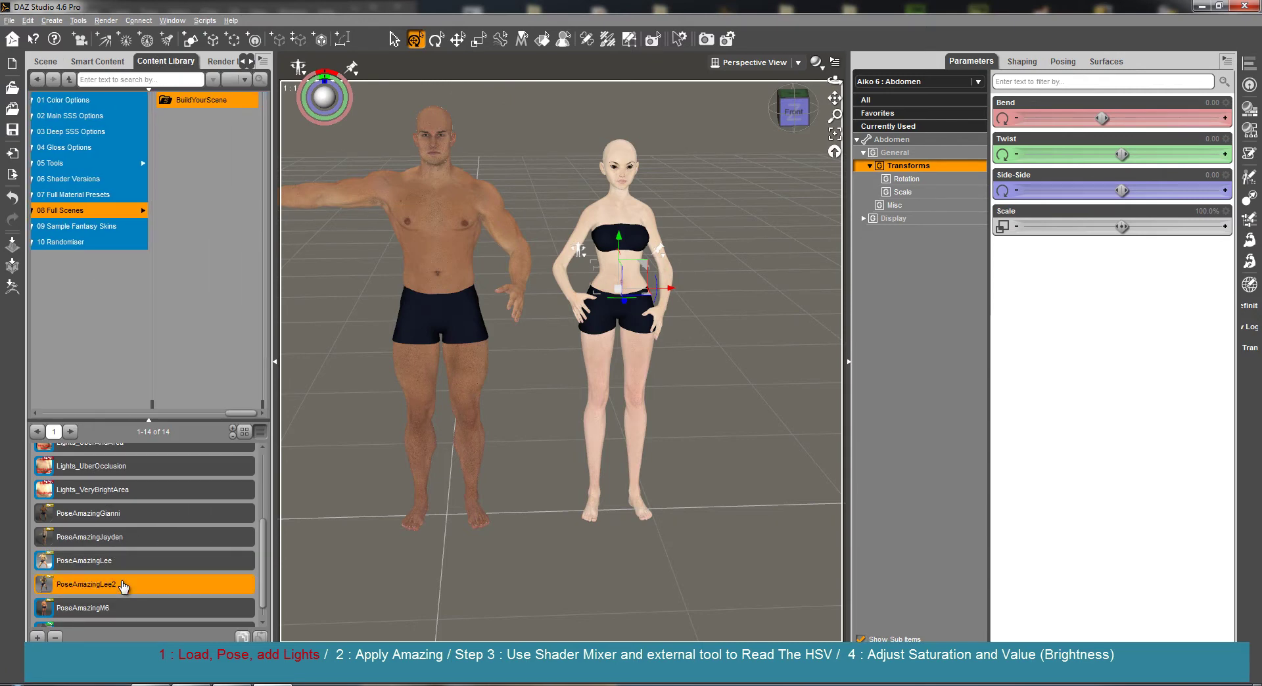
double_click(124, 585)
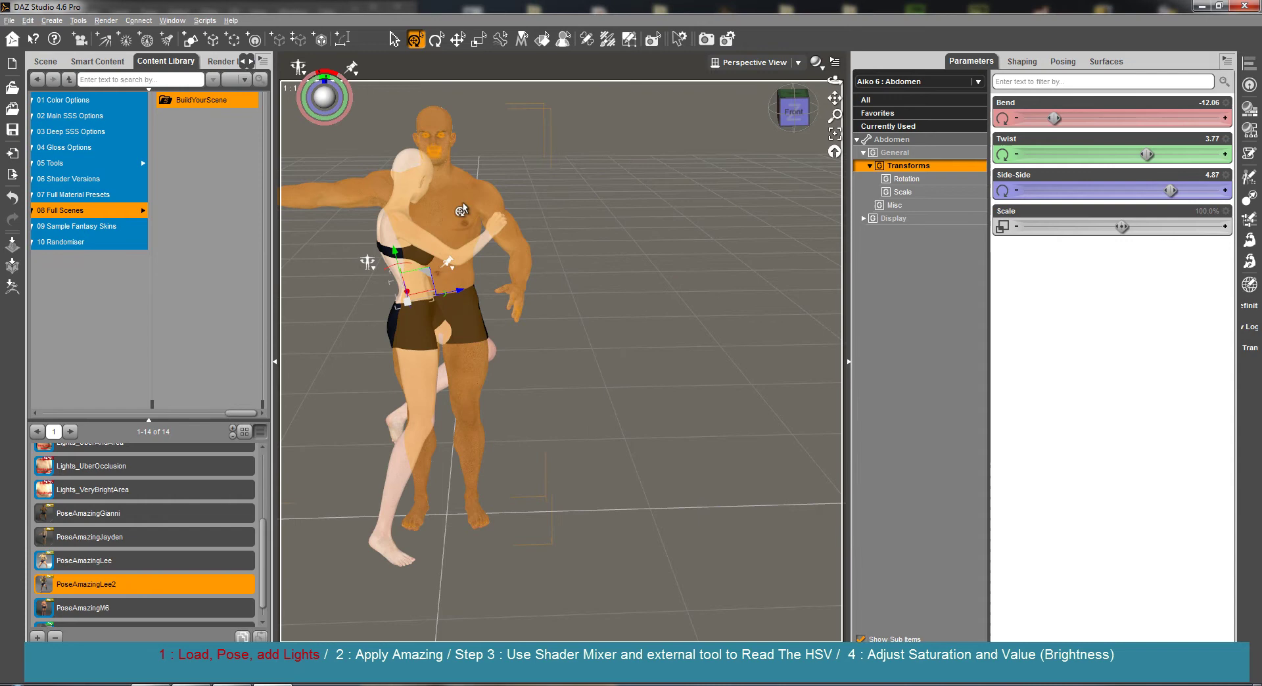
double_click(169, 513)
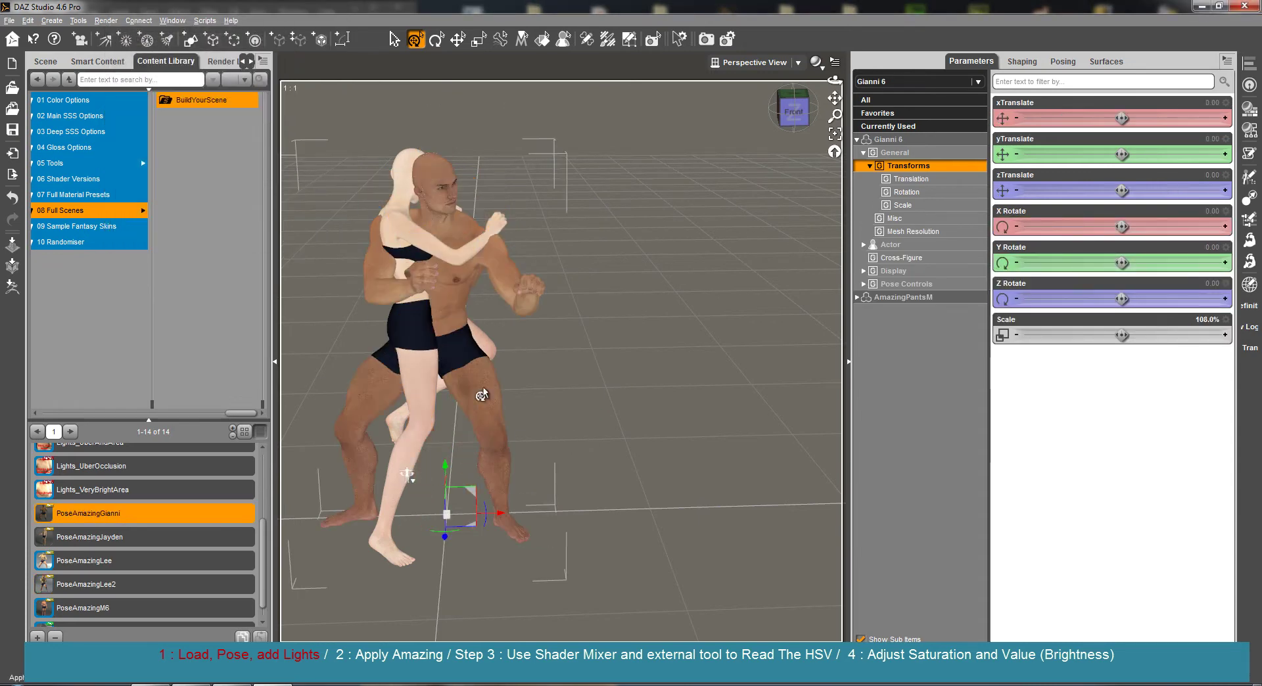
Place Gianni 6 facing Aiko 6, at about X 80 and Z -70, turned about -81 degrees around Y.
left_click(446, 299)
left_click(447, 519)
left_click_drag(473, 534, 578, 495)
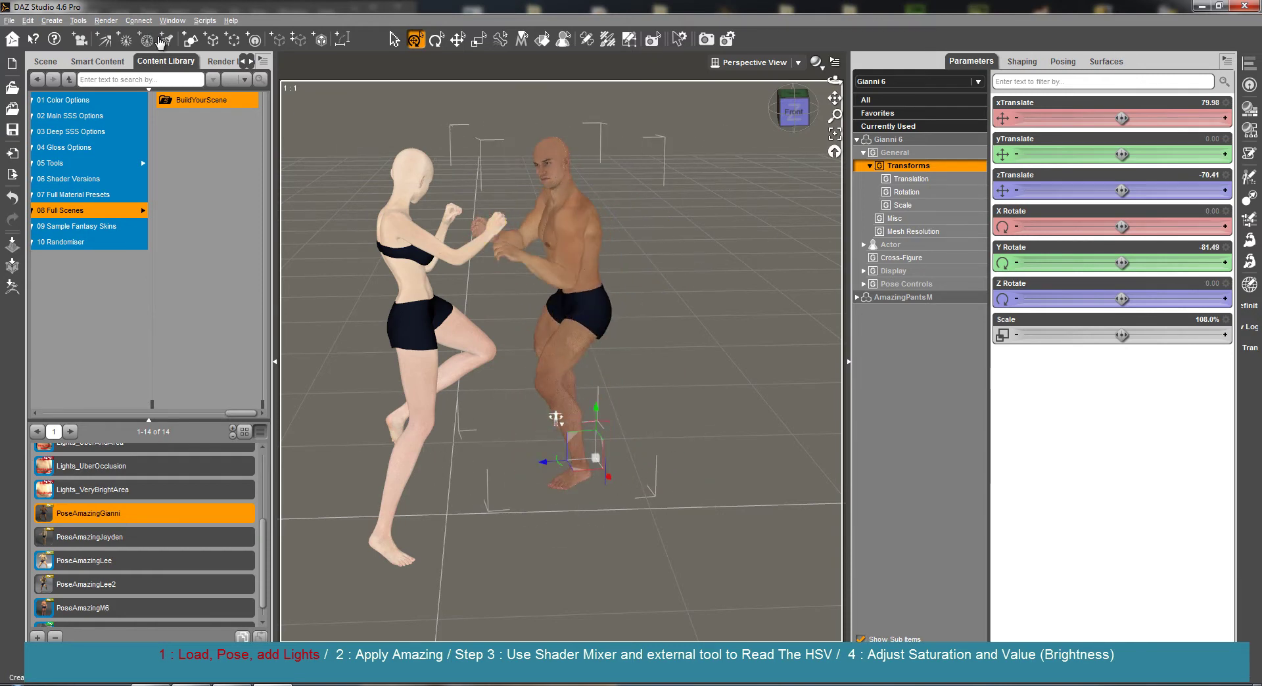
Load the Lights_AreaSmooth light set into the scene.
left_click(205, 21)
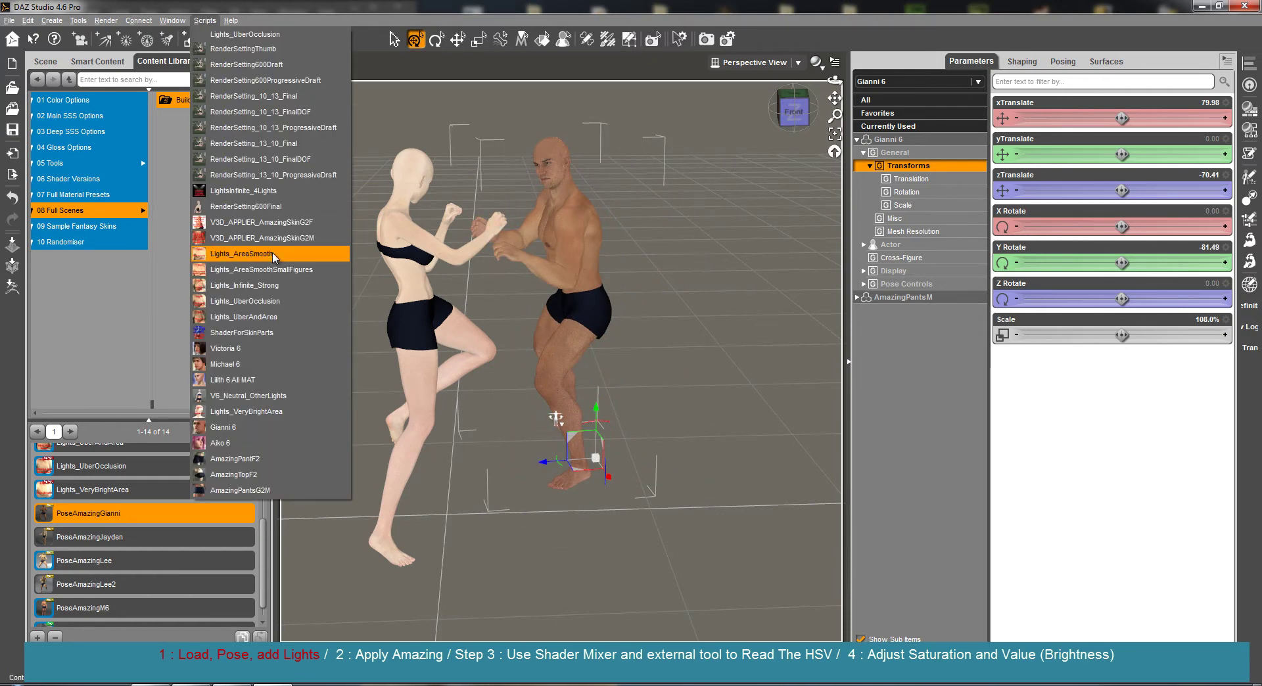
left_click(274, 257)
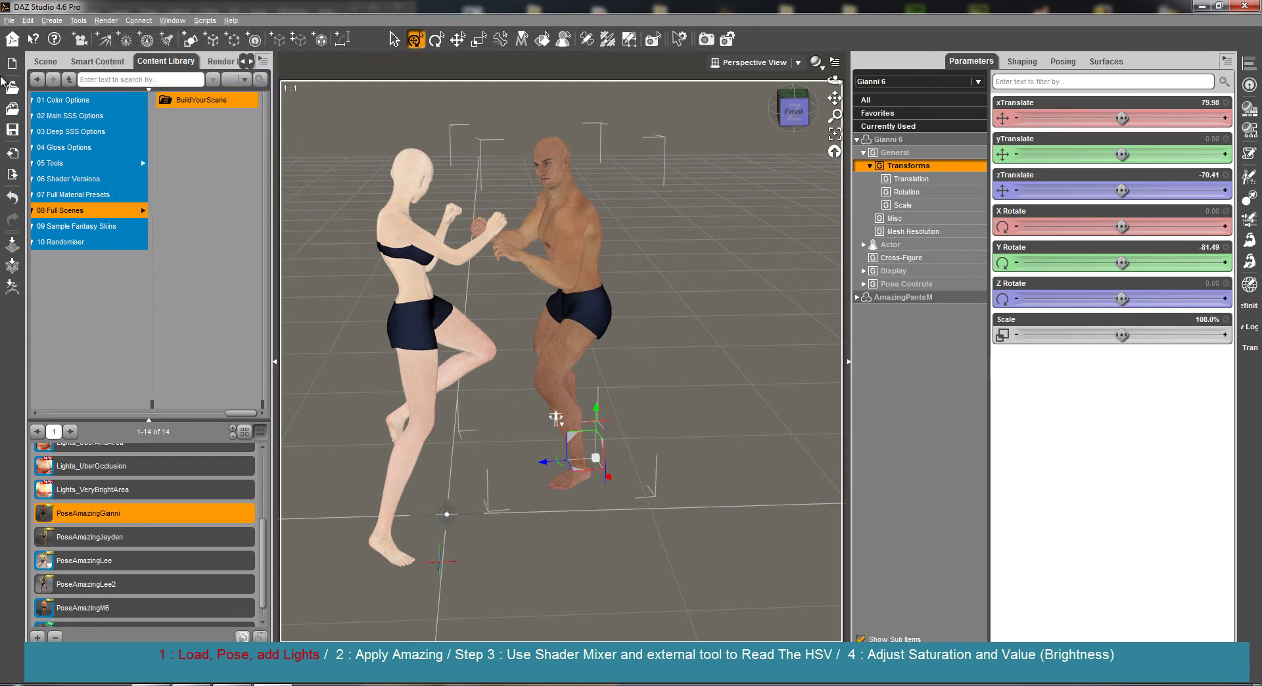
left_click(753, 481)
scroll(753, 481, "down", 4)
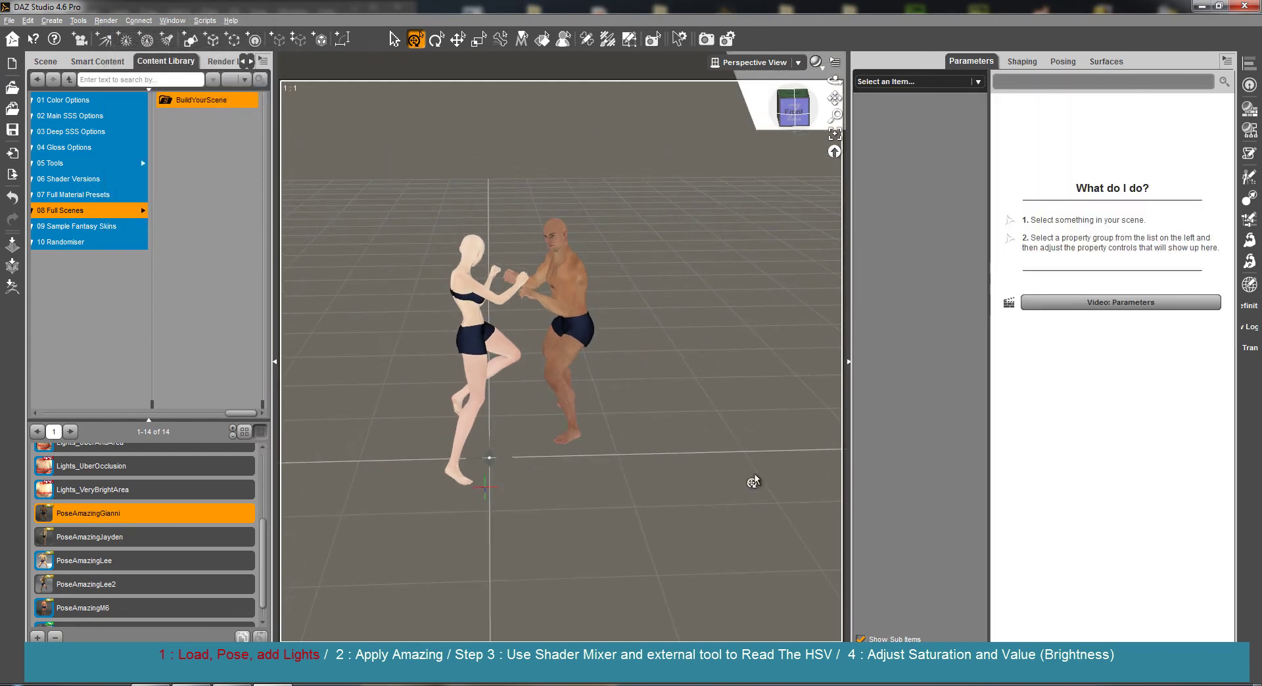
scroll(753, 480, "down", 5)
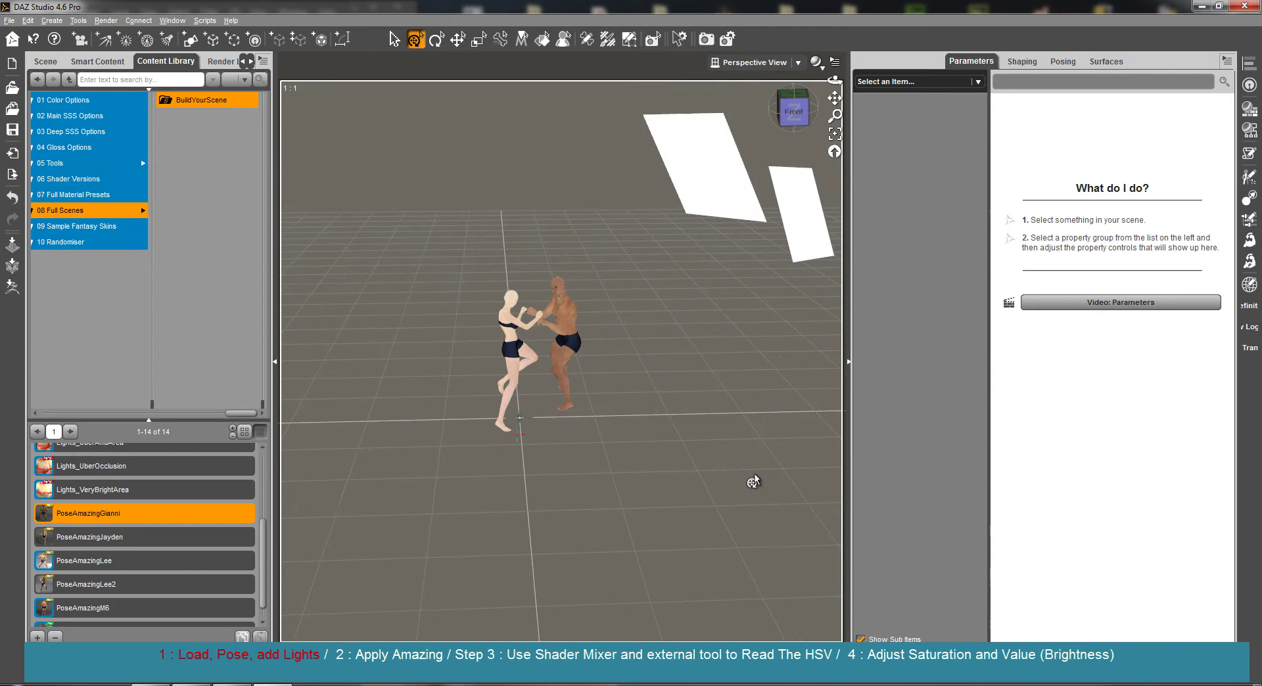
Examine the SmoothAreaSceneLights nodes: head lamp blocker, both area light planes, and UberSphere ambient light with its environment sphere.
left_click(710, 203)
left_click(45, 61)
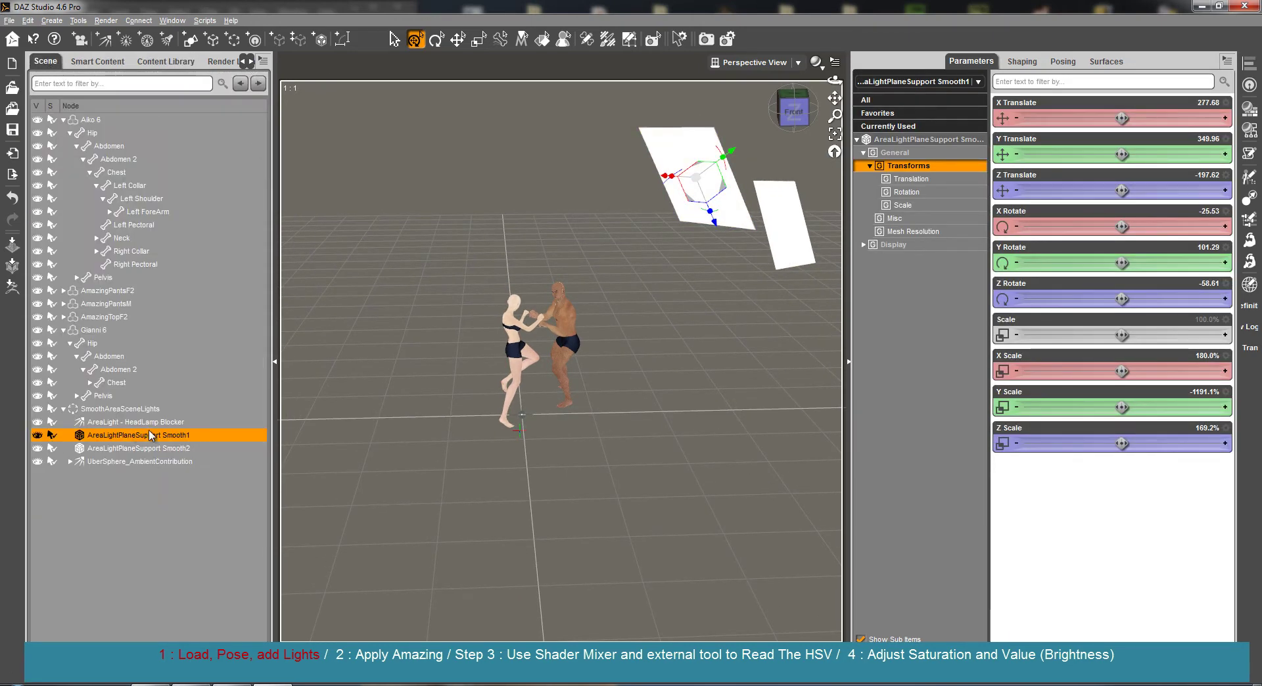
left_click(144, 422)
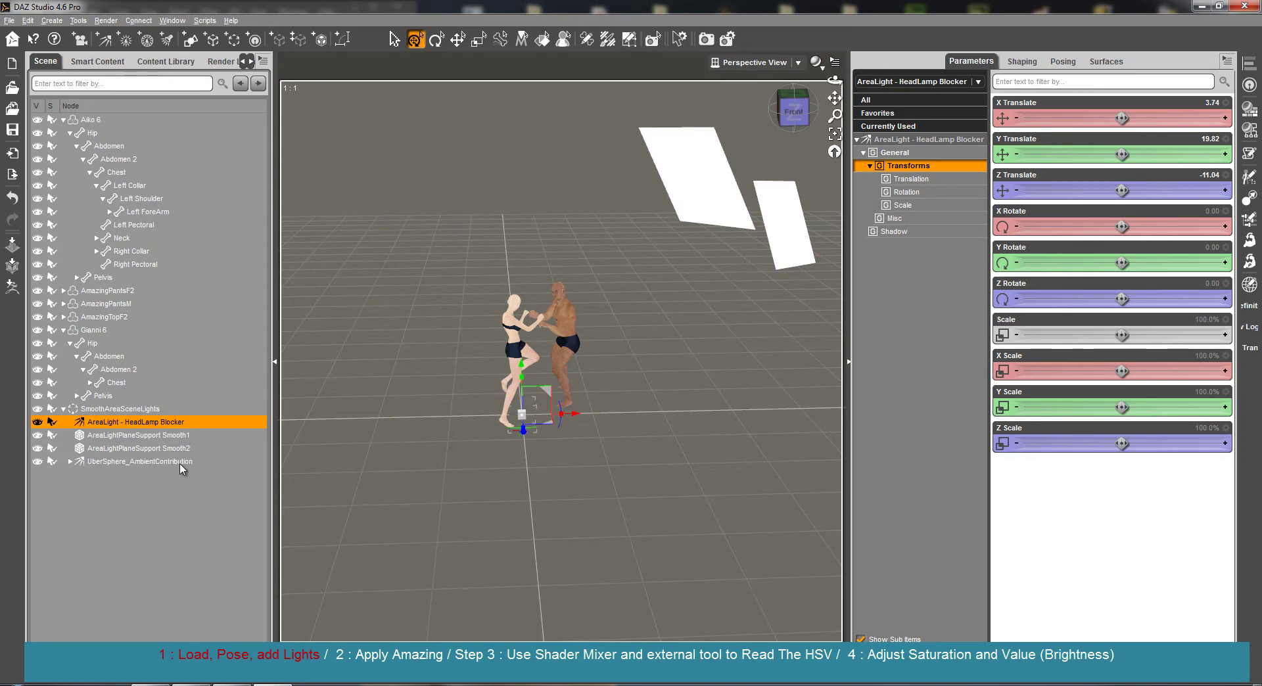
left_click(63, 120)
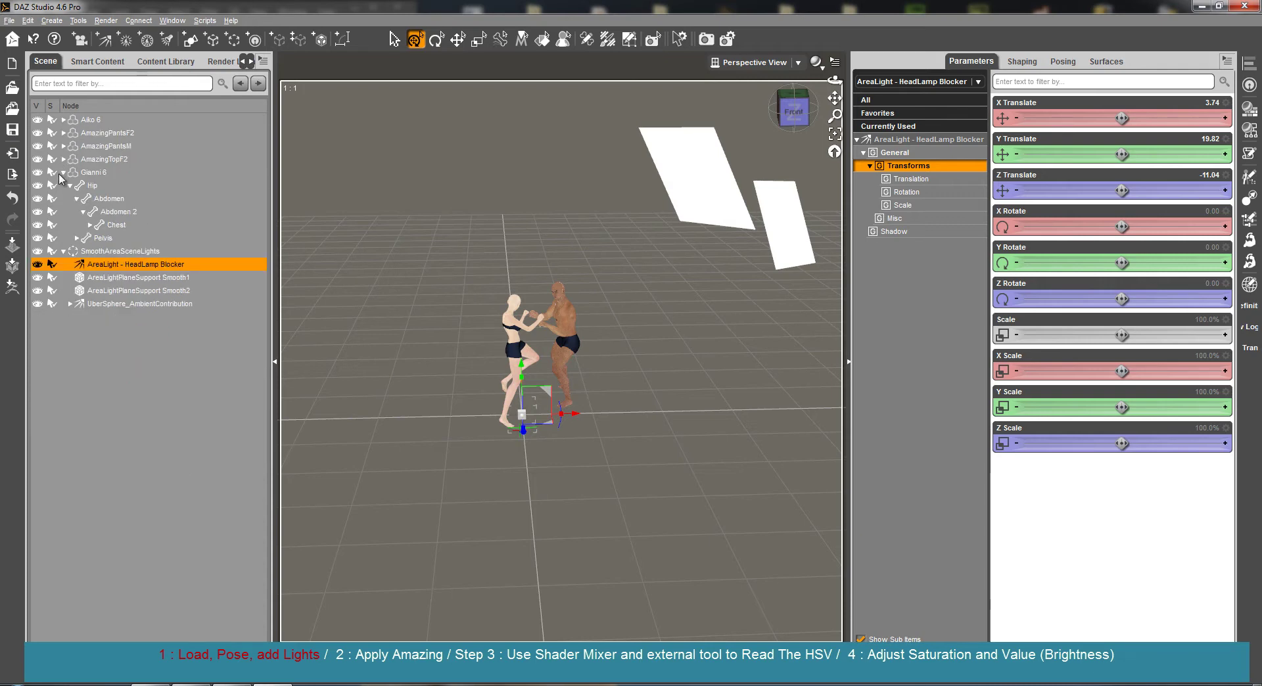
left_click(63, 173)
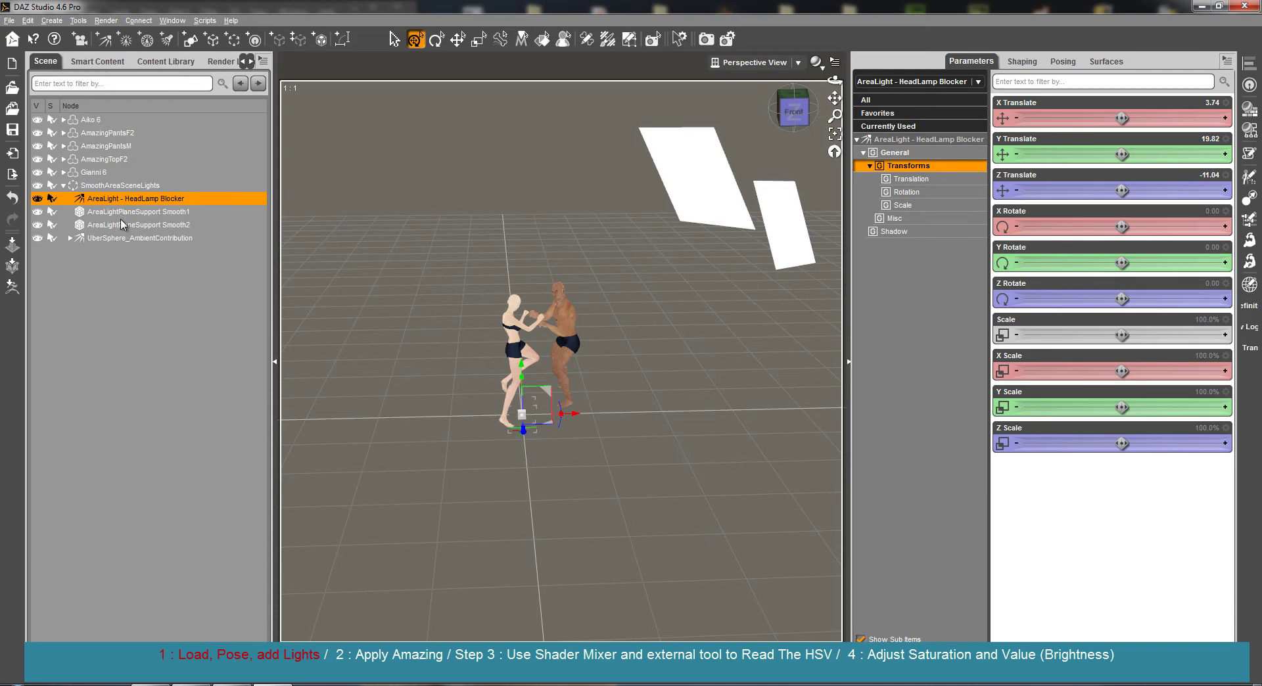
key("Down")
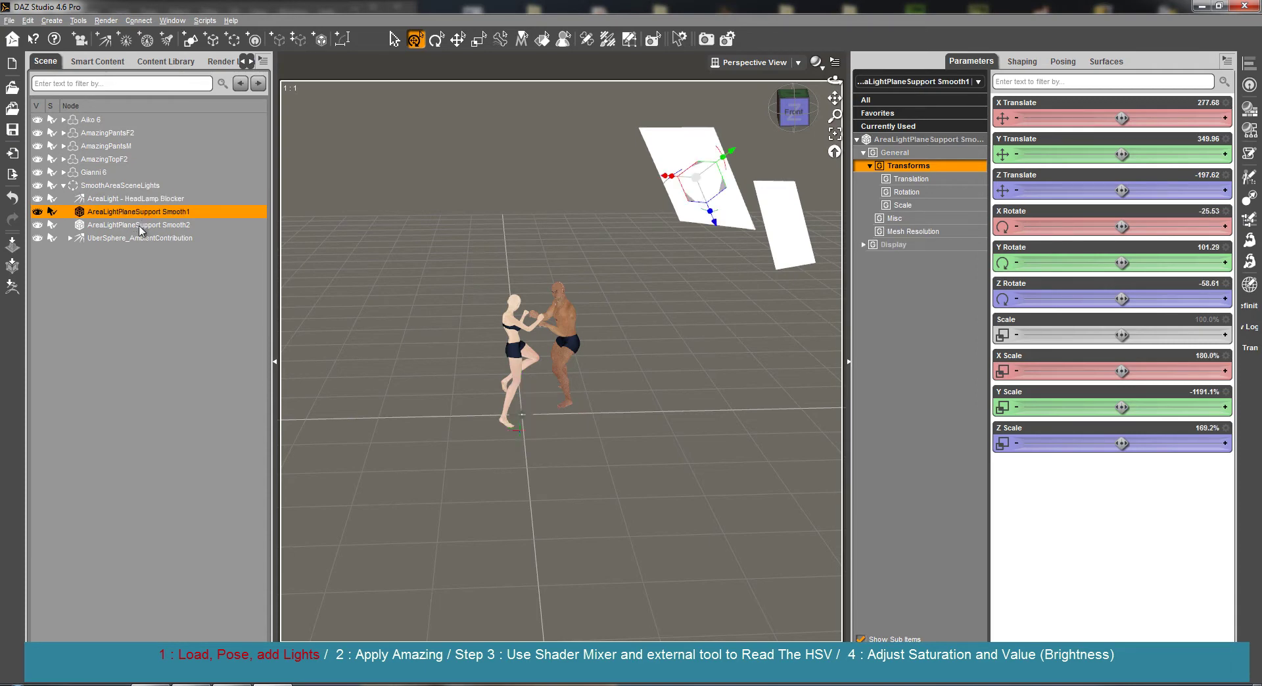
key("Down")
key("Down")
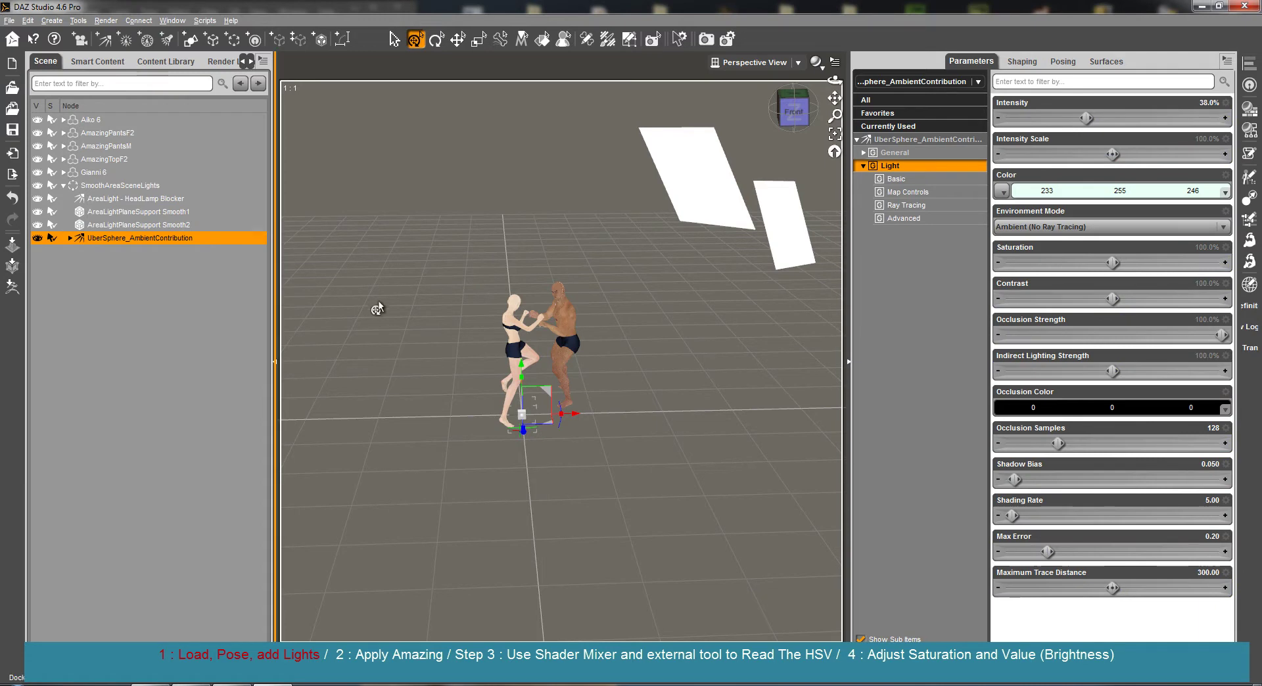
left_click(137, 200)
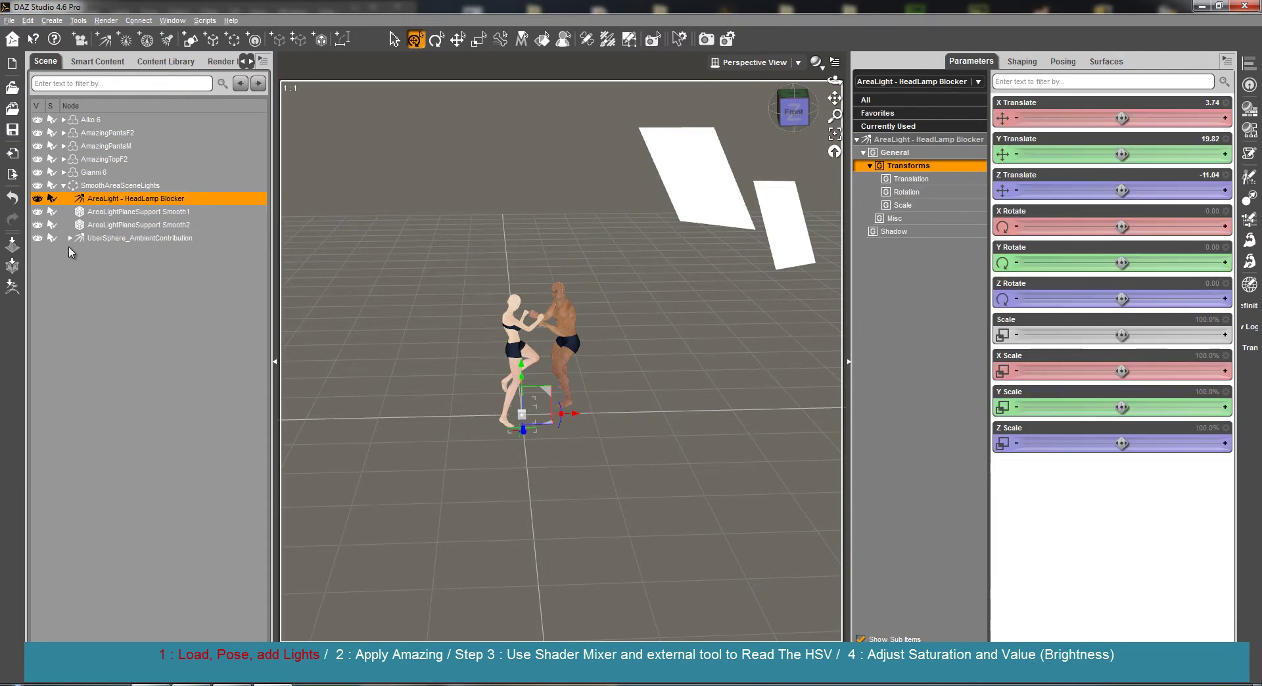
left_click(69, 238)
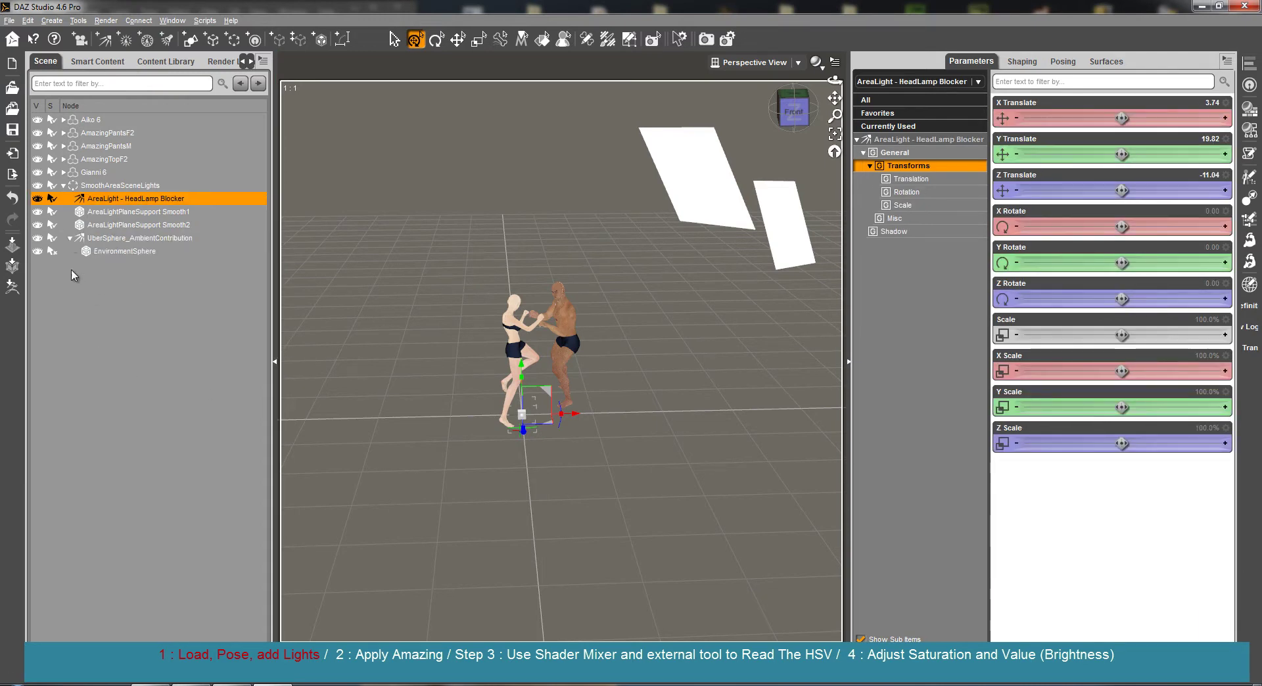
left_click(141, 238)
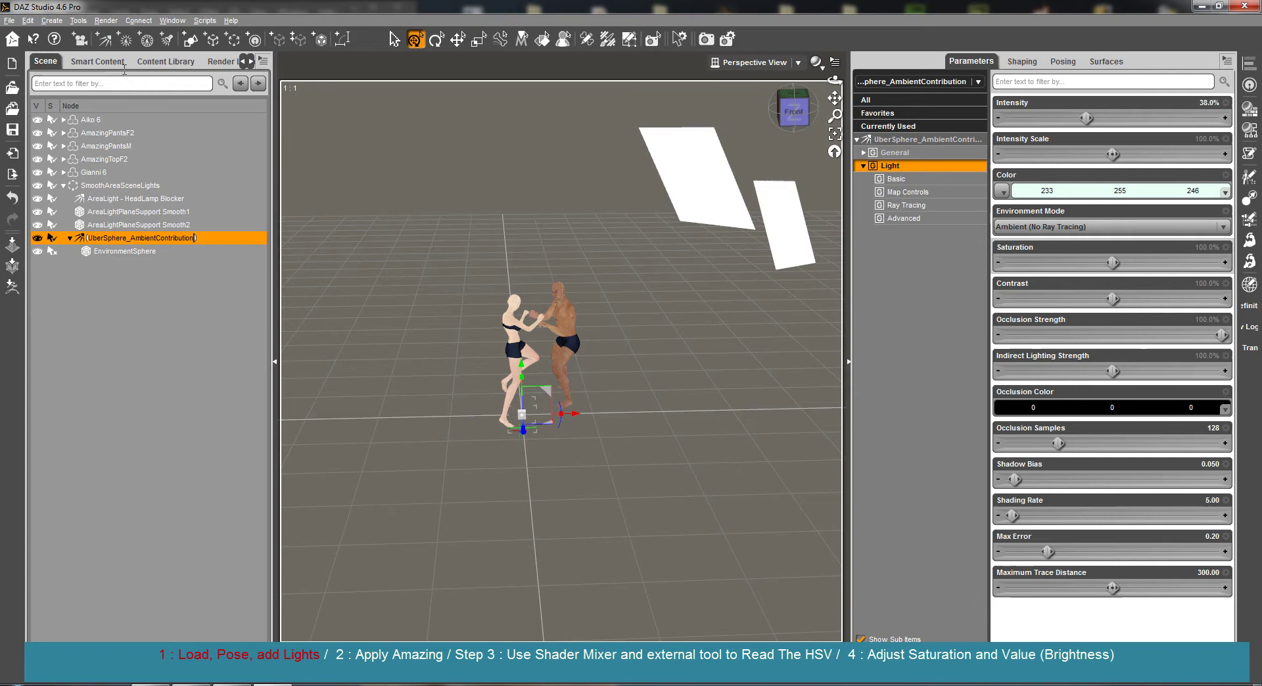
key("Down")
left_click(71, 238)
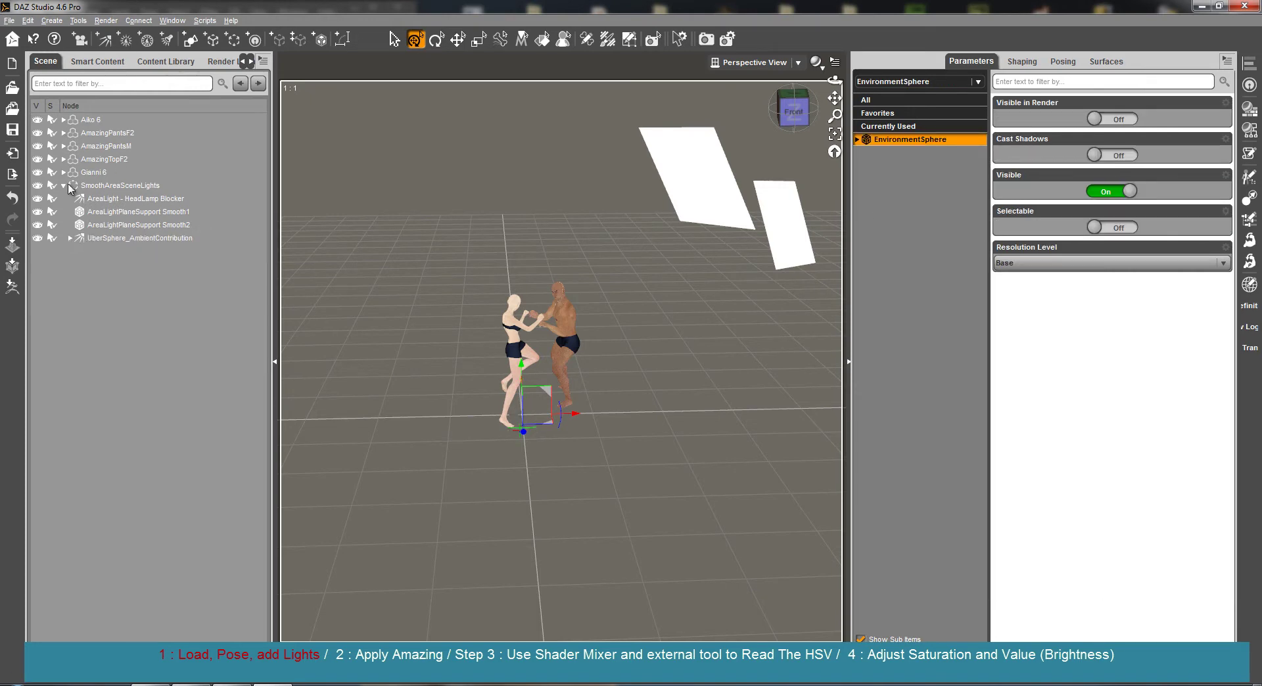
left_click(120, 186)
key("Left")
Parent AmazingPantsF2 and AmazingTopF2 to Aiko 6, and AmazingPantsM to Gianni 6.
key("Up")
key("Up")
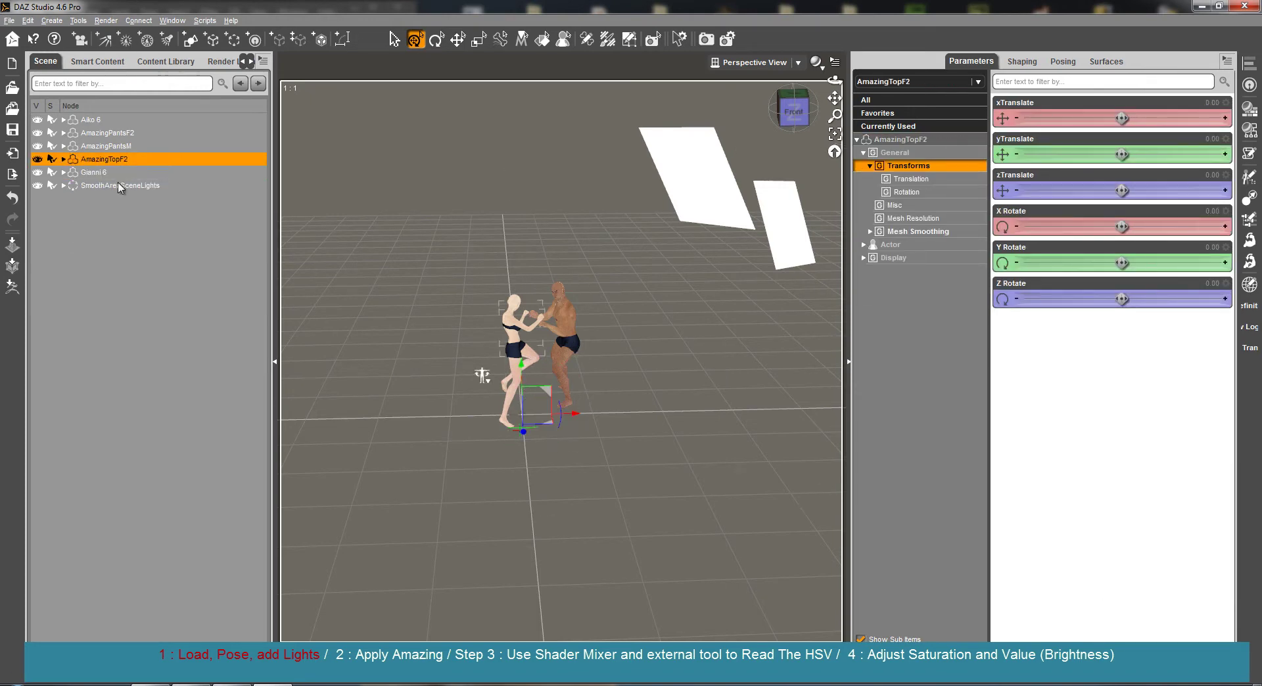
left_click_drag(106, 149, 121, 119)
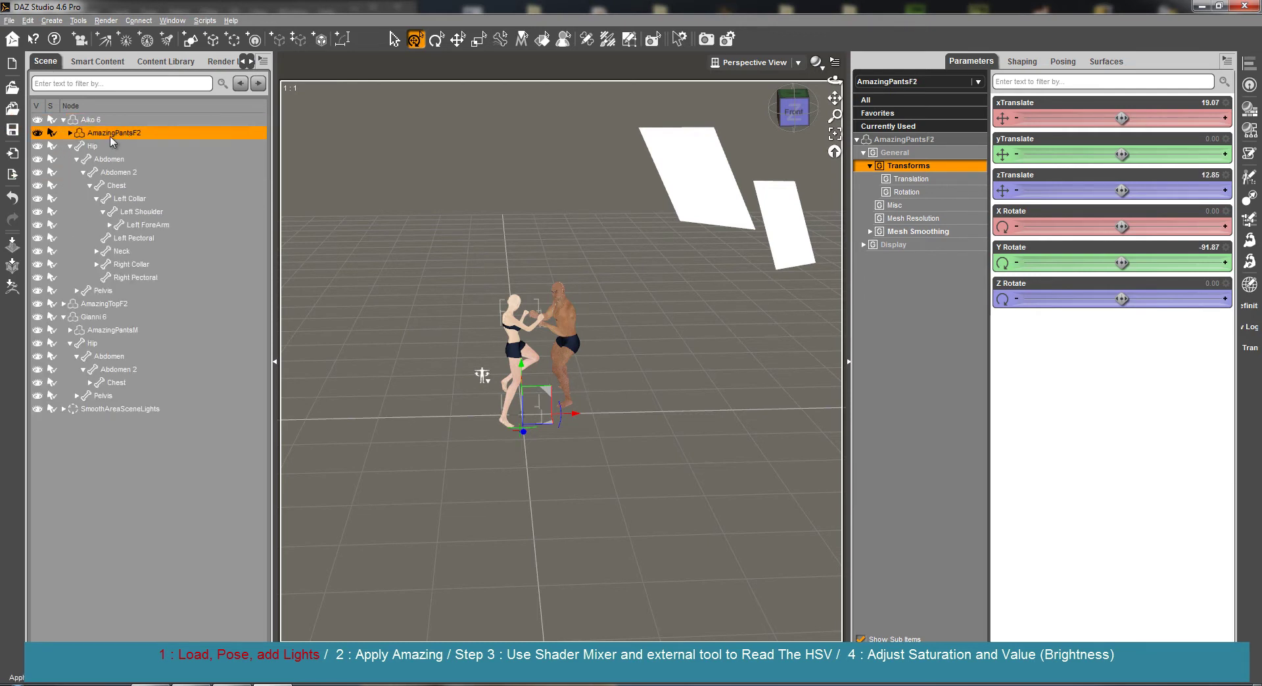
left_click(69, 133)
left_click(71, 133)
left_click(64, 120)
double_click(116, 120)
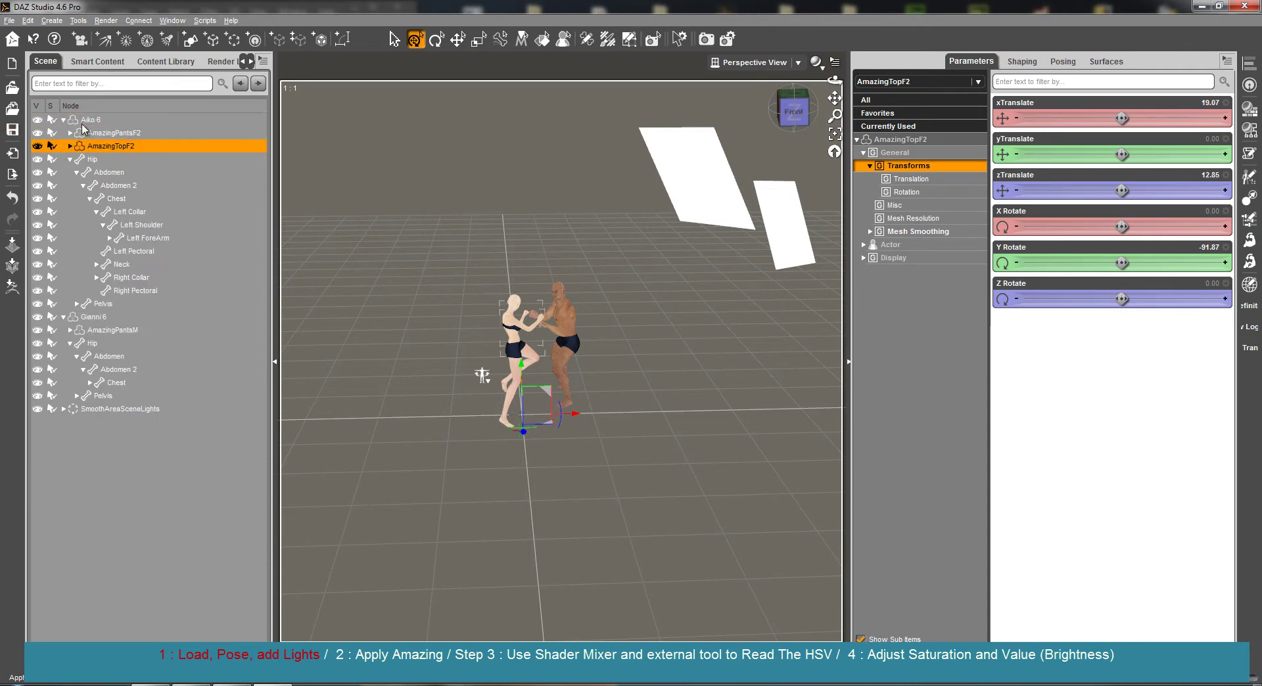
Collapse the Aiko 6 and Gianni 6 hierarchies in the scene tree and select SmoothAreaSceneLights.
left_click(66, 123)
left_click(64, 120)
left_click(64, 133)
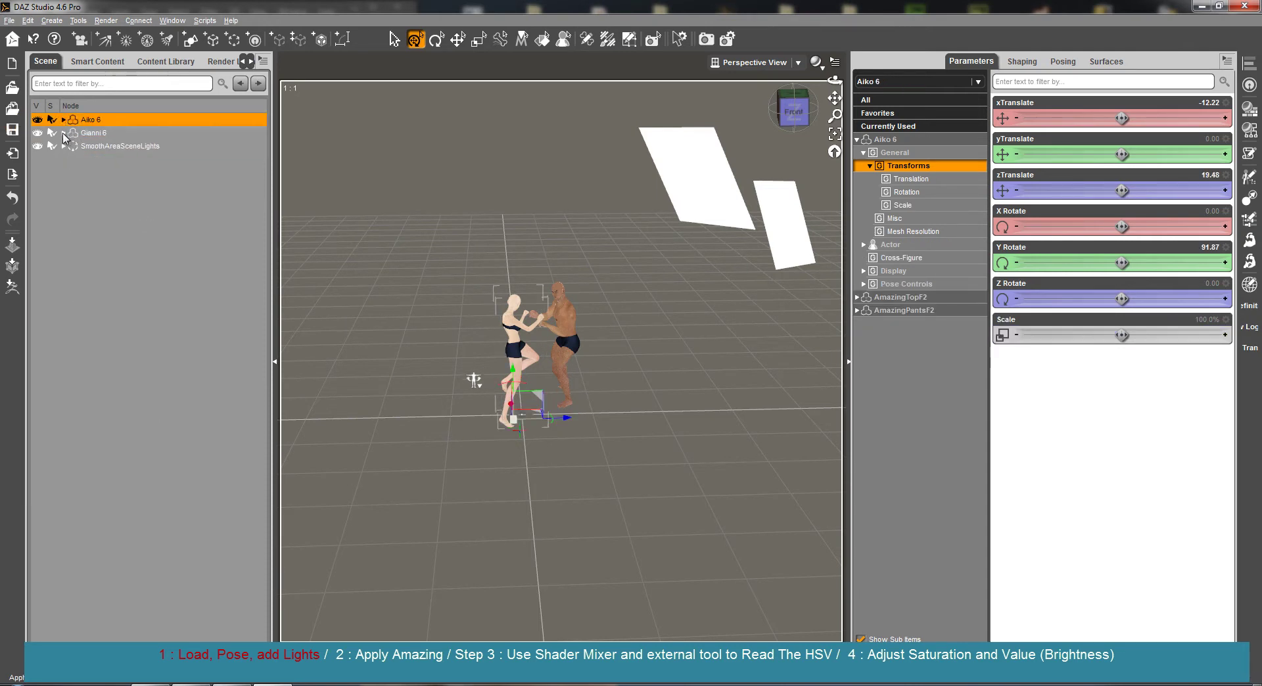
left_click(92, 132)
left_click(104, 147)
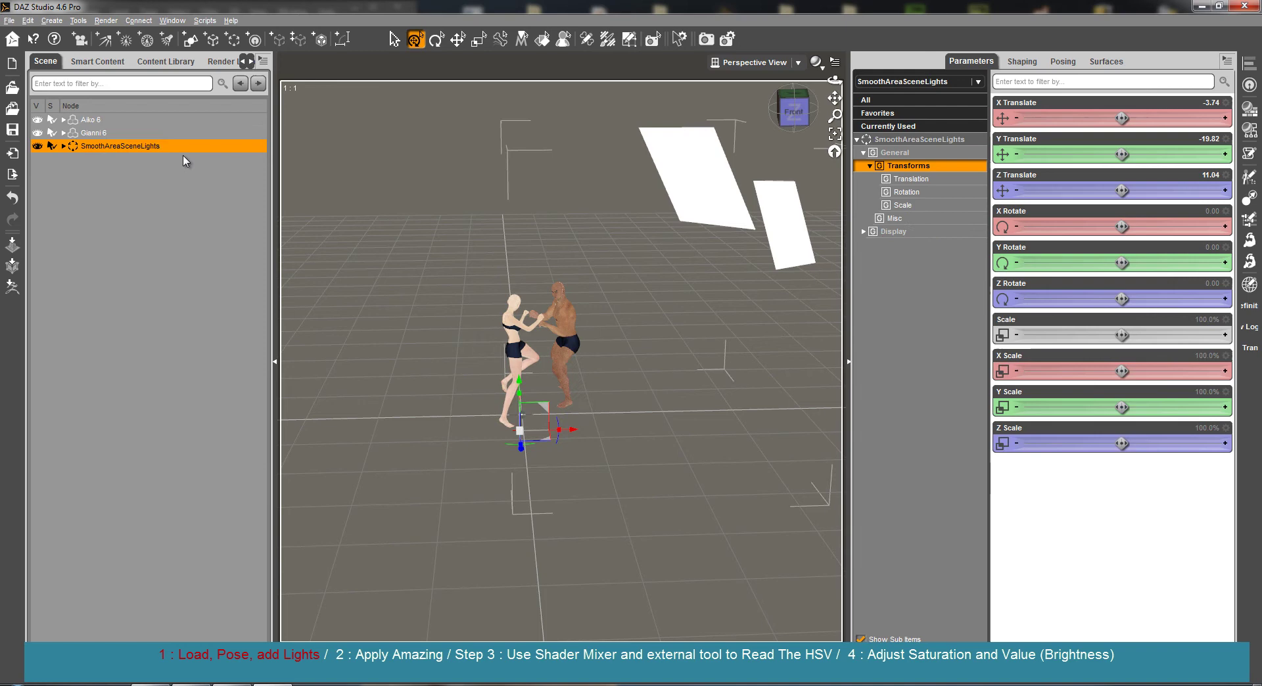
Apply the V3D_APPLIER_AmazingSkinG2M skin shader script to Gianni 6.
scroll(629, 276, "up", 8)
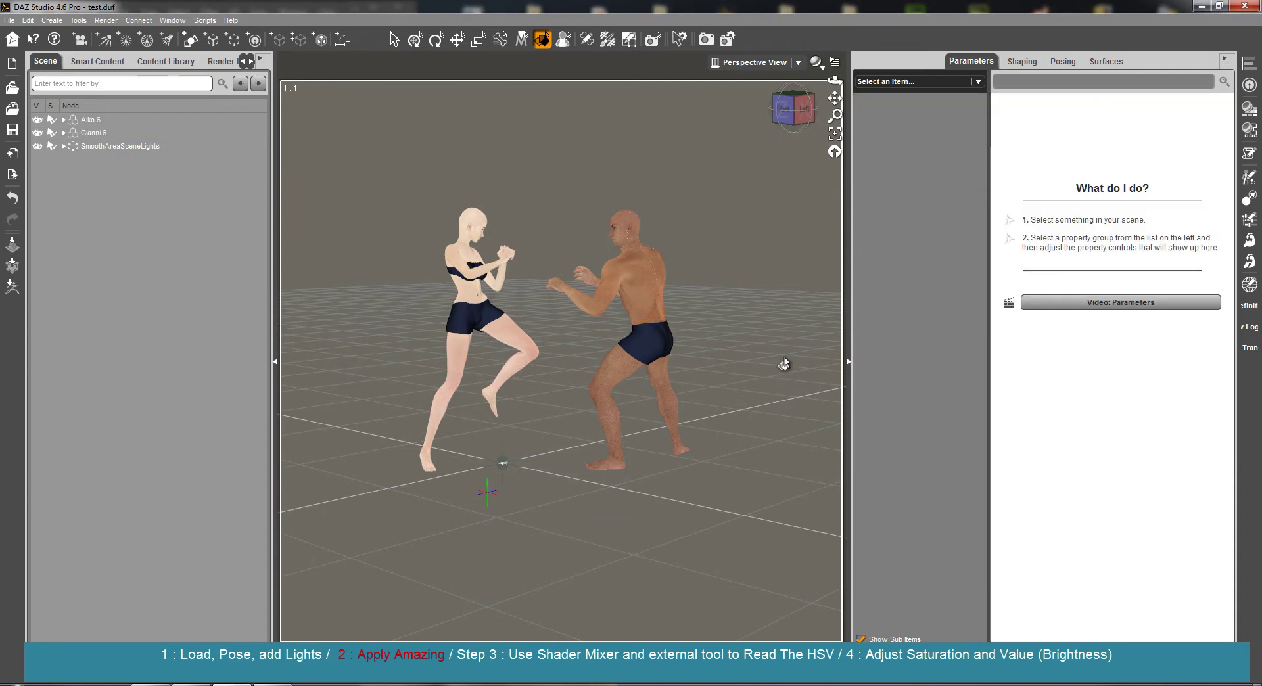
left_click(639, 287)
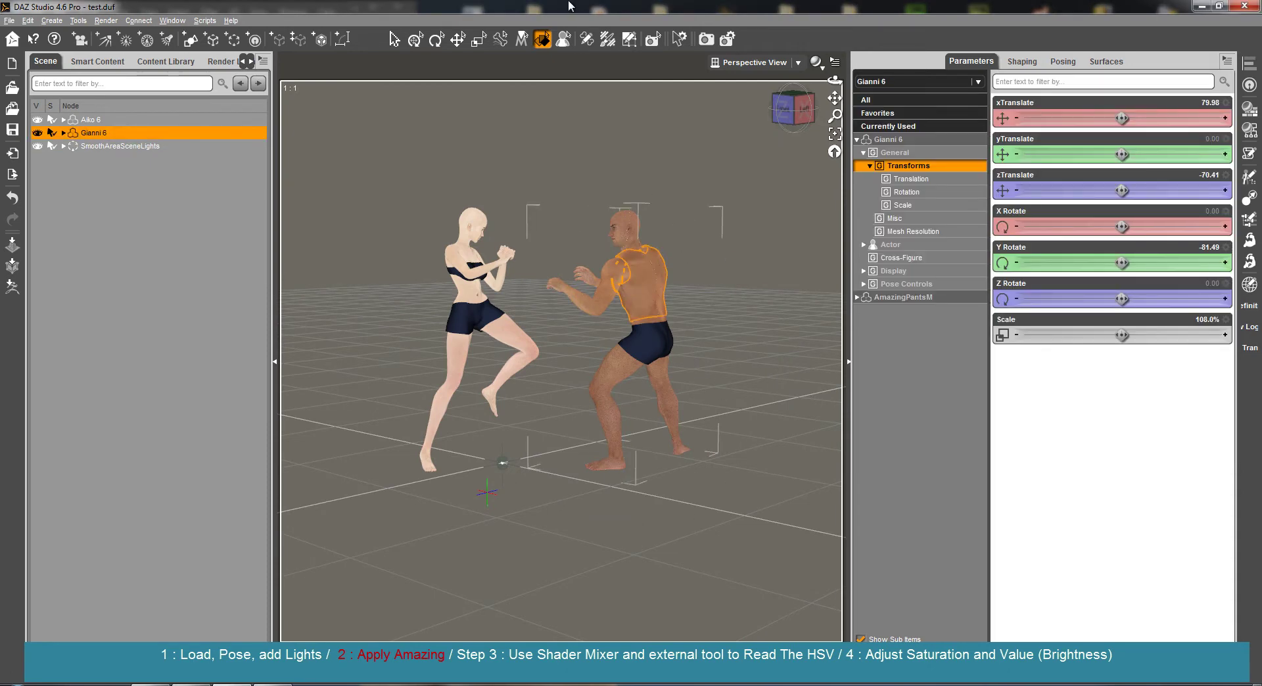
left_click(835, 133)
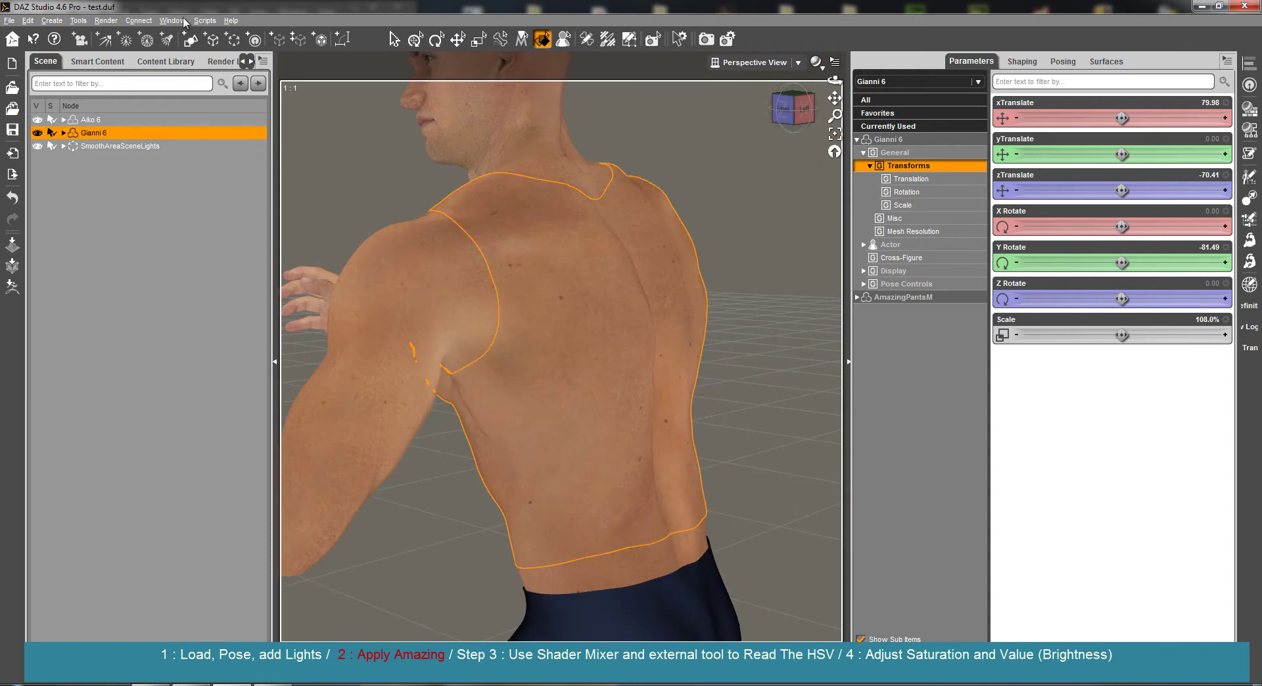
left_click(204, 20)
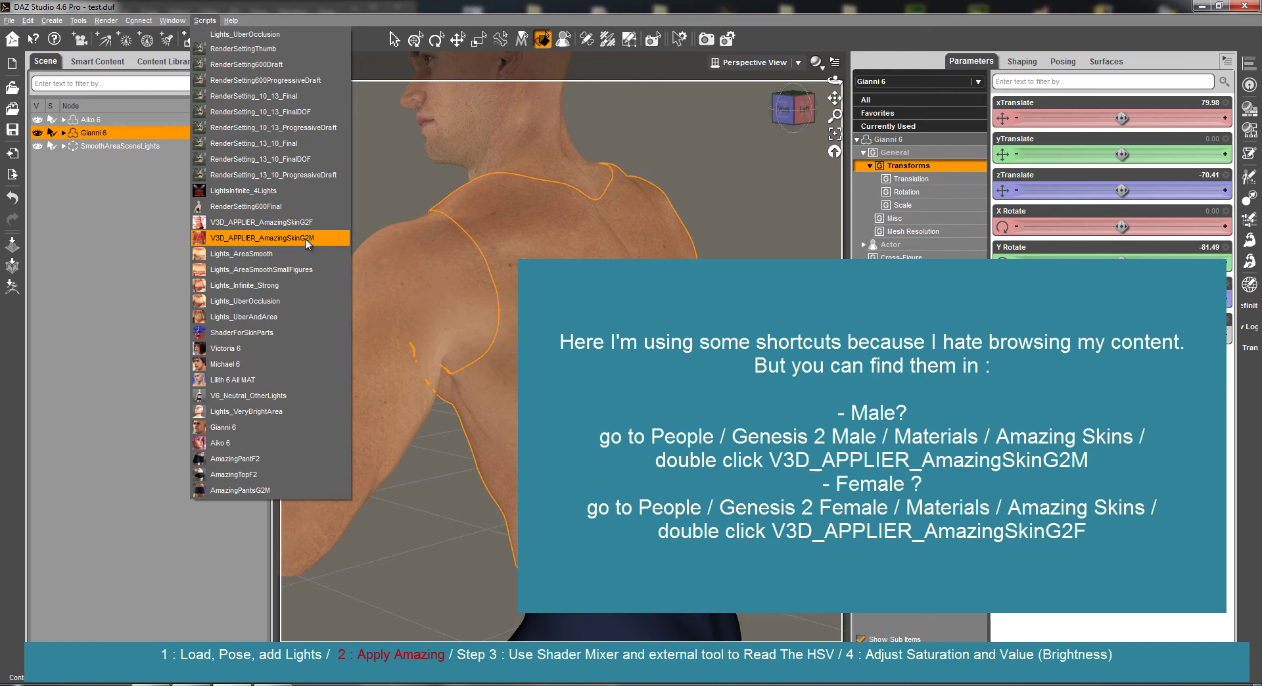
left_click(307, 243)
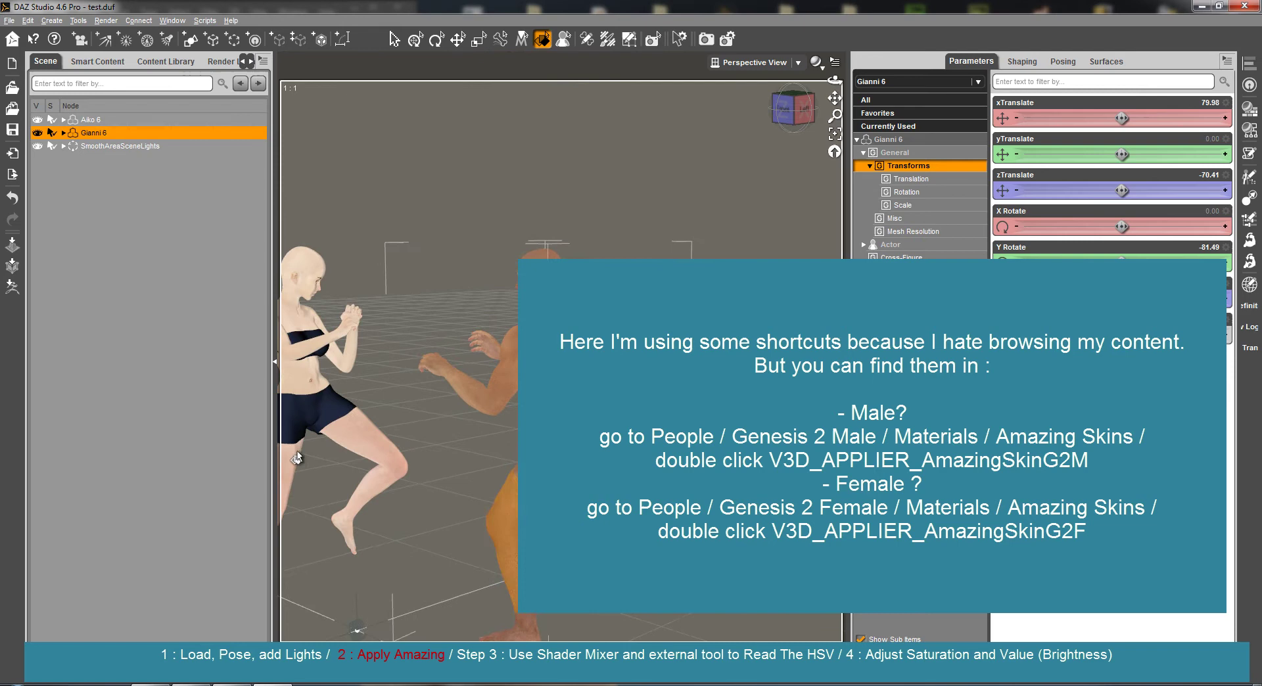
Apply the V3D_APPLIER_AmazingSkinG2F skin shader script to Aiko 6.
left_click(88, 120)
left_click(205, 20)
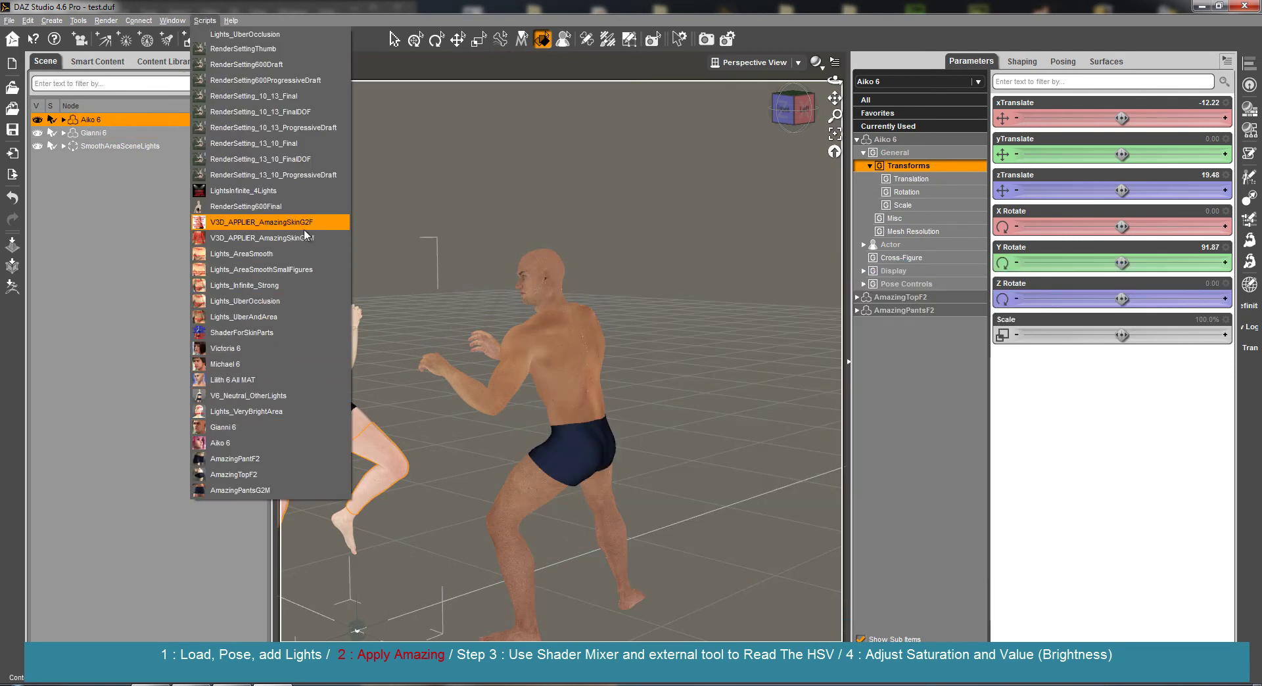
left_click(297, 241)
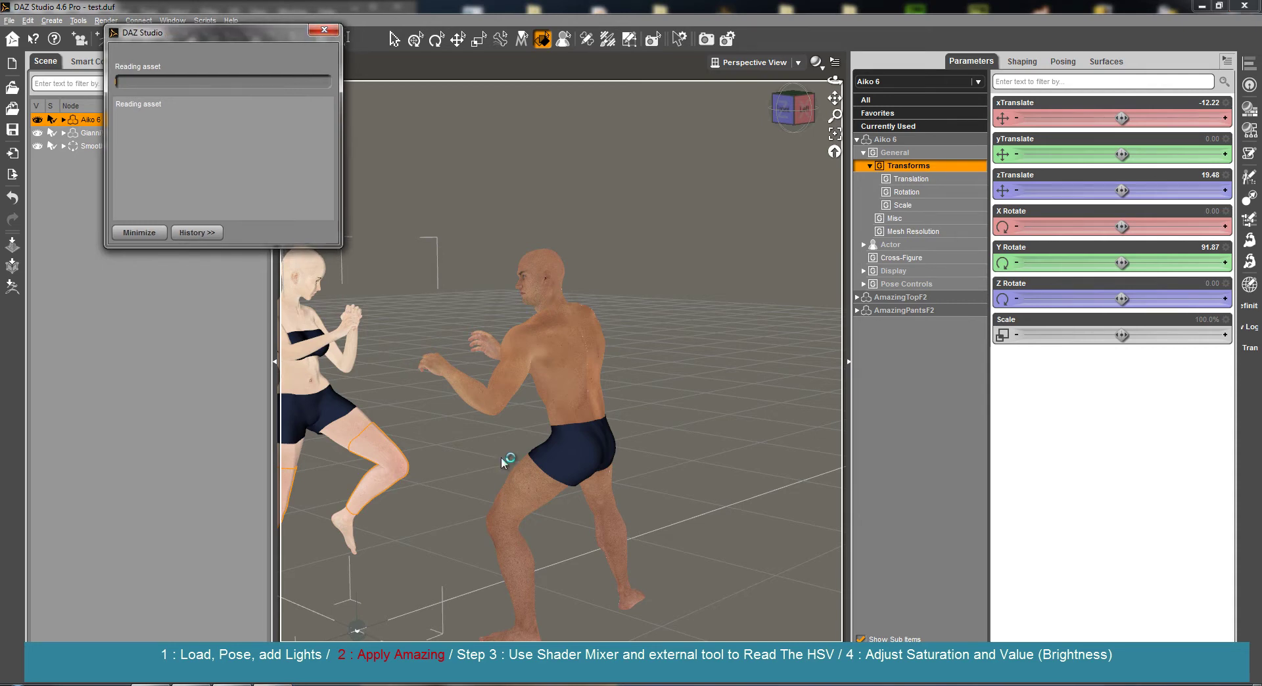
Select Gianni 6's Torso surface and close the V3D_ASKG2_MSkin shader already open in the Shader Mixer.
left_click(576, 374)
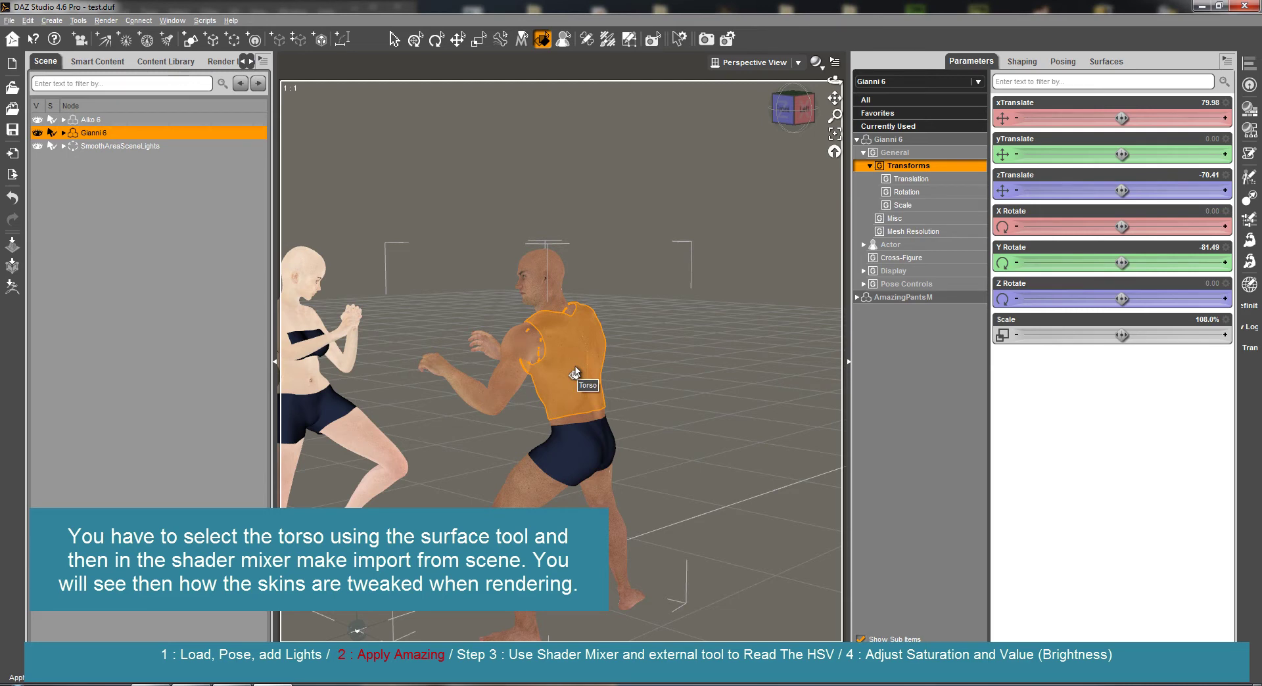
left_click(1250, 109)
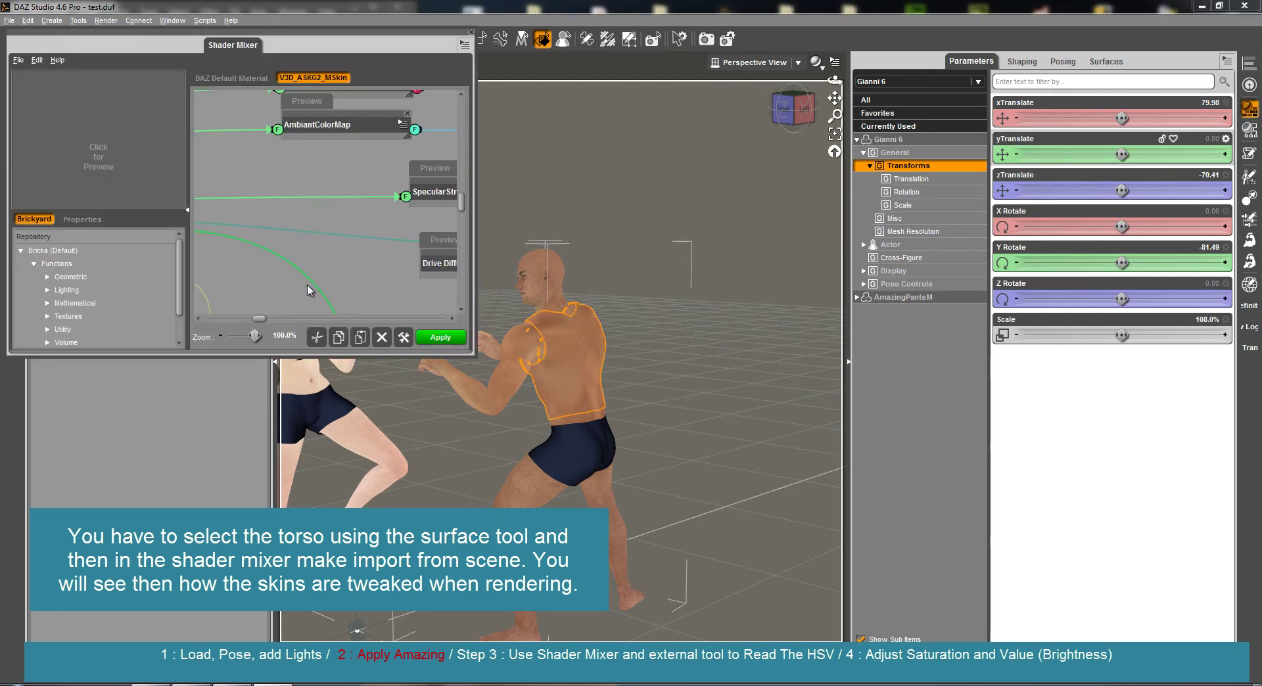
left_click(18, 60)
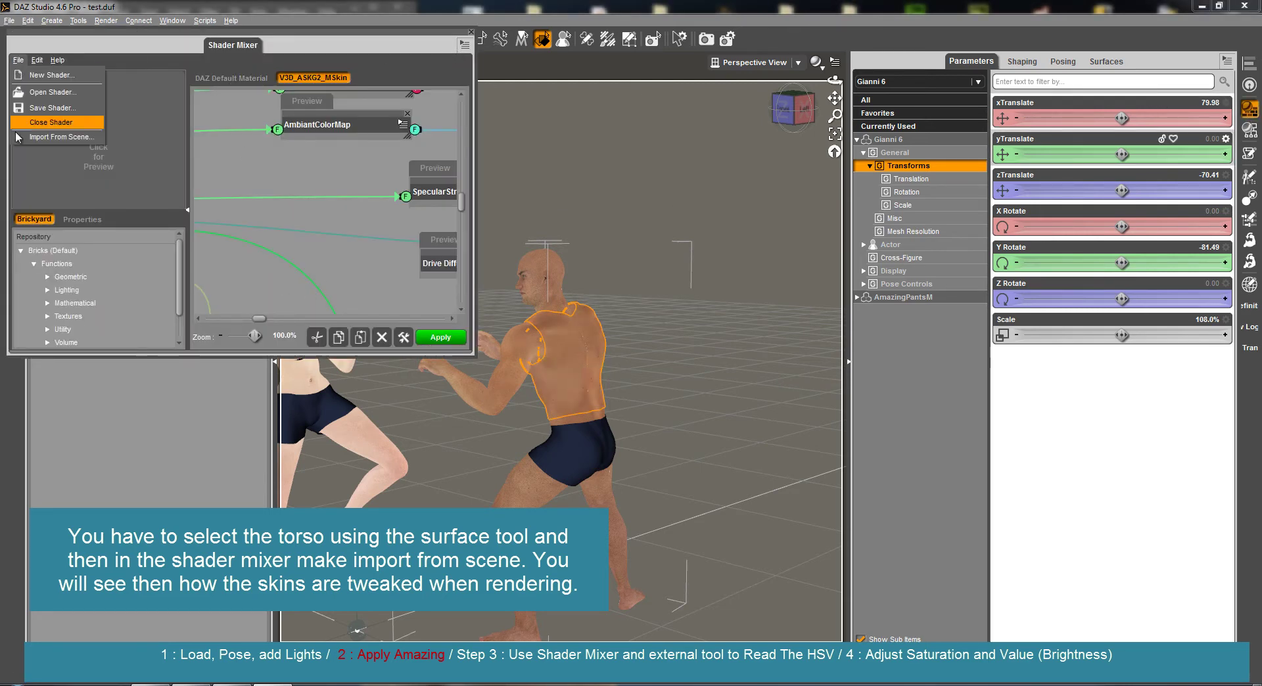
left_click(59, 124)
left_click(601, 358)
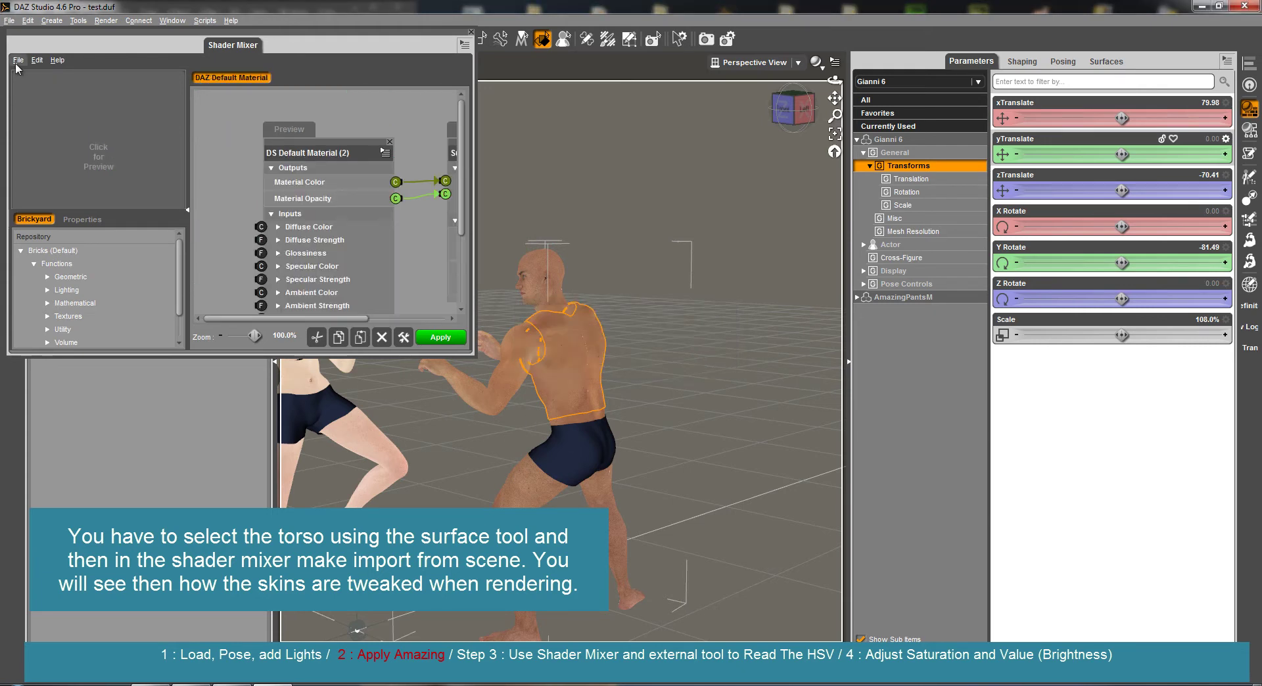
Import the torso's Material shader from the scene into the Shader Mixer and enlarge the mixer window.
left_click(18, 60)
left_click(31, 135)
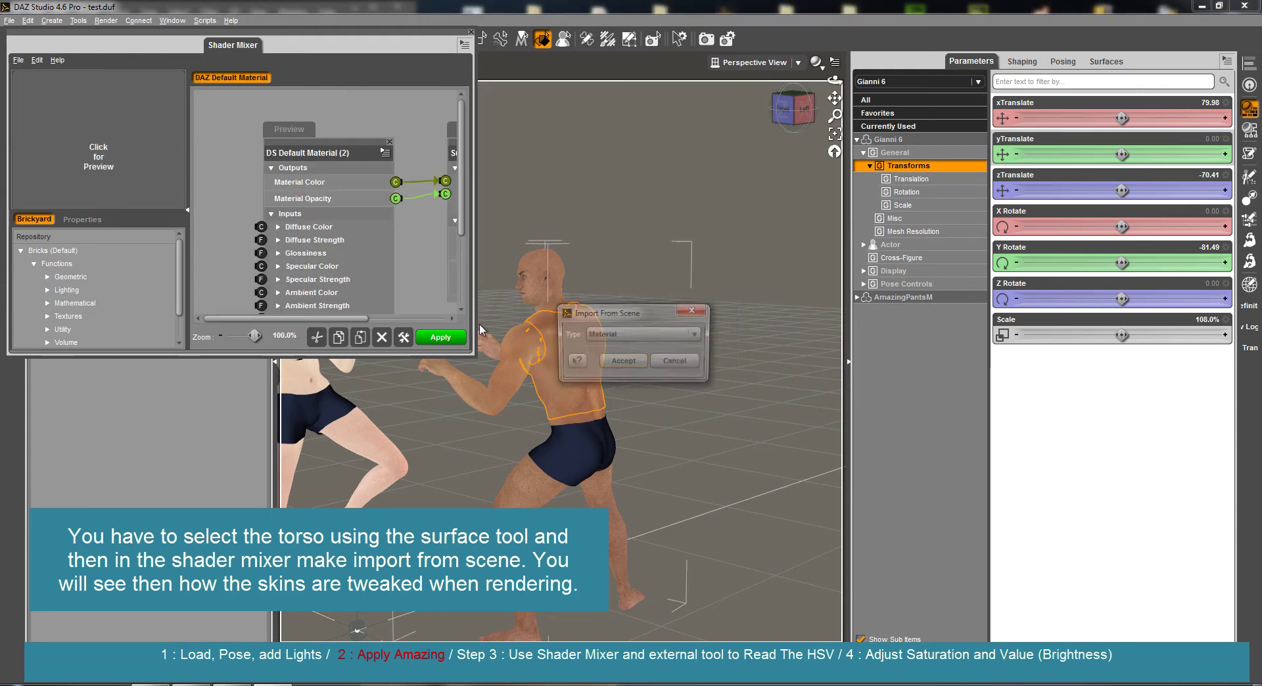
left_click(623, 361)
left_click_drag(474, 354, 1102, 665)
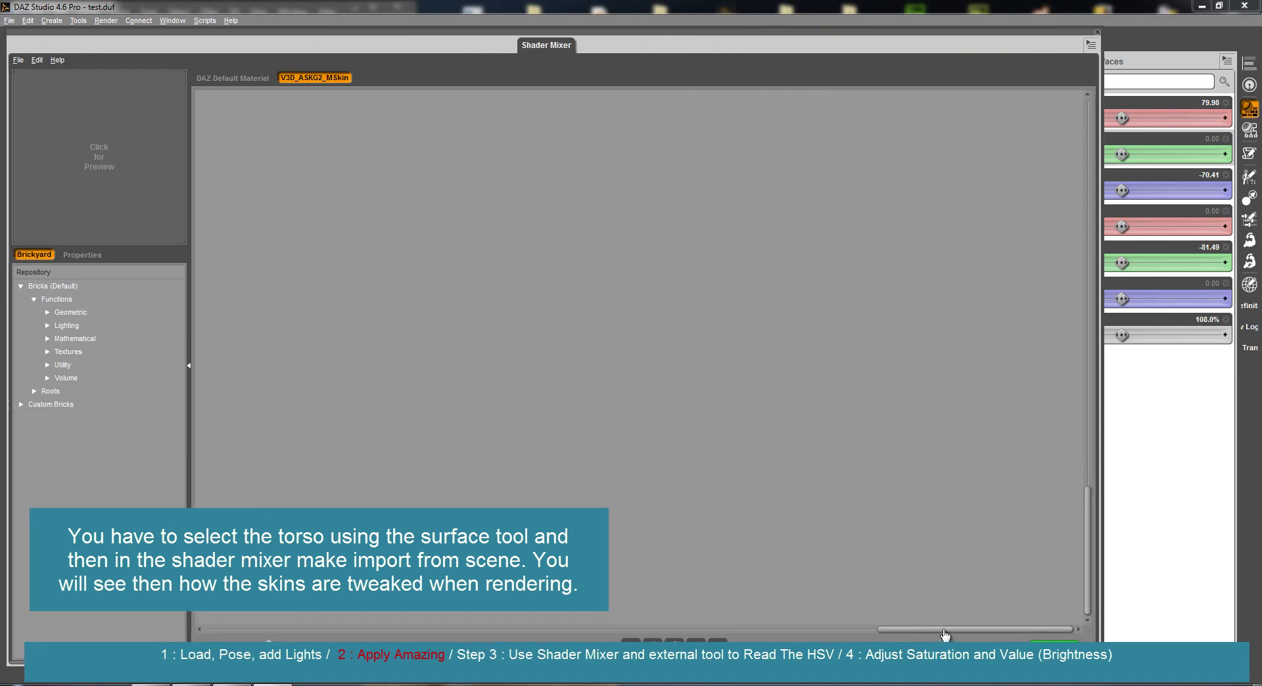
Trace the diffuse color and HSV bricks in the torso shader network, and place the AddHueToDiff brick just below NormaliseSaturation.
left_click_drag(945, 635, 568, 633)
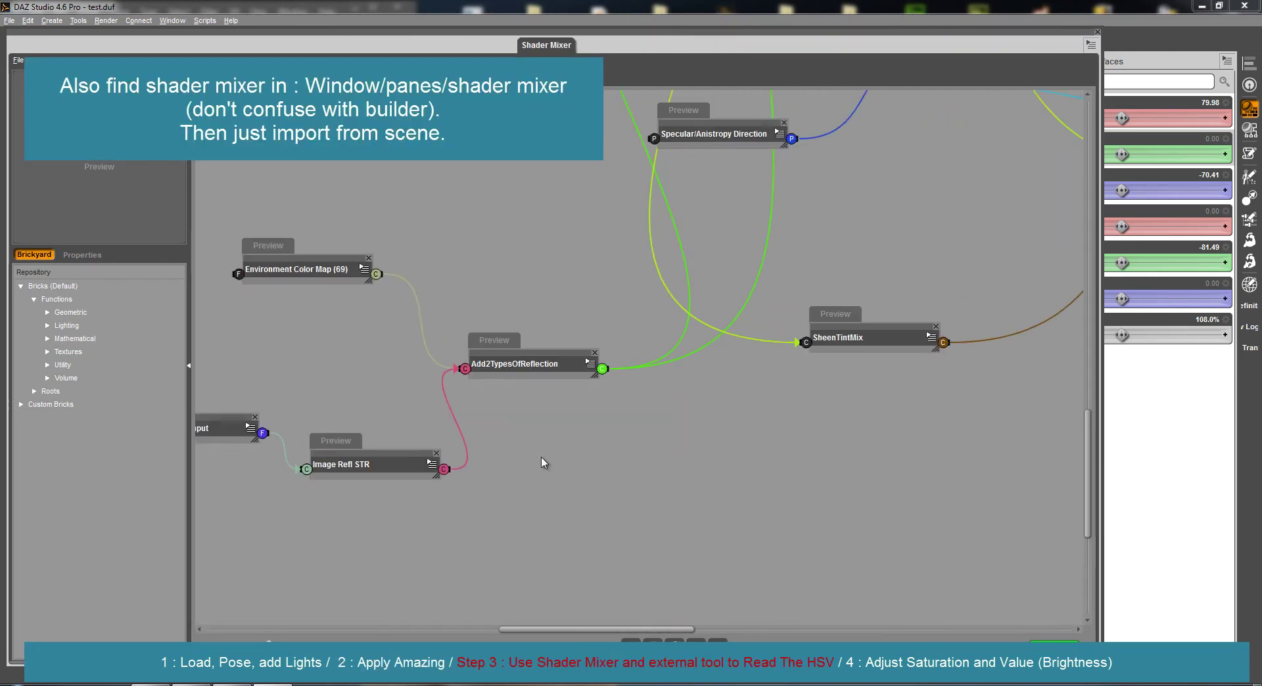
scroll(543, 463, "up", 5)
left_click_drag(595, 632, 313, 639)
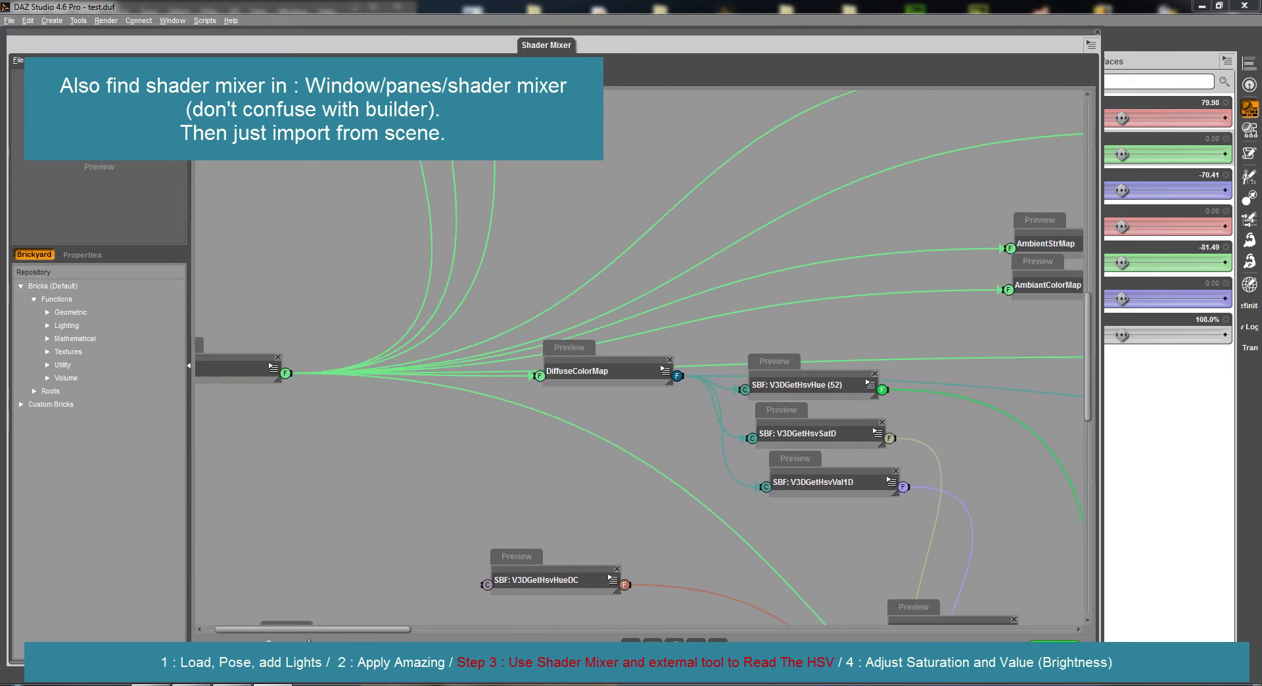
left_click_drag(615, 363, 536, 426)
scroll(511, 499, "down", 5)
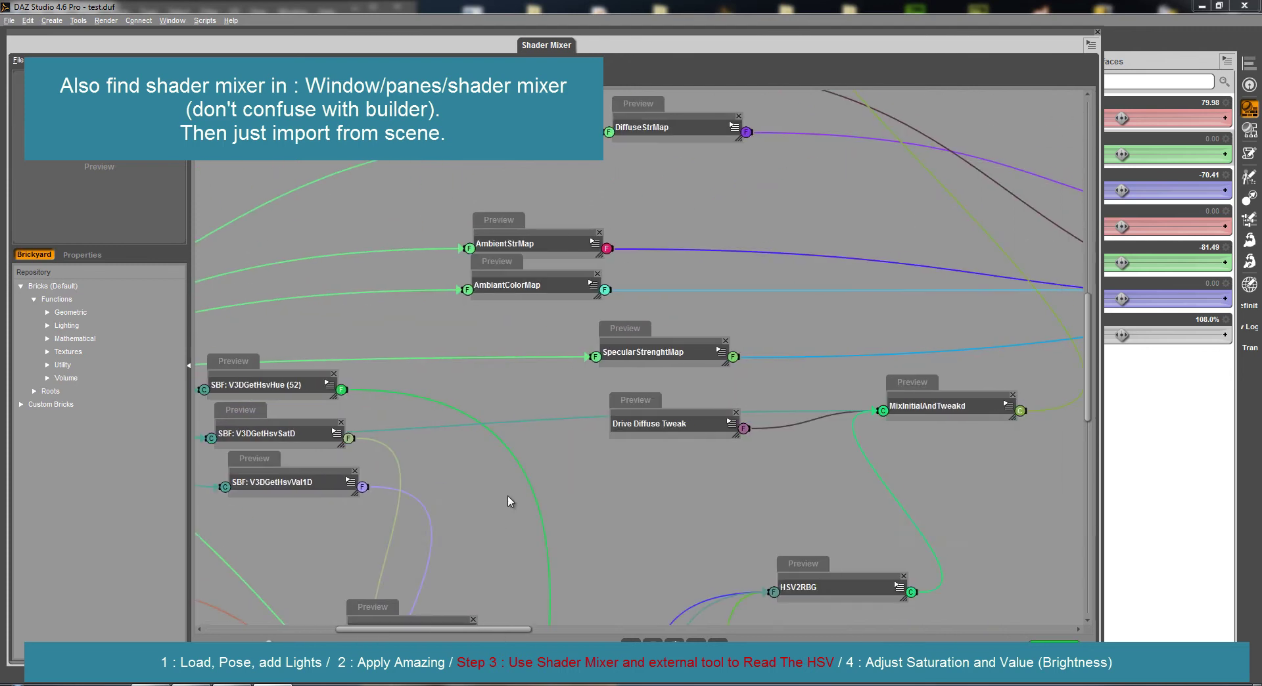
scroll(511, 500, "right", 5)
scroll(509, 500, "down", 5)
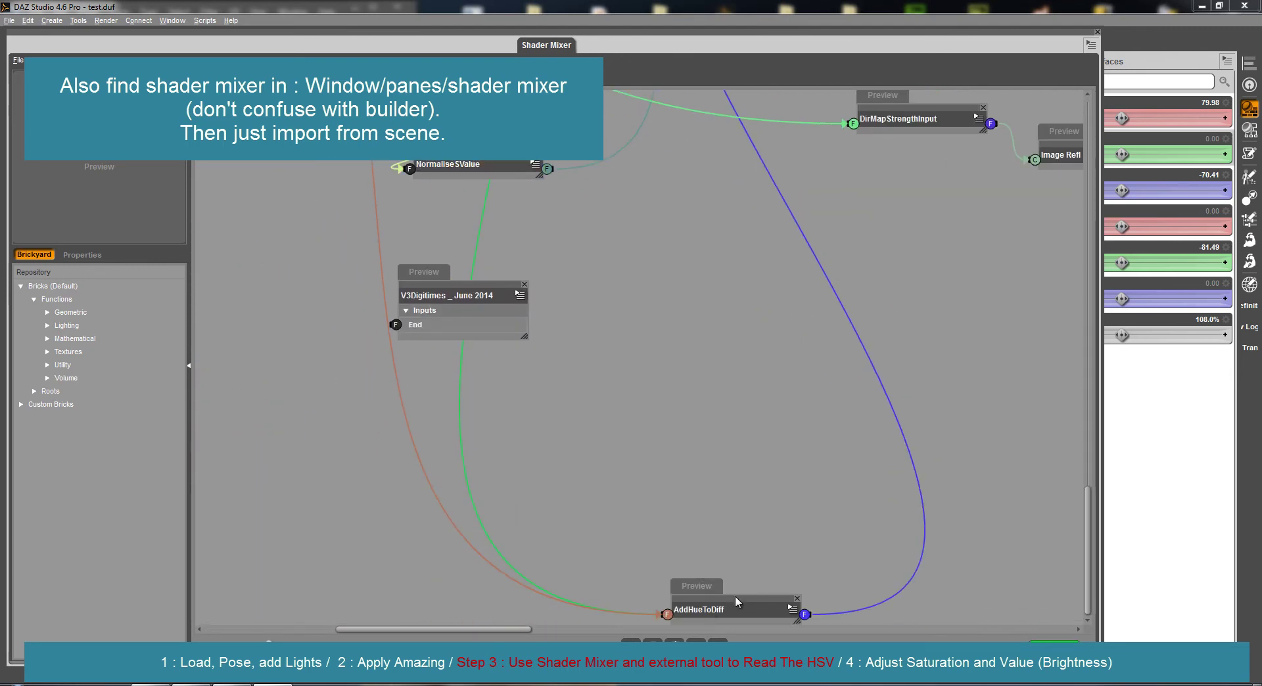
left_click_drag(765, 599, 808, 129)
scroll(749, 281, "up", 5)
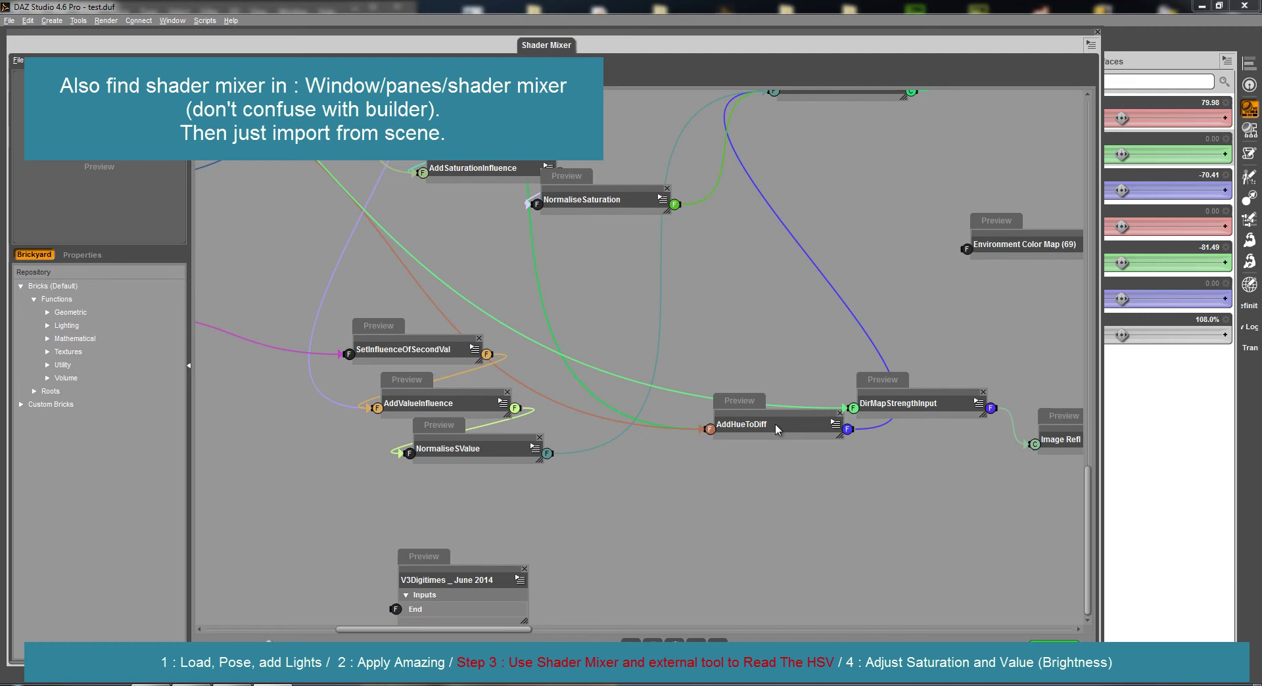
left_click_drag(789, 416, 599, 301)
scroll(842, 401, "up", 5)
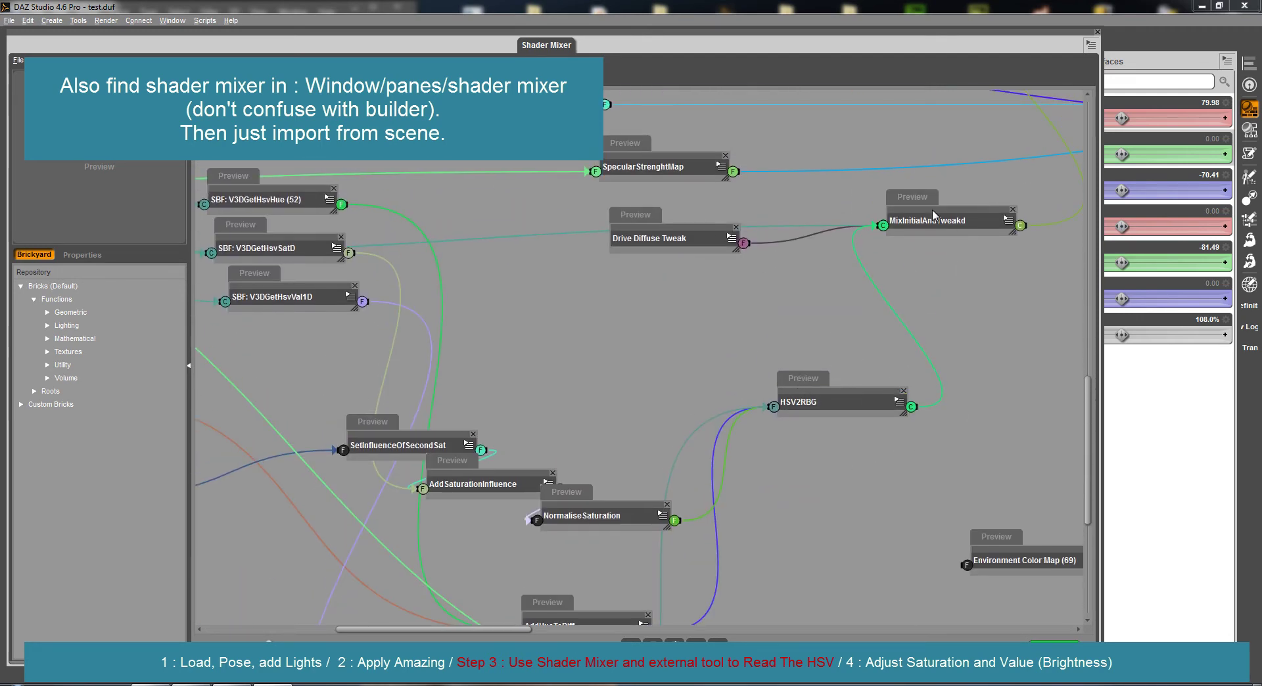
Render previews of the MixInitialAndTweakd and V3DSetNewValuesPrepro bricks, moving the latter slightly away from the value and saturation preprocessor bricks.
left_click(913, 198)
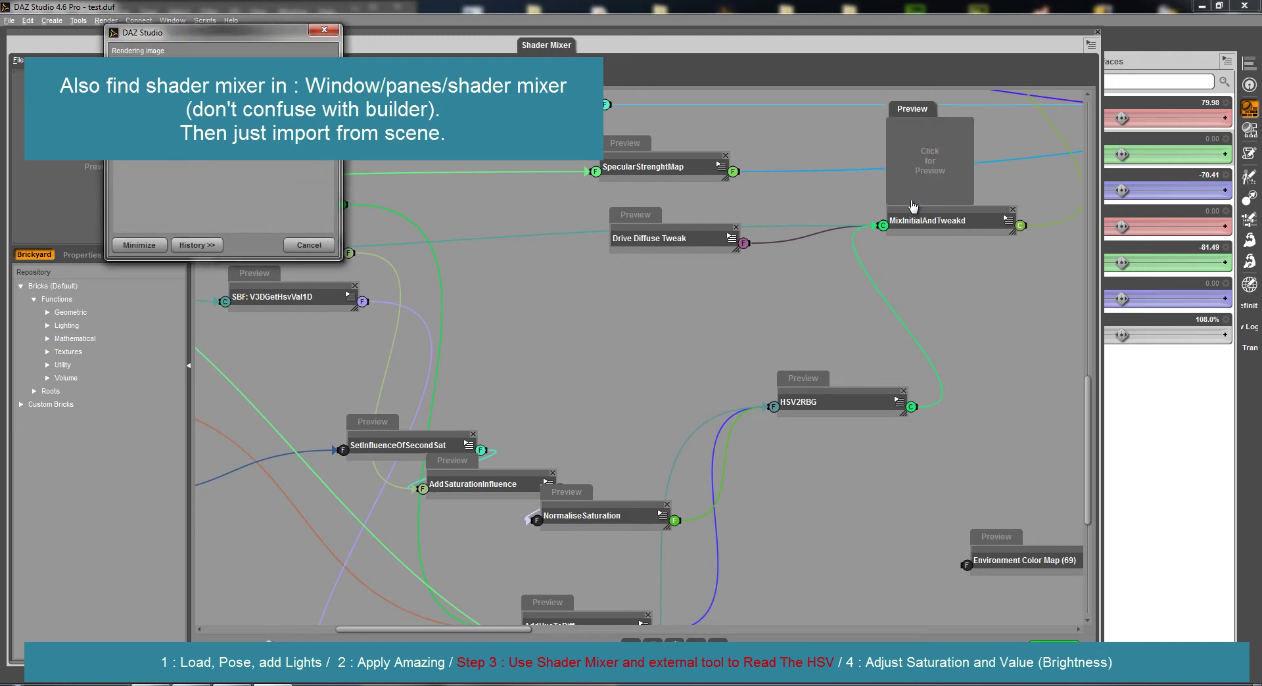
scroll(505, 626, "right", 5)
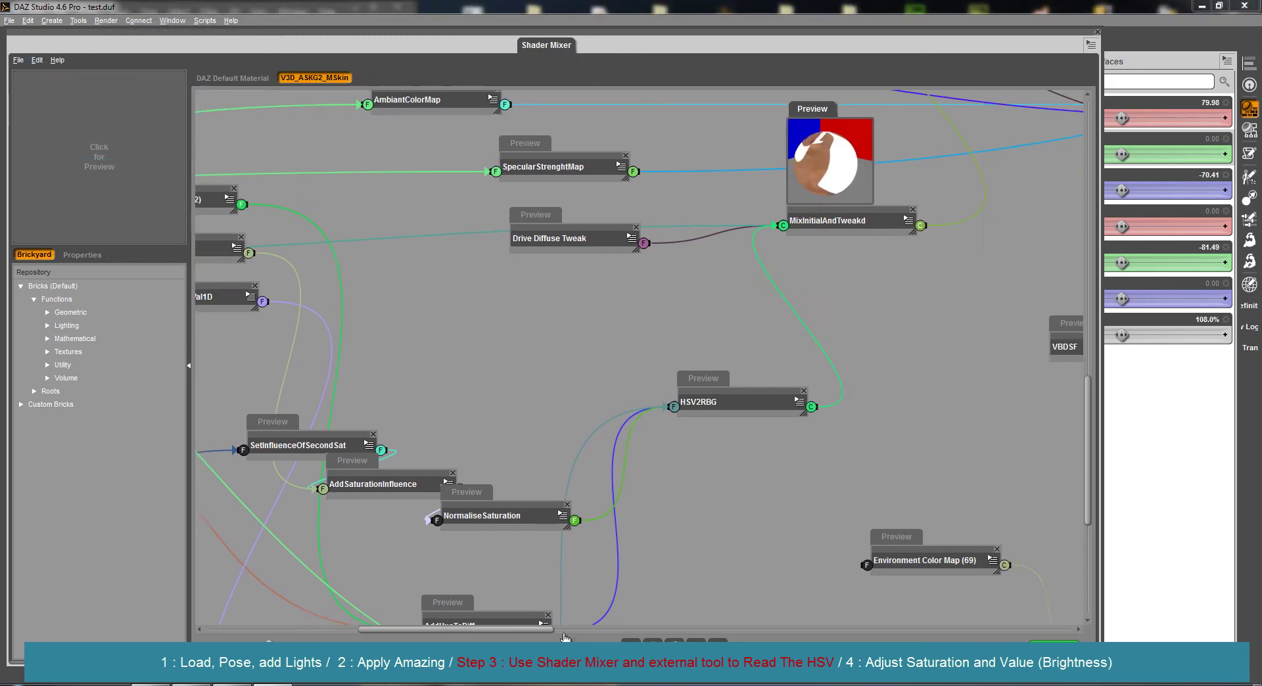
scroll(653, 346, "up", 5)
scroll(669, 442, "up", 3)
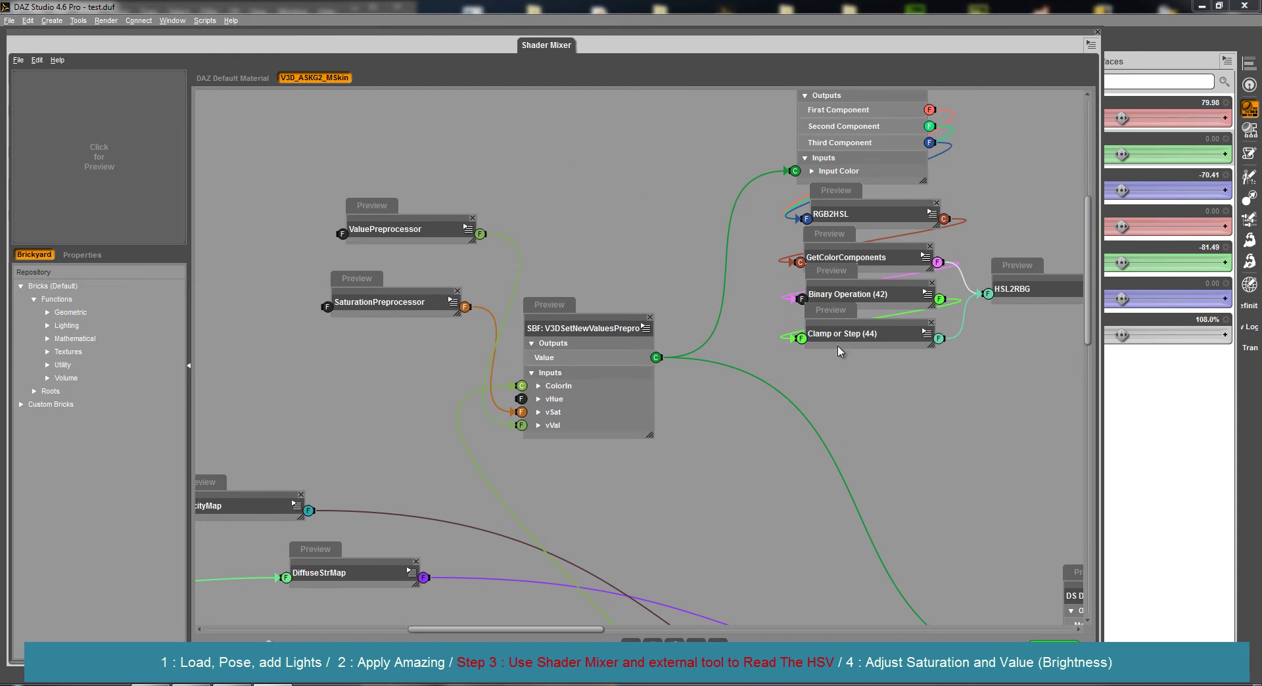
left_click(550, 304)
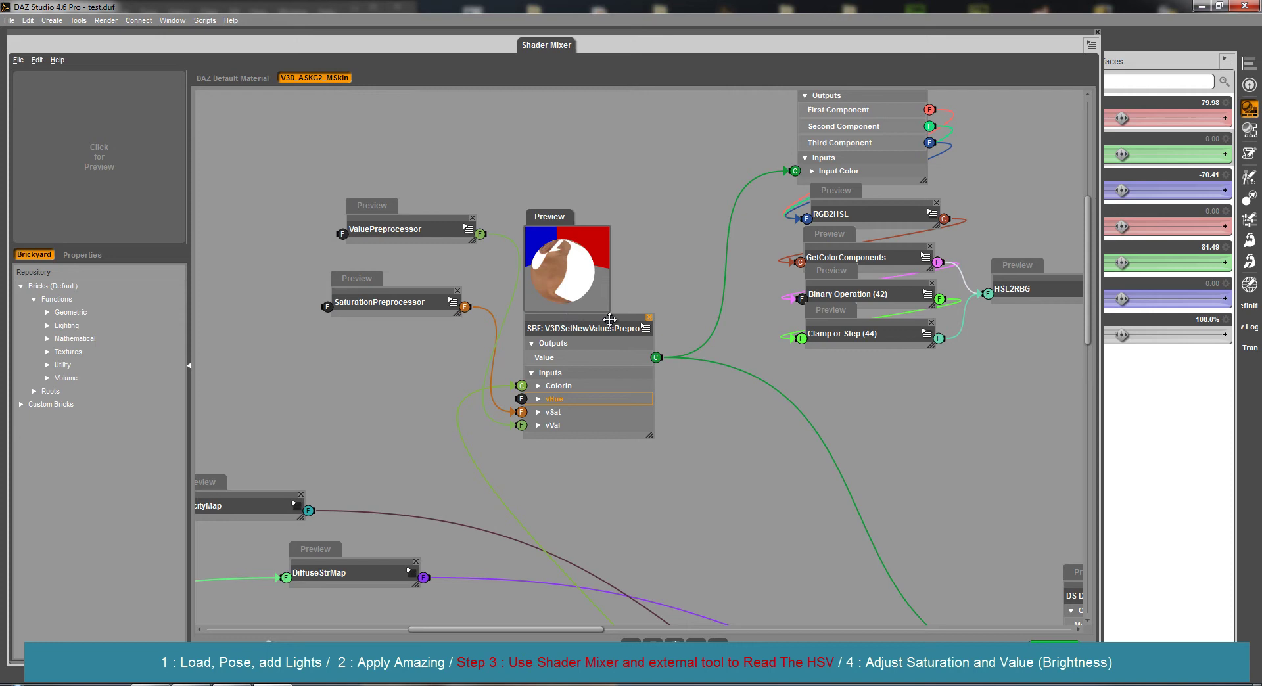
left_click_drag(601, 325, 667, 304)
scroll(672, 495, "up", 3)
scroll(672, 494, "down", 8)
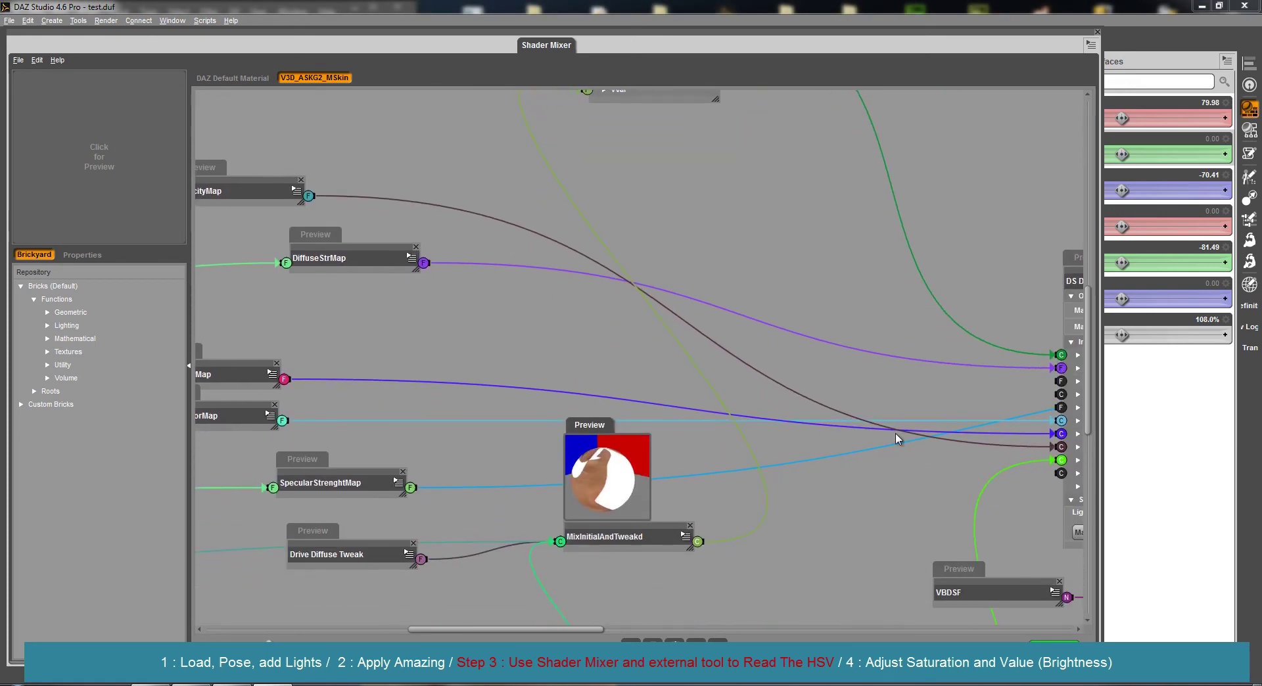
scroll(896, 433, "up", 5)
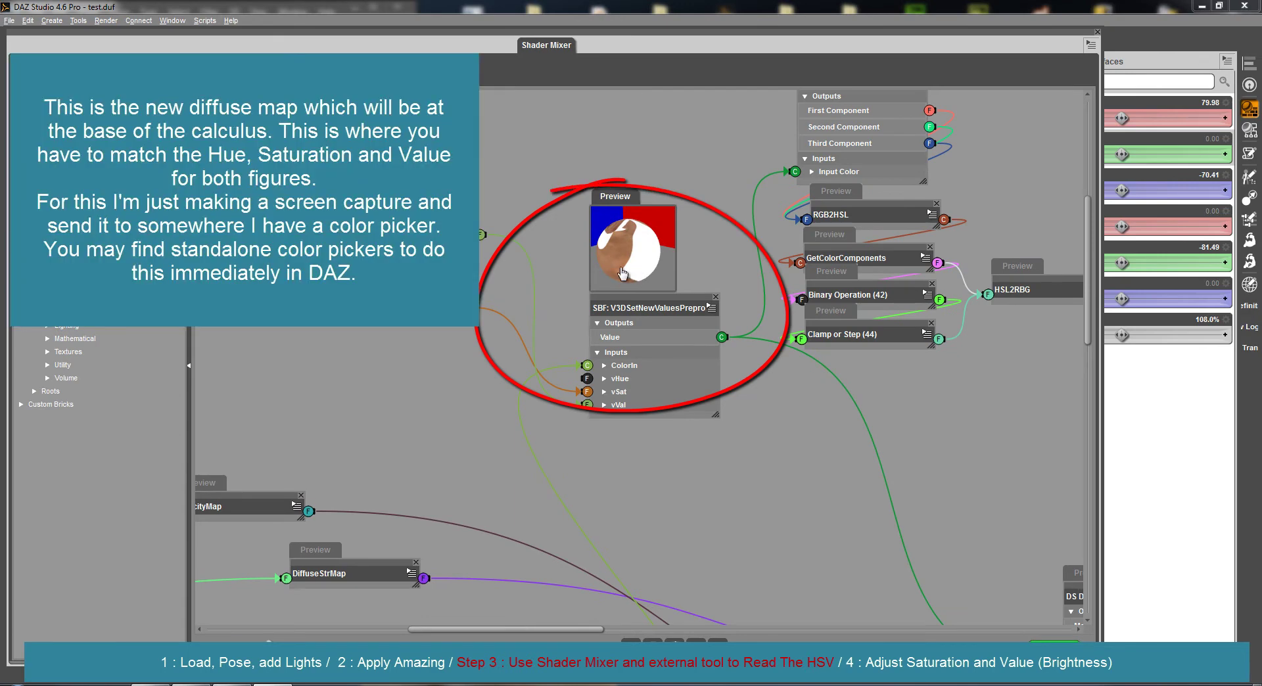
Take a screen capture of the V3DSetNewValuesPrepro brick's preview image with Outil Capture.
key("super")
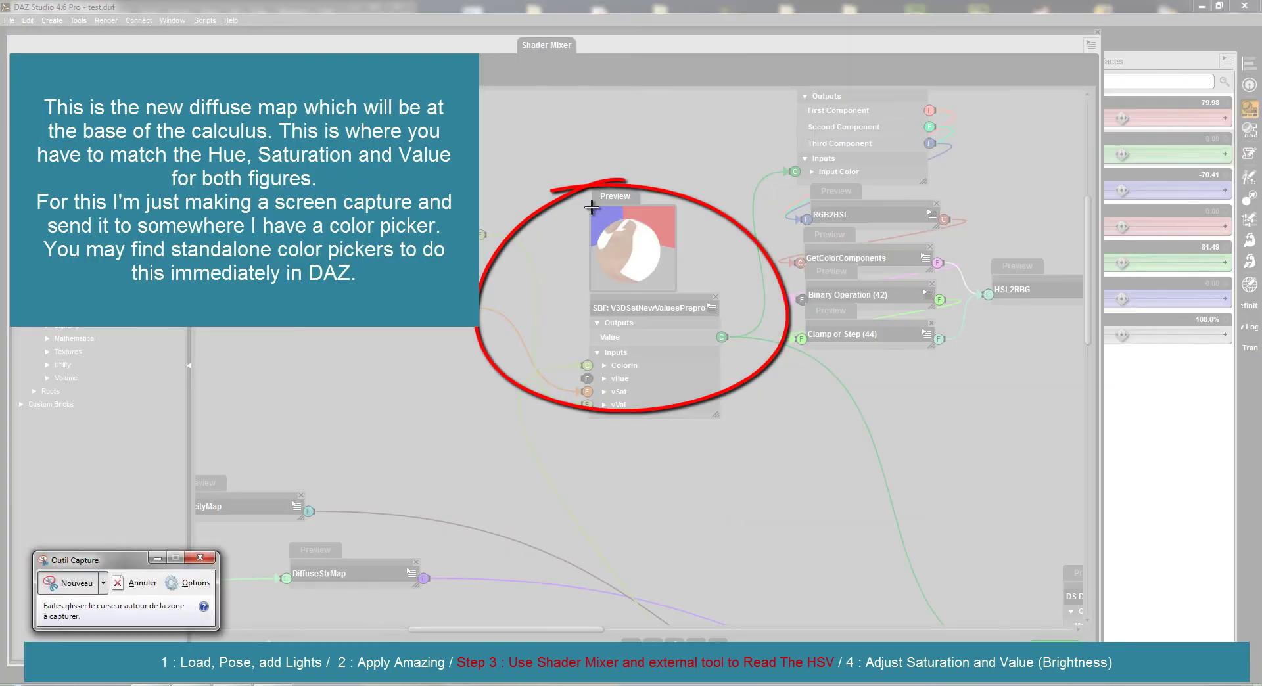
left_click_drag(592, 208, 676, 290)
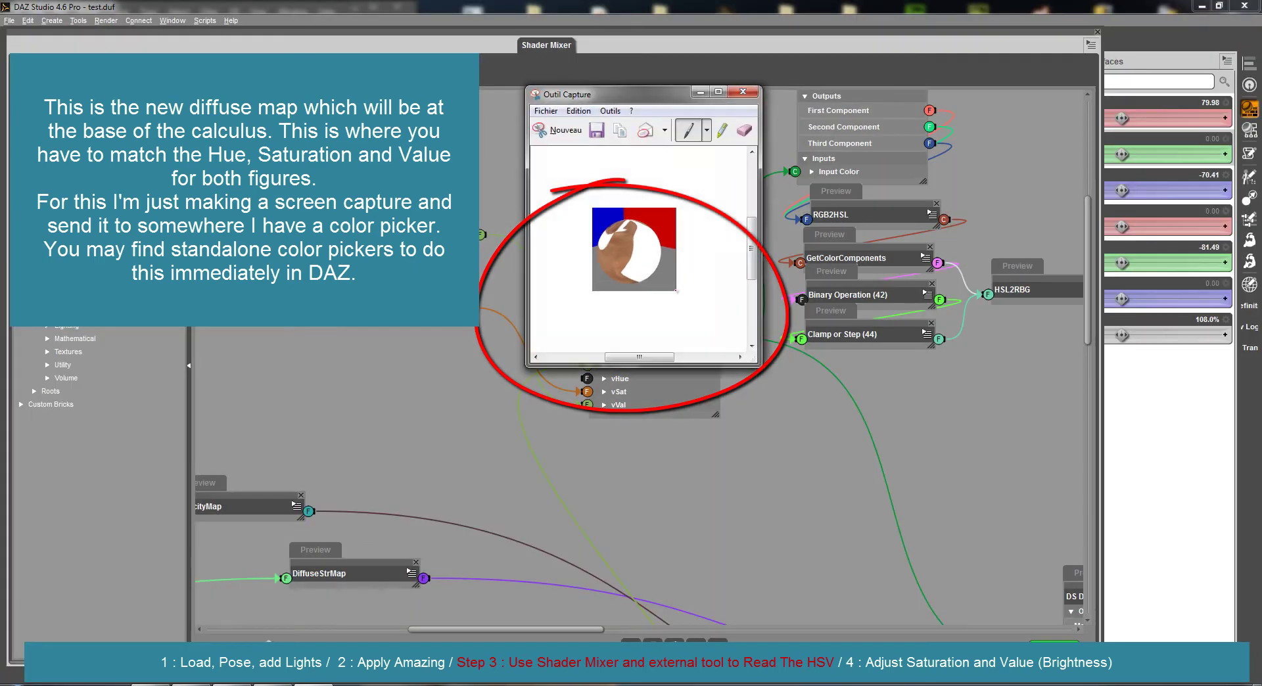
Switch to Photoshop, maximize it, and paste the captured preview into a new document.
key("alt+Tab")
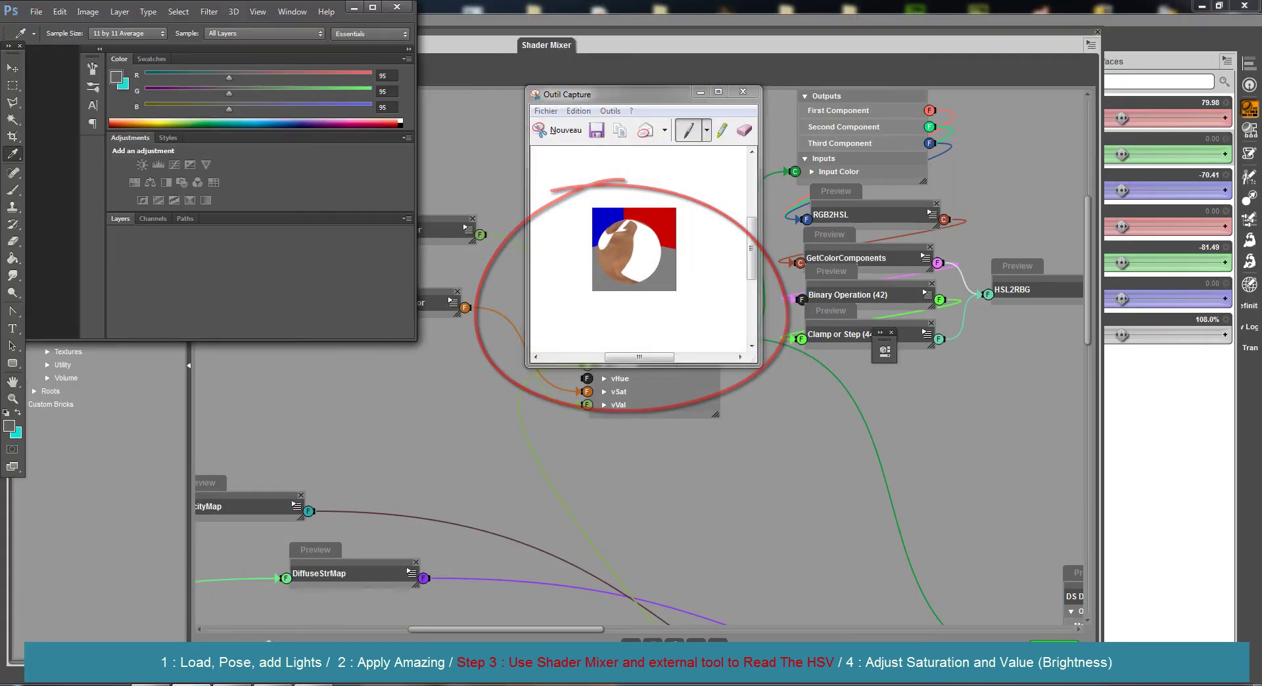
left_click(378, 7)
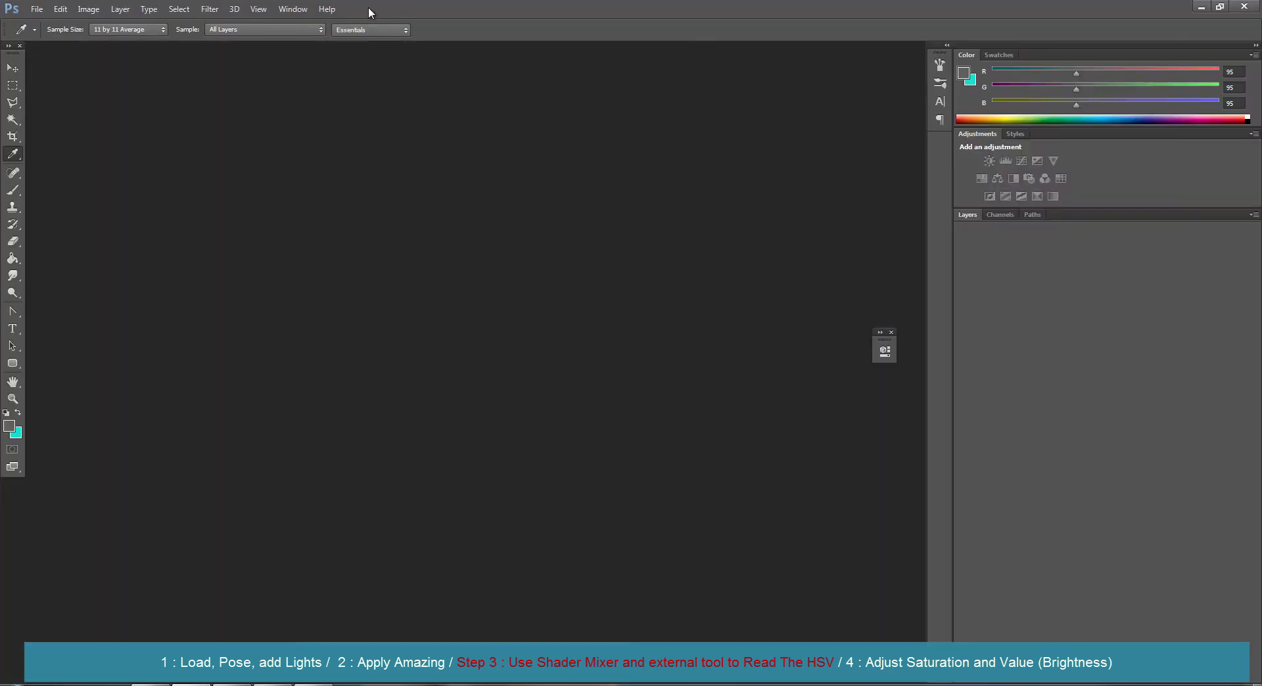
left_click(41, 10)
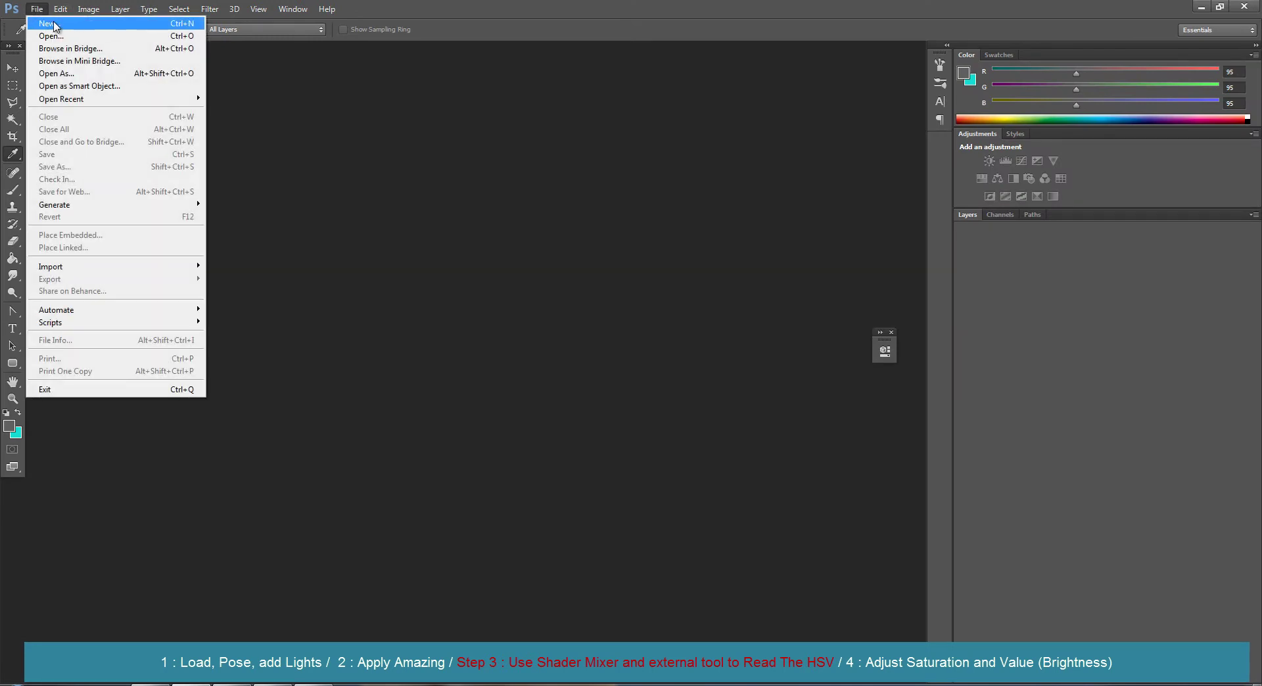
left_click(49, 23)
left_click(577, 33)
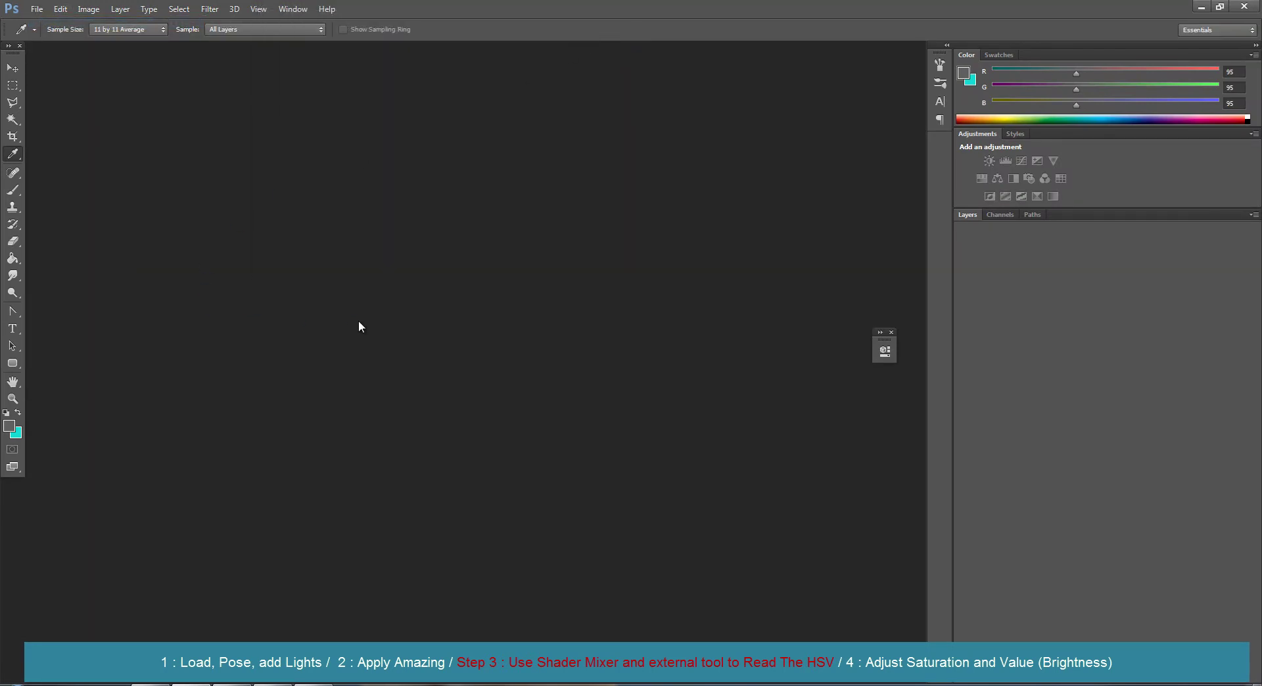
key("ctrl+v")
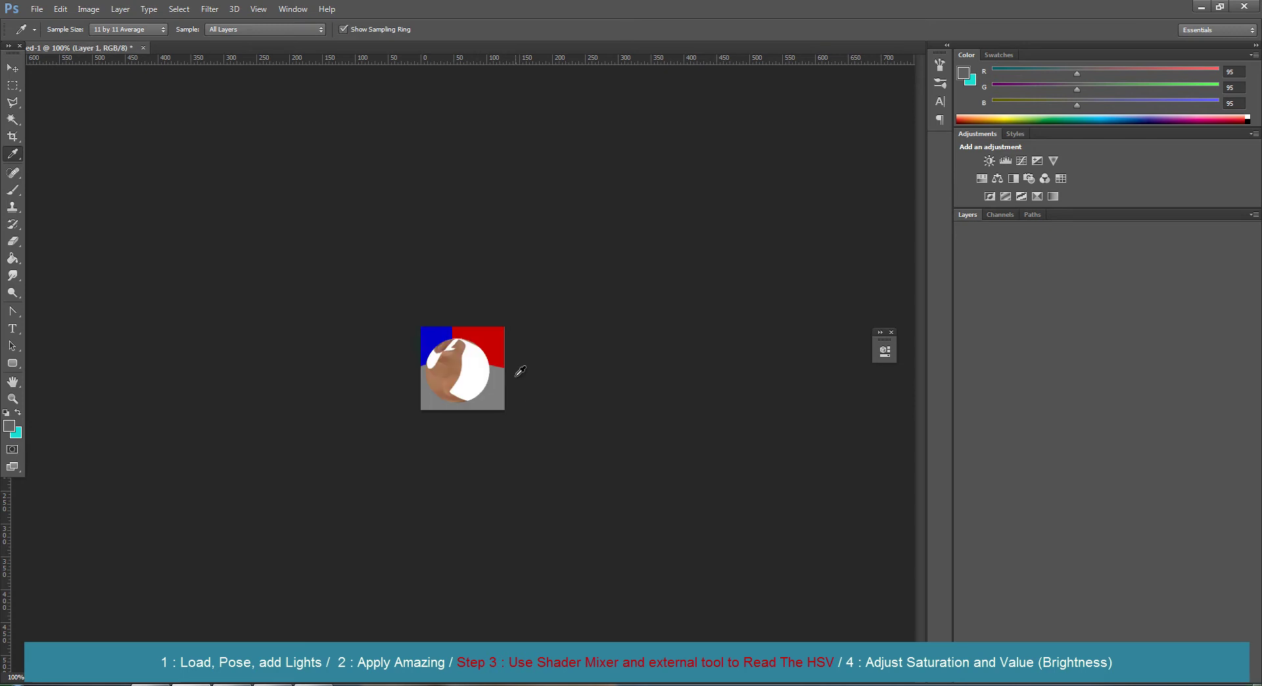
Sample the brown skin area of the captured sphere and read its HSB values in the foreground color picker.
left_click(453, 367)
left_click(5, 428)
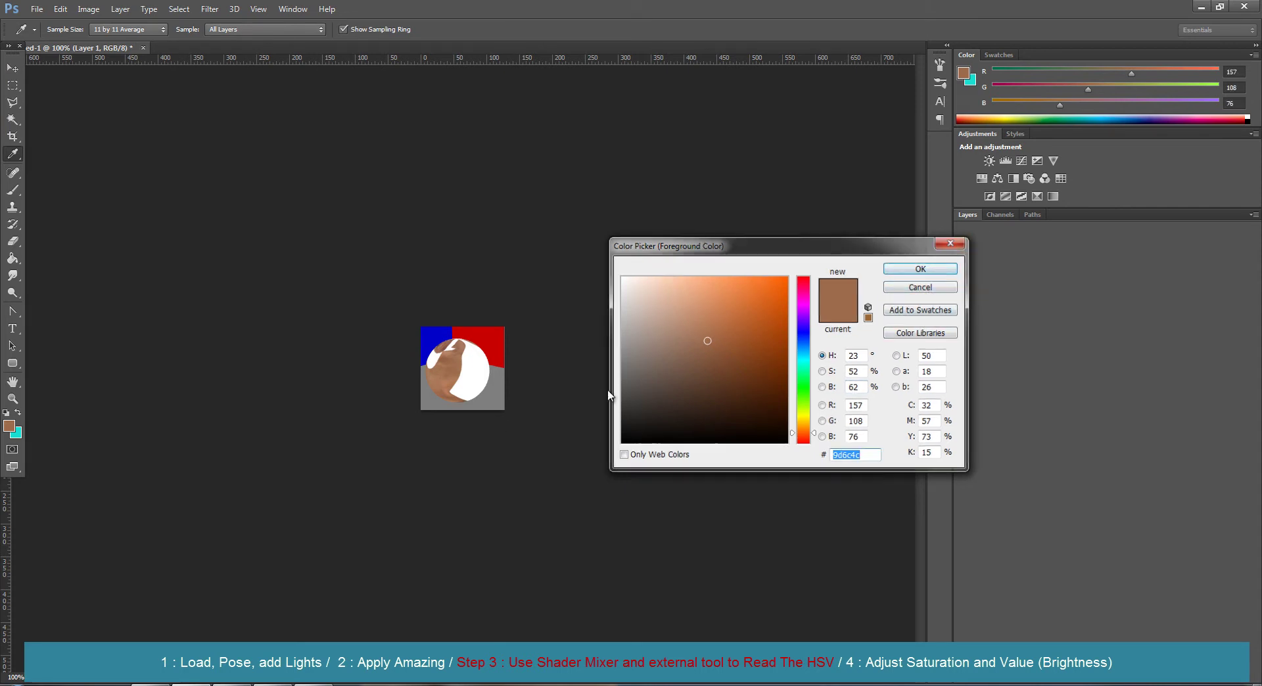
Switch to DAZ Studio and select the torso of Aiko 6 in the viewport.
key("Return")
mouse_move(191, 684)
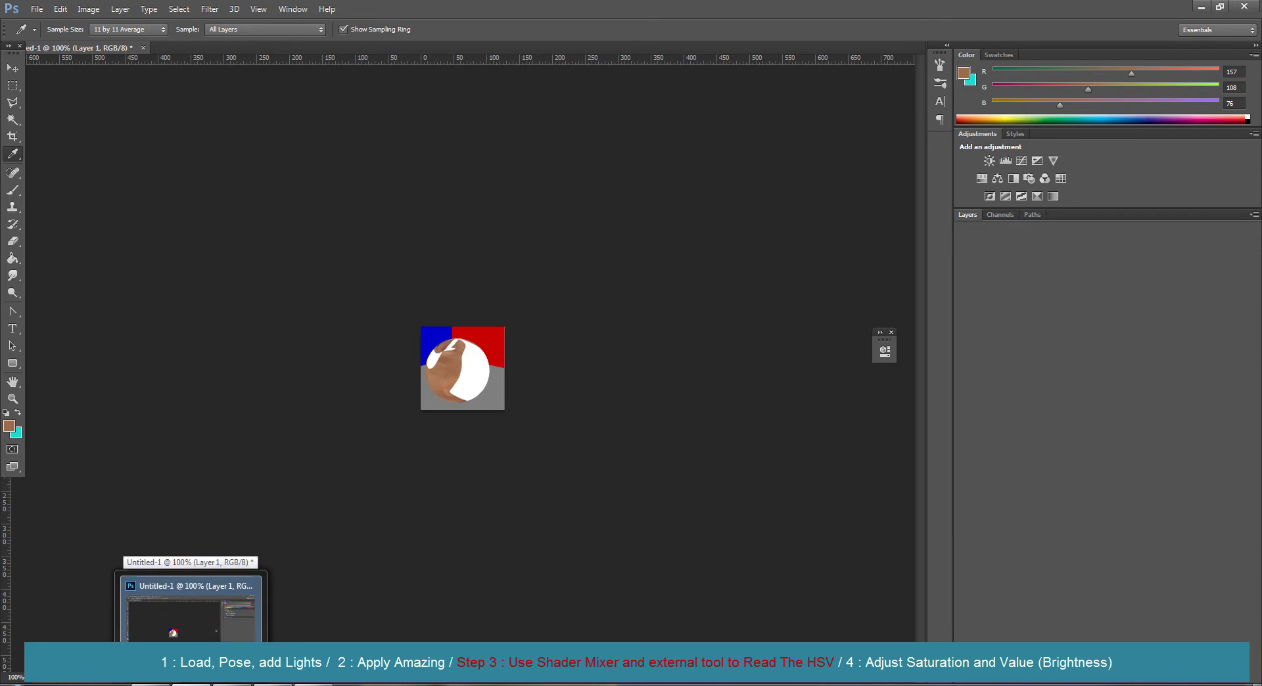
left_click(198, 684)
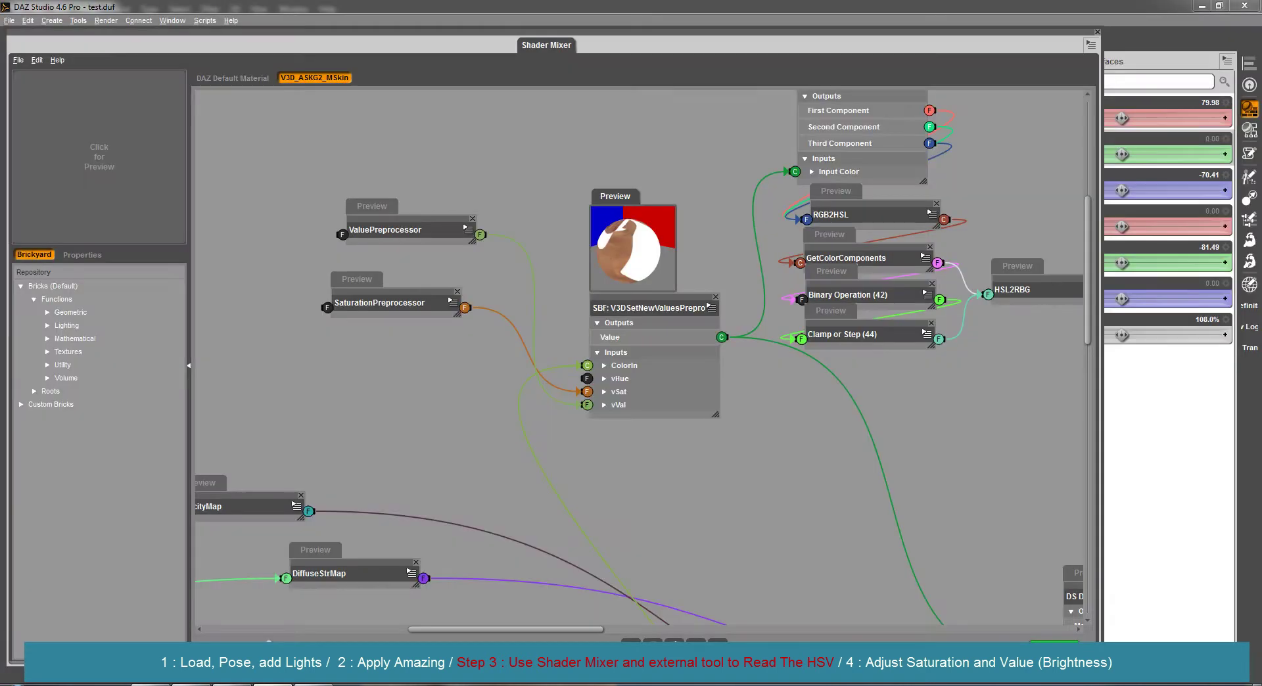
left_click(1089, 46)
left_click(1116, 64)
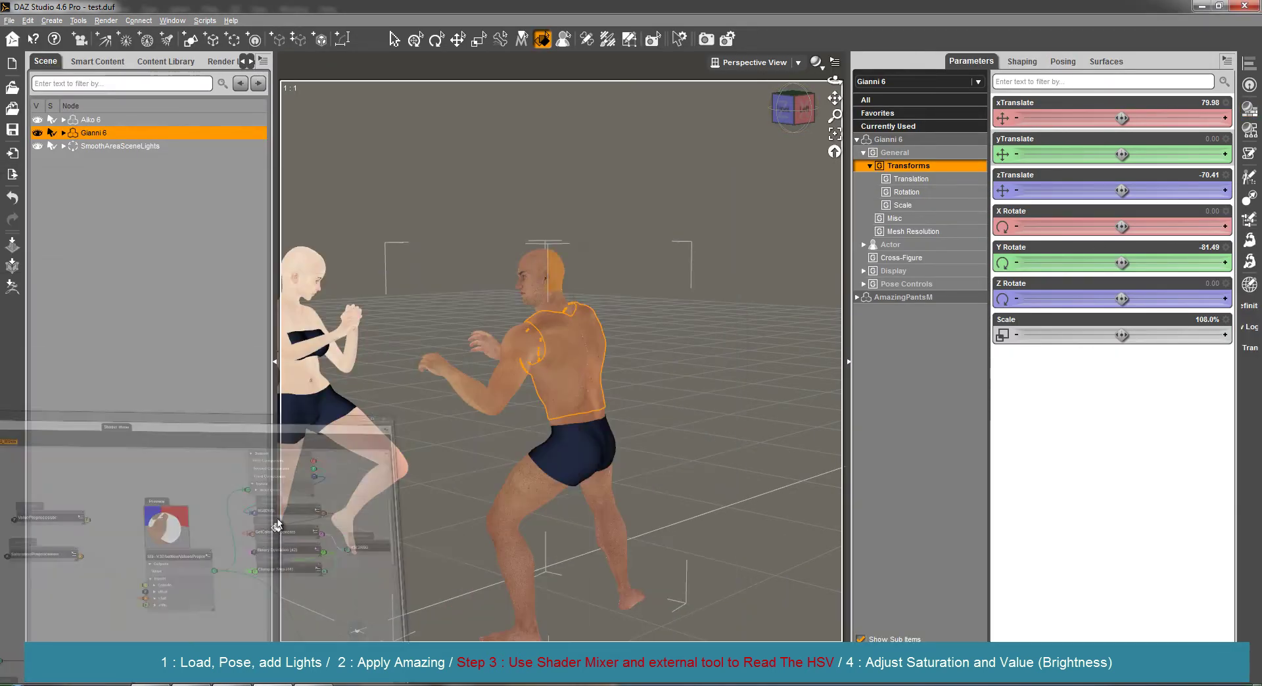
left_click(676, 175)
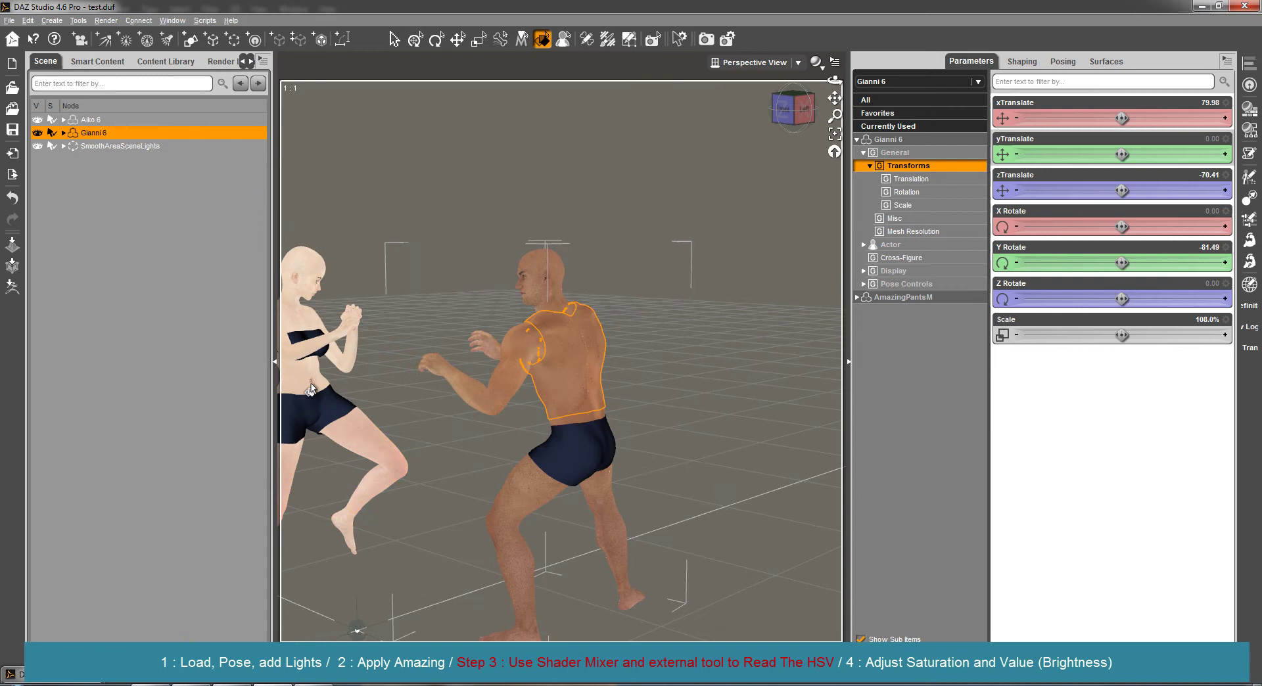
left_click(315, 392)
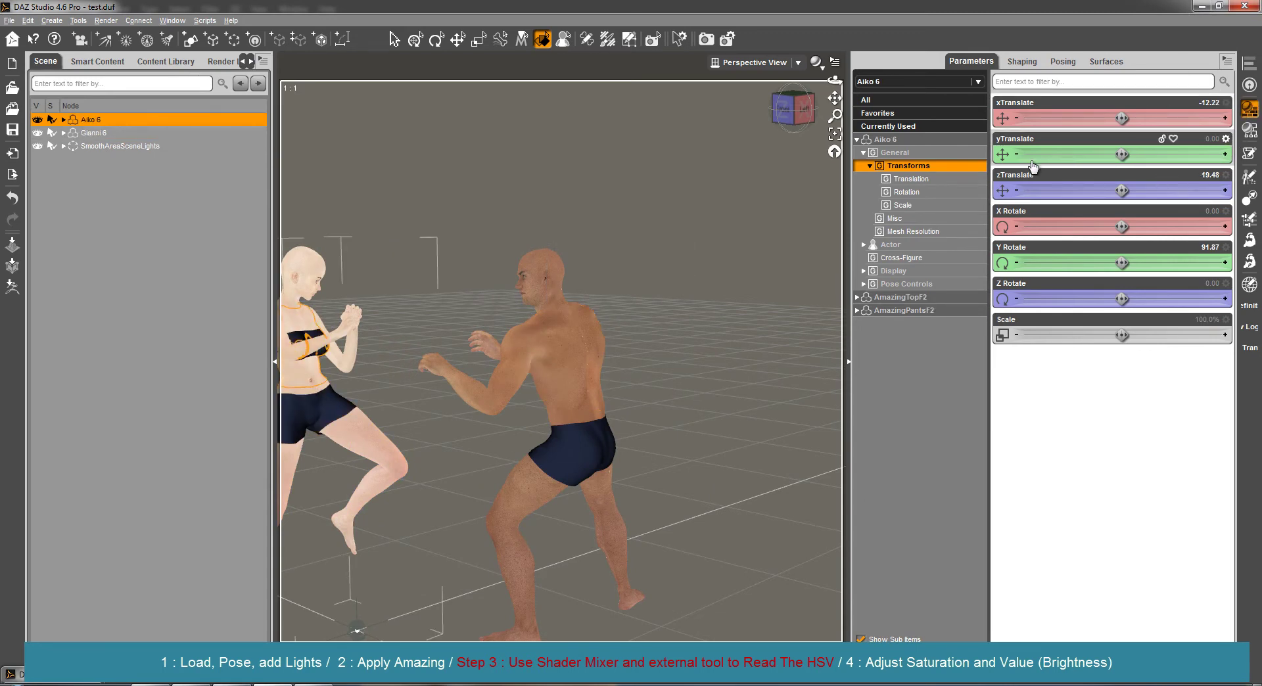
Import the torso shader of Aiko 6 from the scene into the Shader Mixer.
double_click(13, 675)
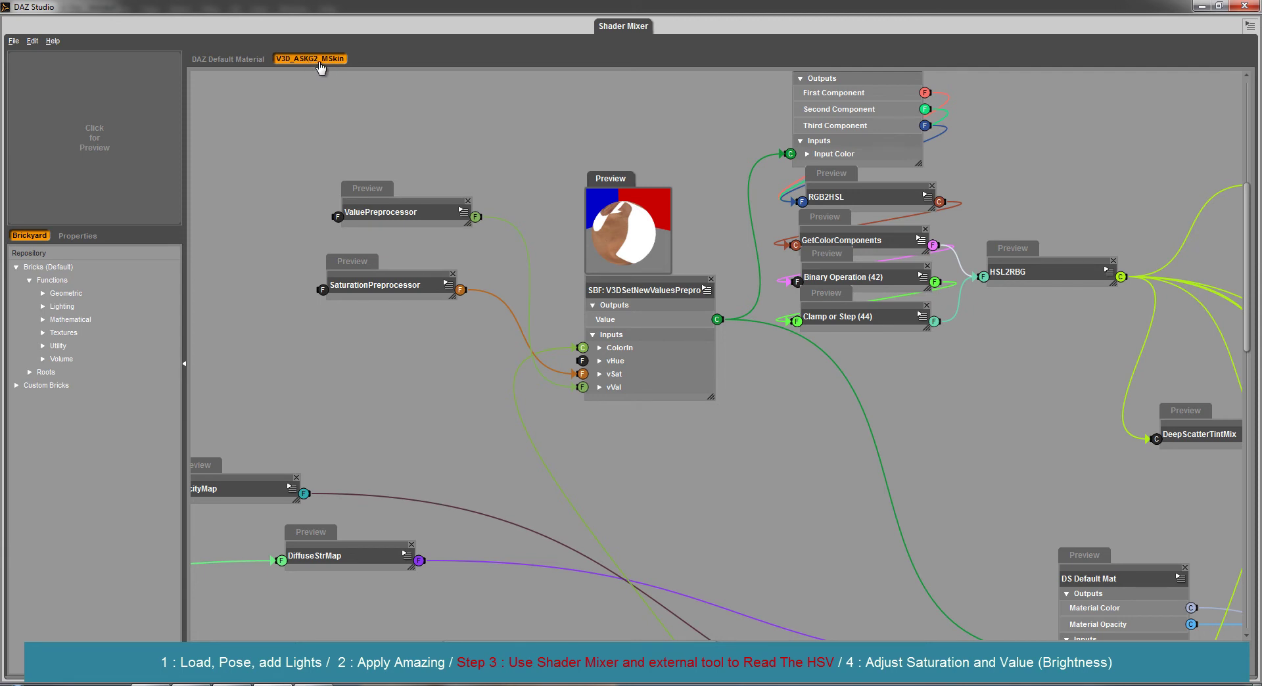
left_click(13, 40)
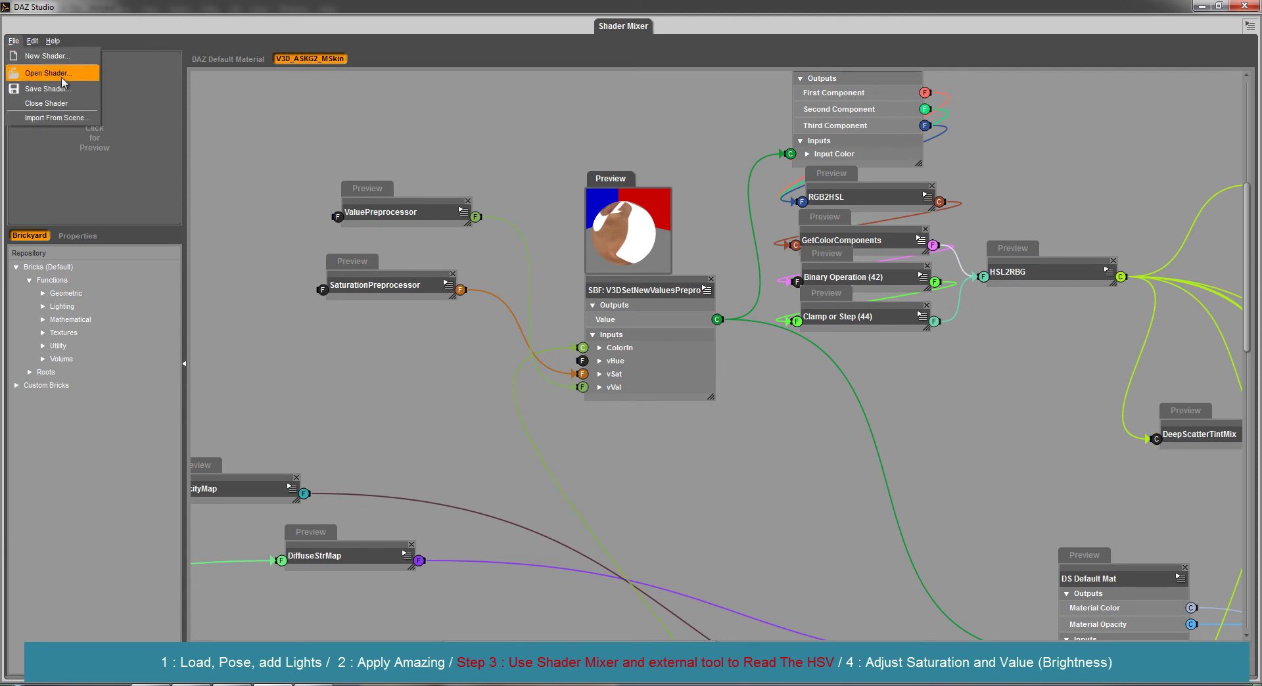
left_click(62, 119)
left_click(623, 362)
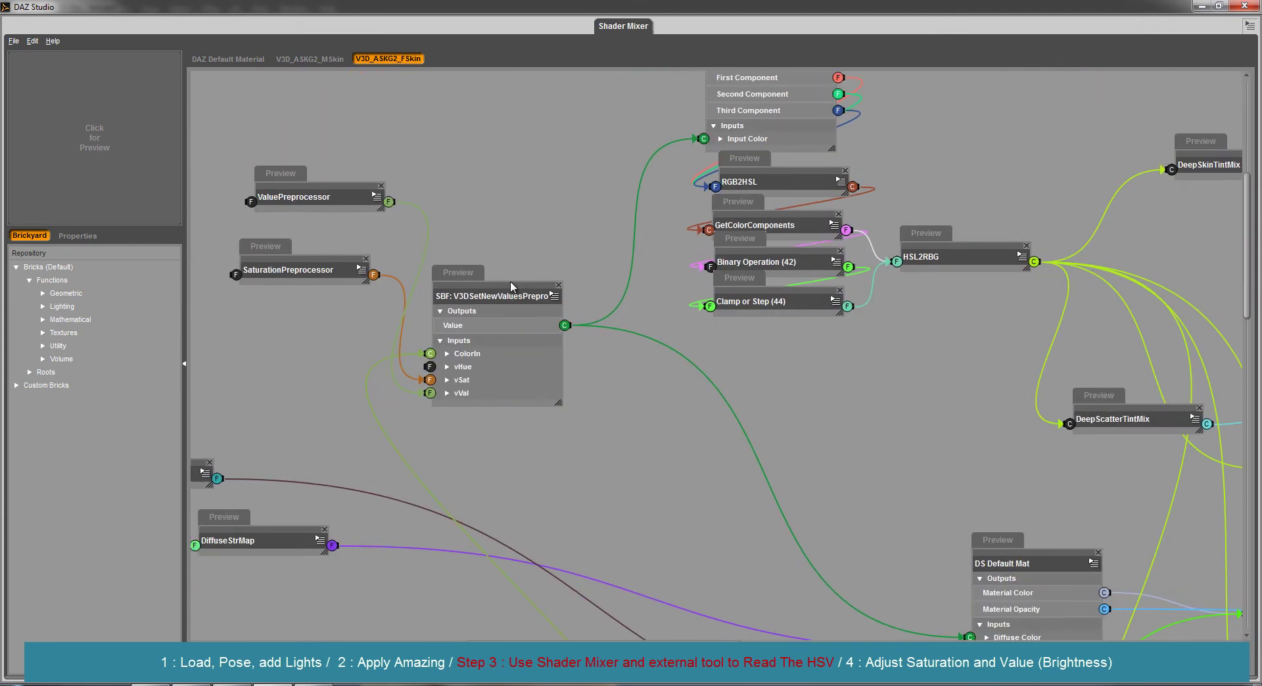
Render the preview of Aiko 6's V3DSetNewValuesPrepro brick and take a screen capture of the preview image with Outil Capture.
left_click(458, 272)
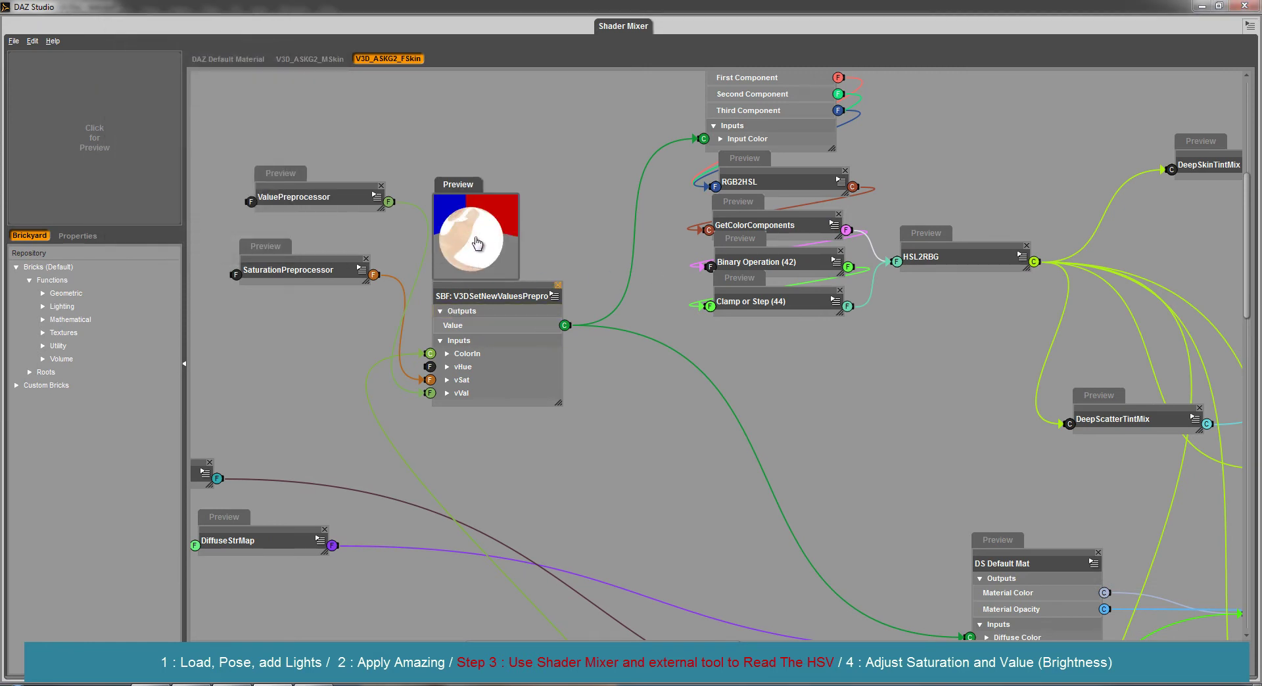
left_click(361, 270)
left_click(388, 293)
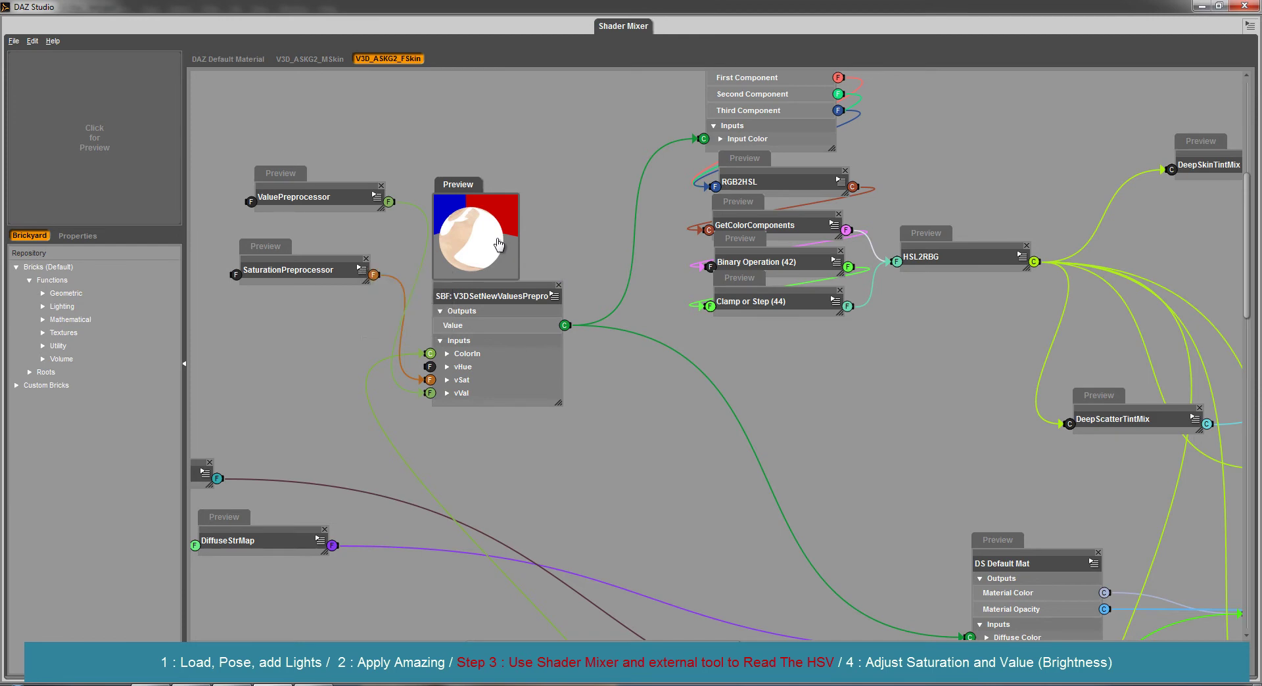
left_click(16, 673)
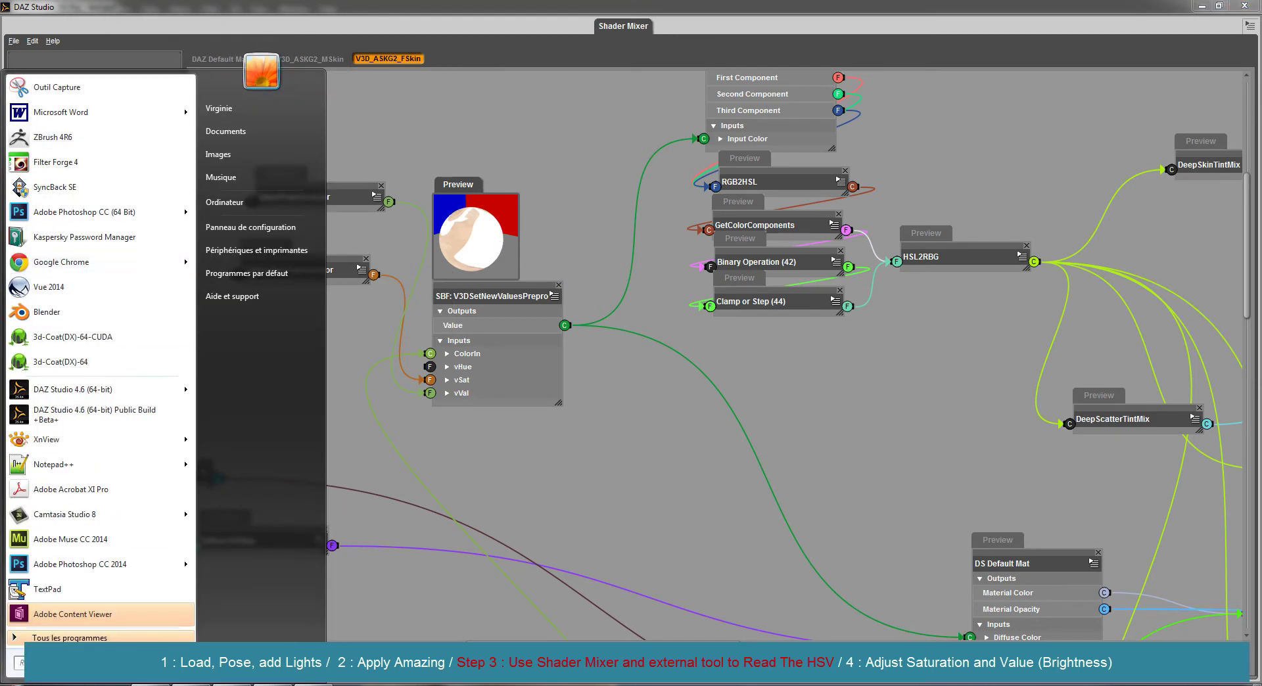
left_click(57, 87)
left_click(559, 130)
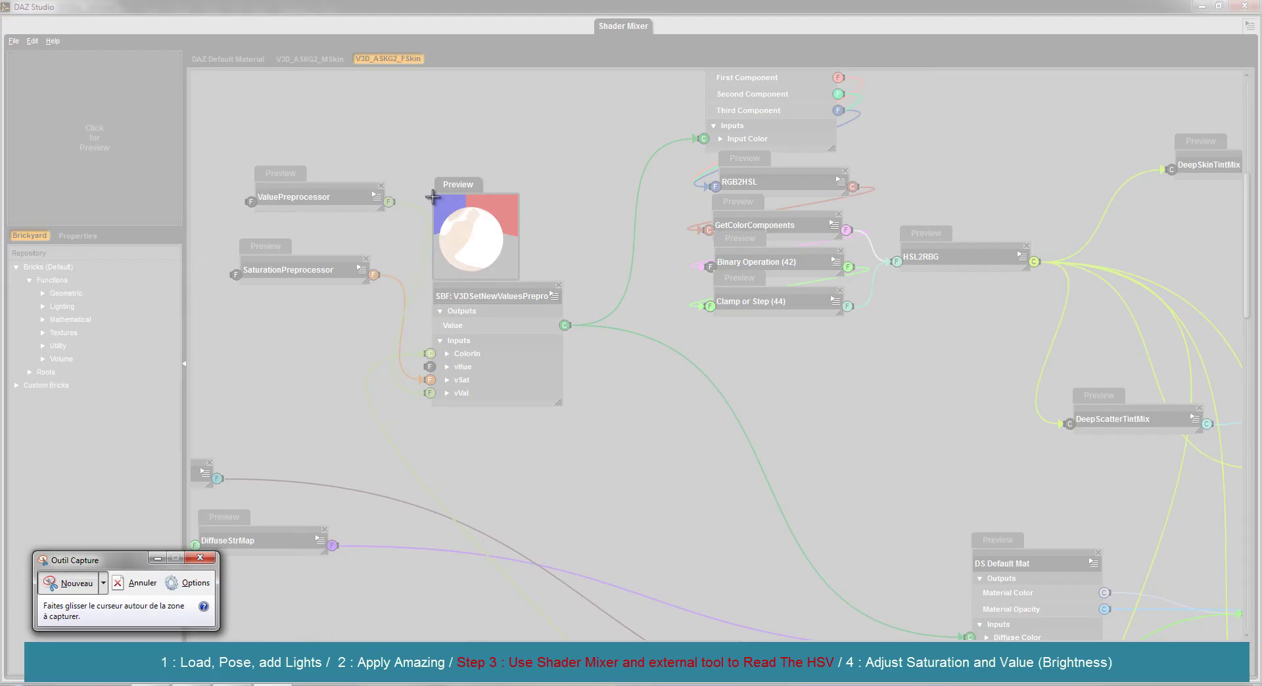
left_click_drag(433, 192, 519, 279)
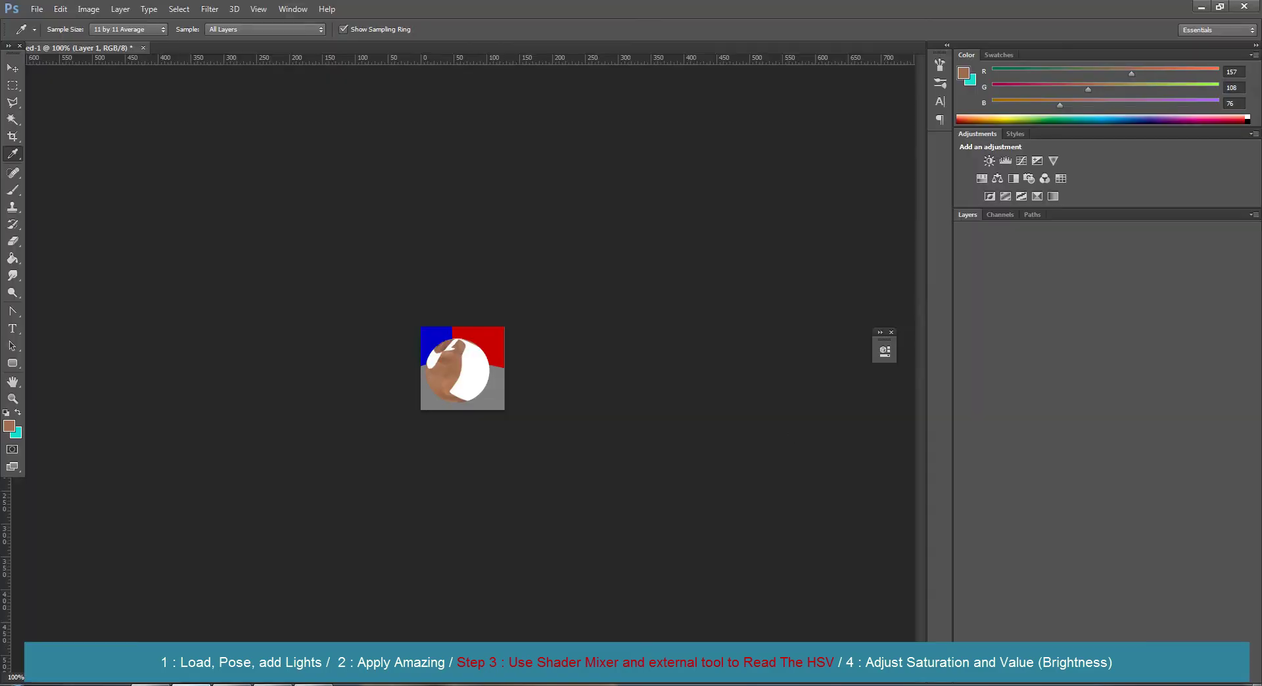
Paste the captured Aiko 6 preview into the Photoshop document and read the HSB values of its light skin area.
key("ctrl+v")
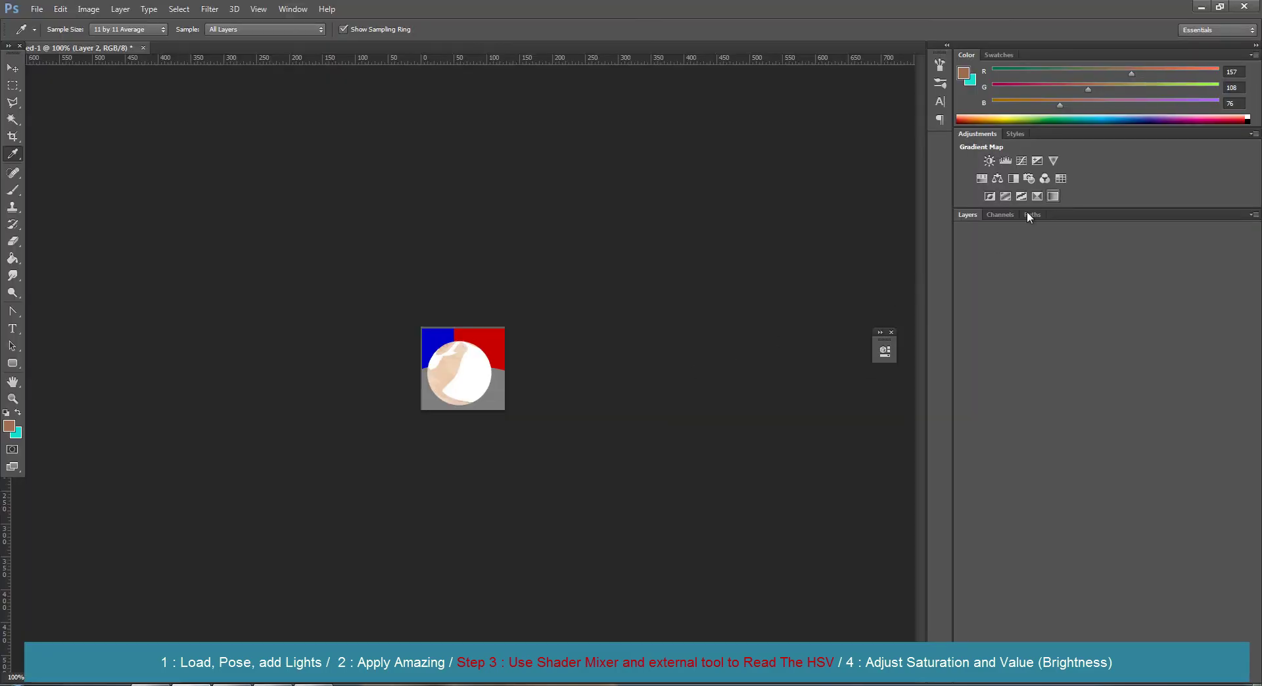
left_click(451, 361)
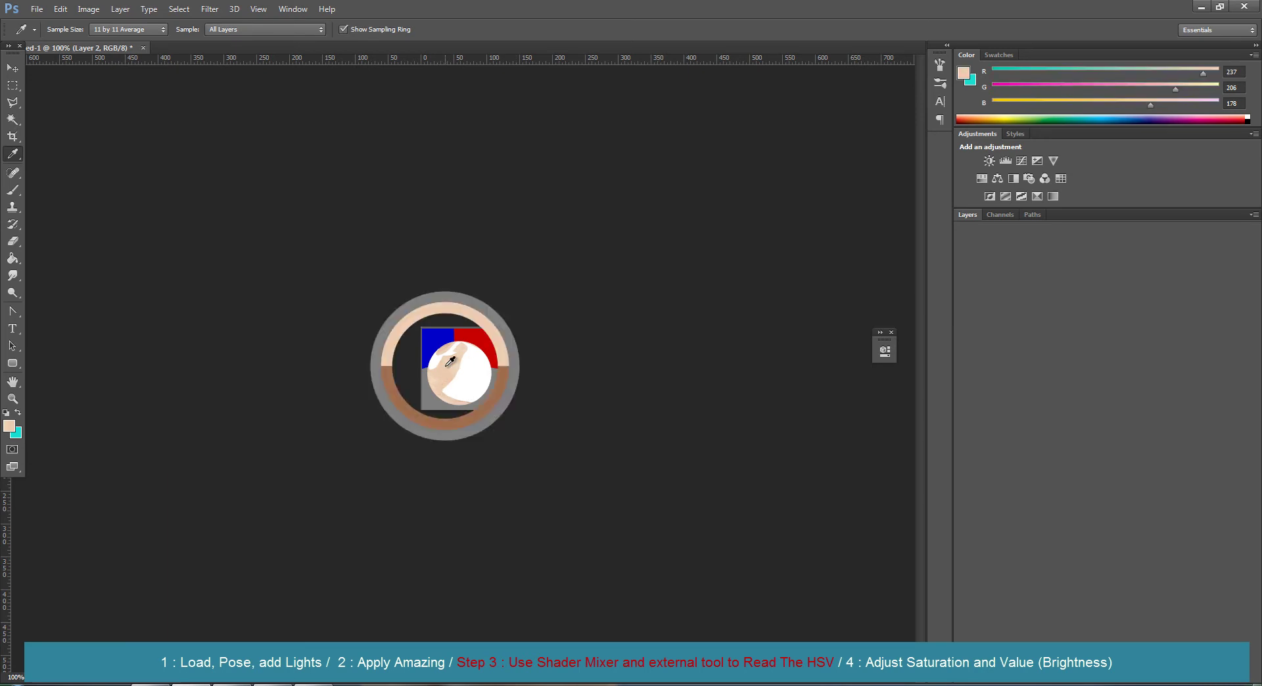
left_click(9, 425)
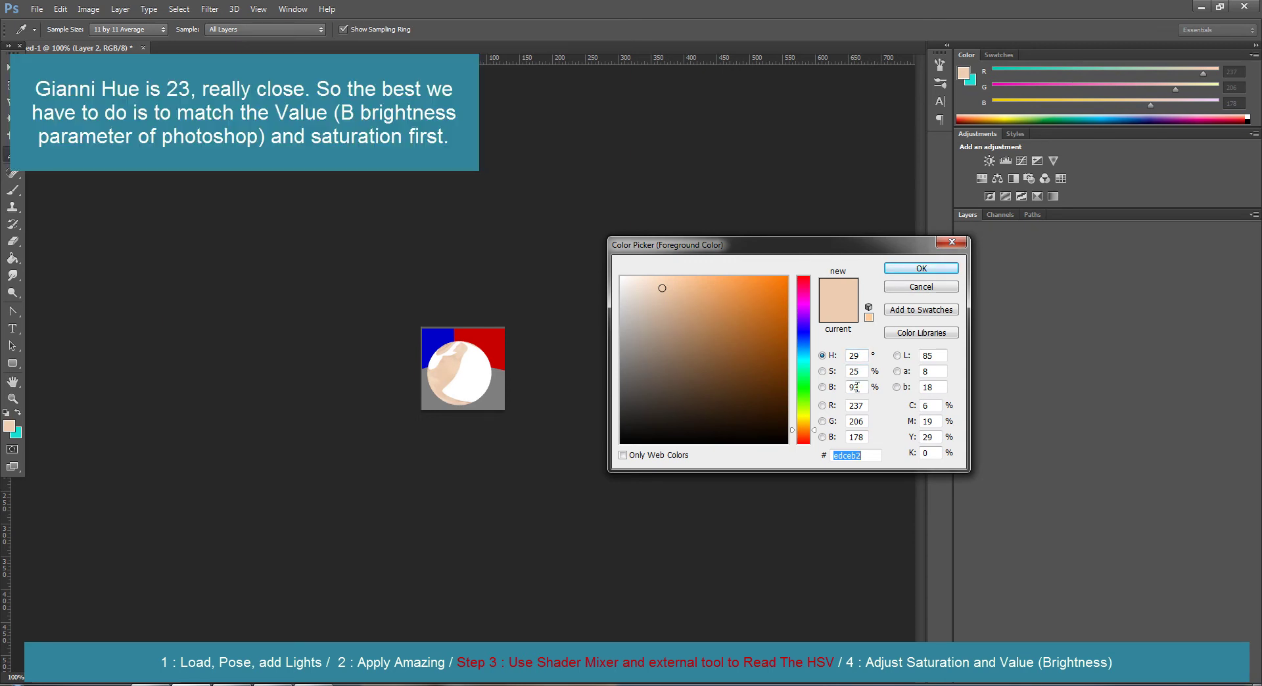
key("Escape")
Hide Layer 2, sample the brown skin area on Layer 1, and read its HSB values in the foreground color picker.
left_click(1004, 213)
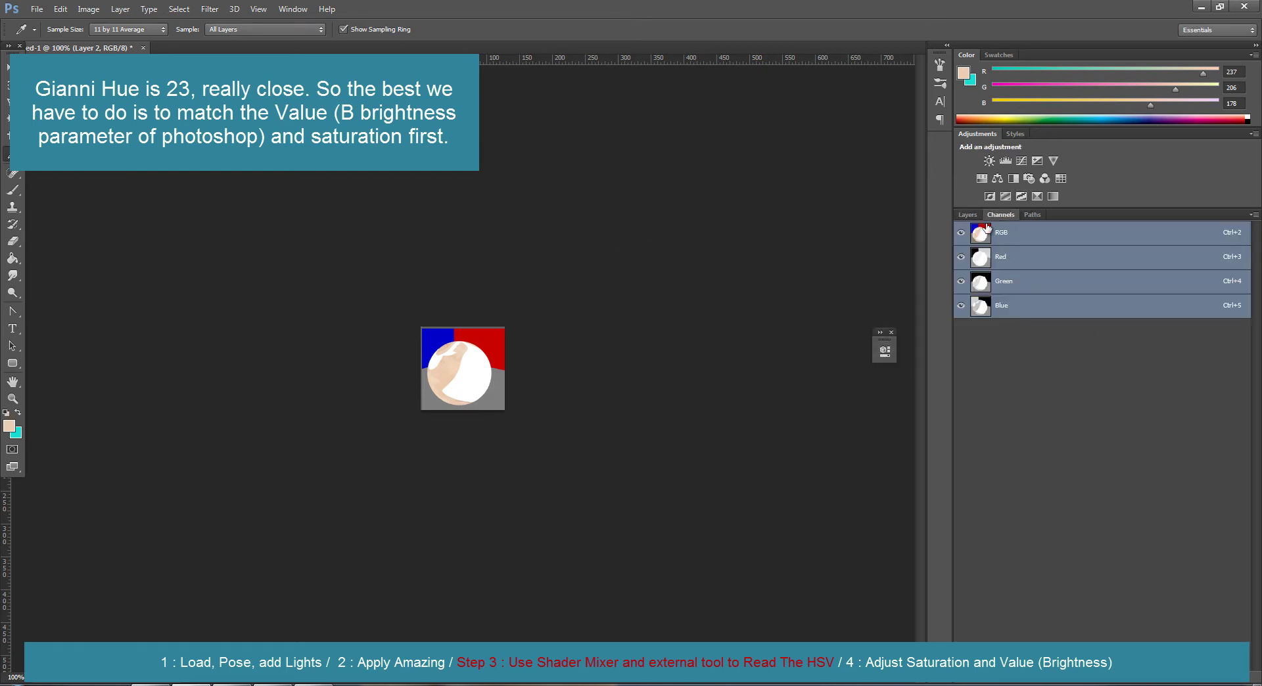
left_click(968, 214)
left_click(964, 290)
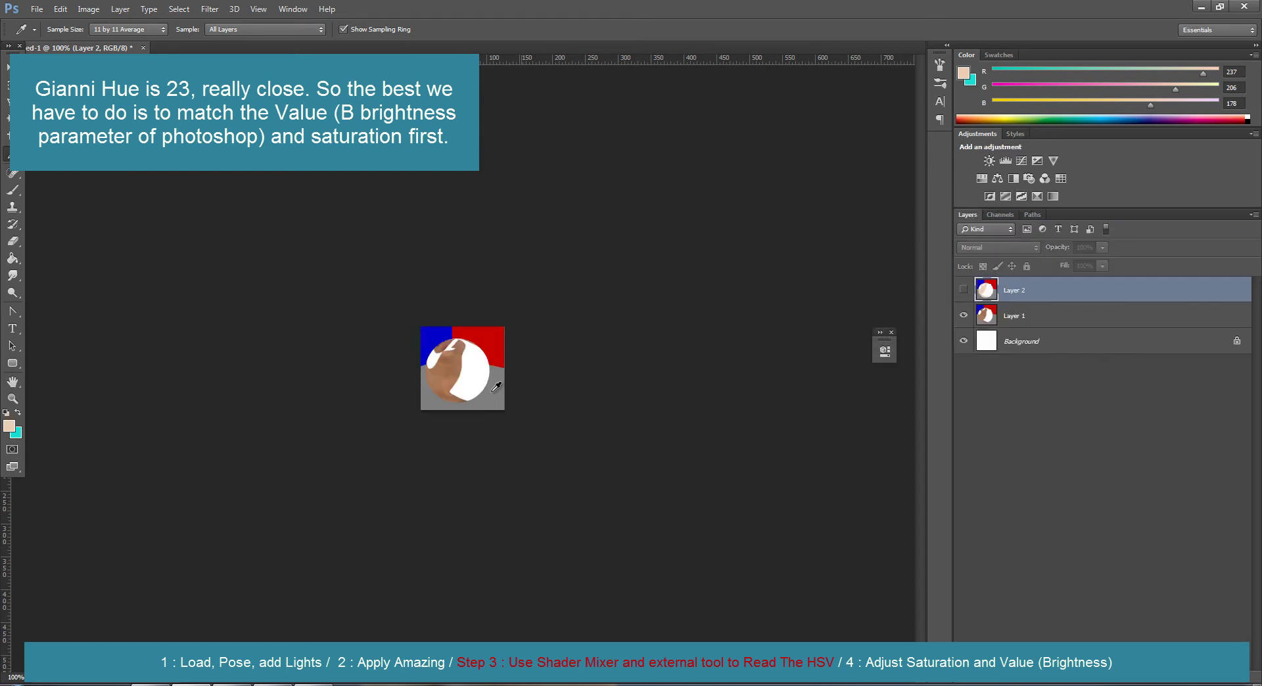
left_click(456, 372)
left_click(10, 427)
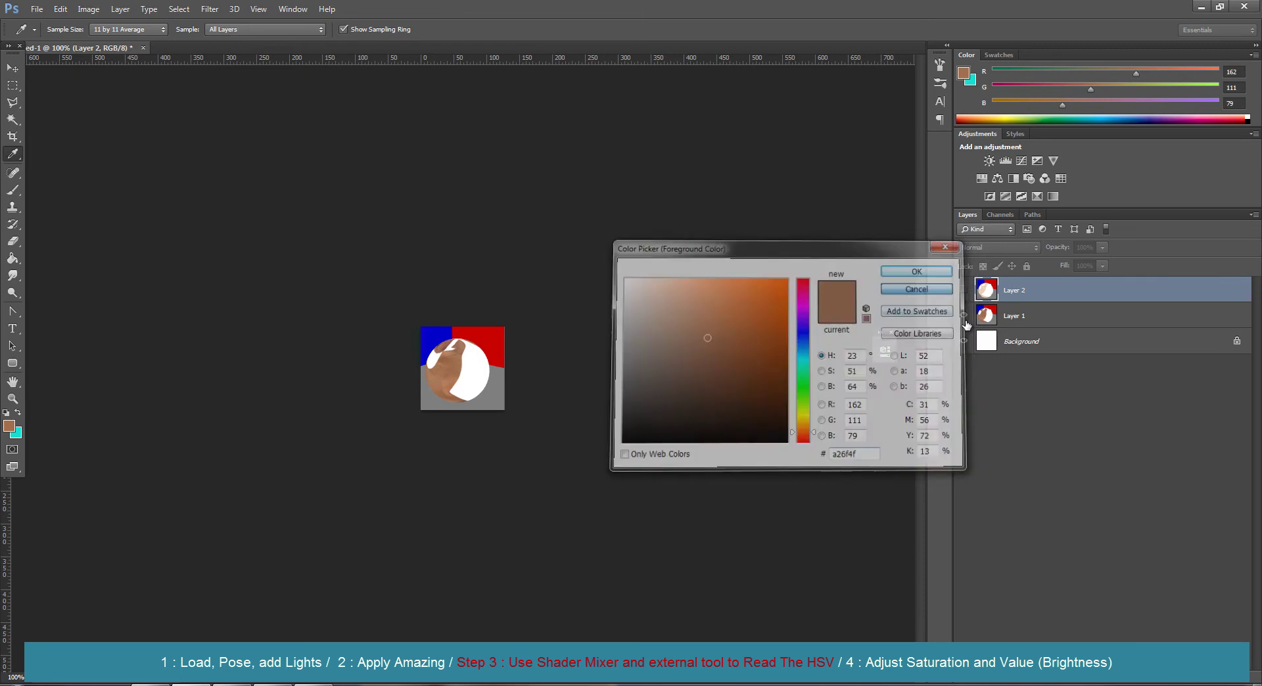
left_click(921, 287)
Show Layer 2 again, resample its light skin area, and read the HSB values in the foreground color picker.
left_click(964, 290)
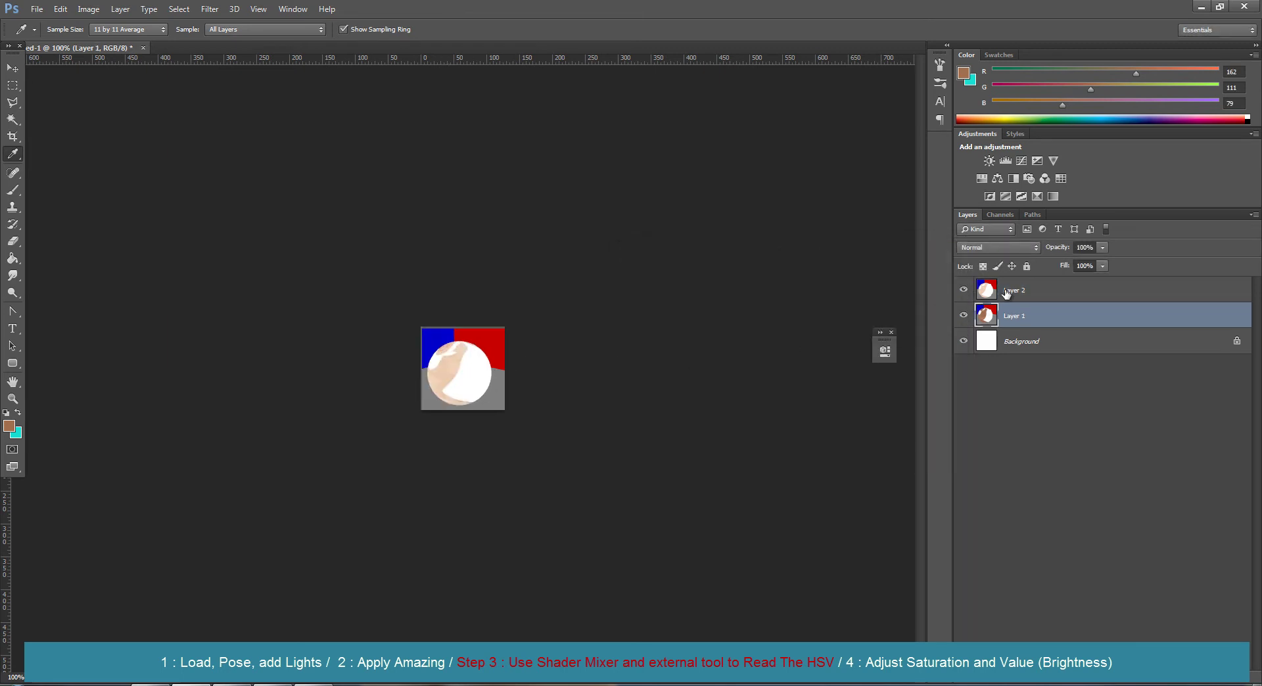
left_click(455, 363)
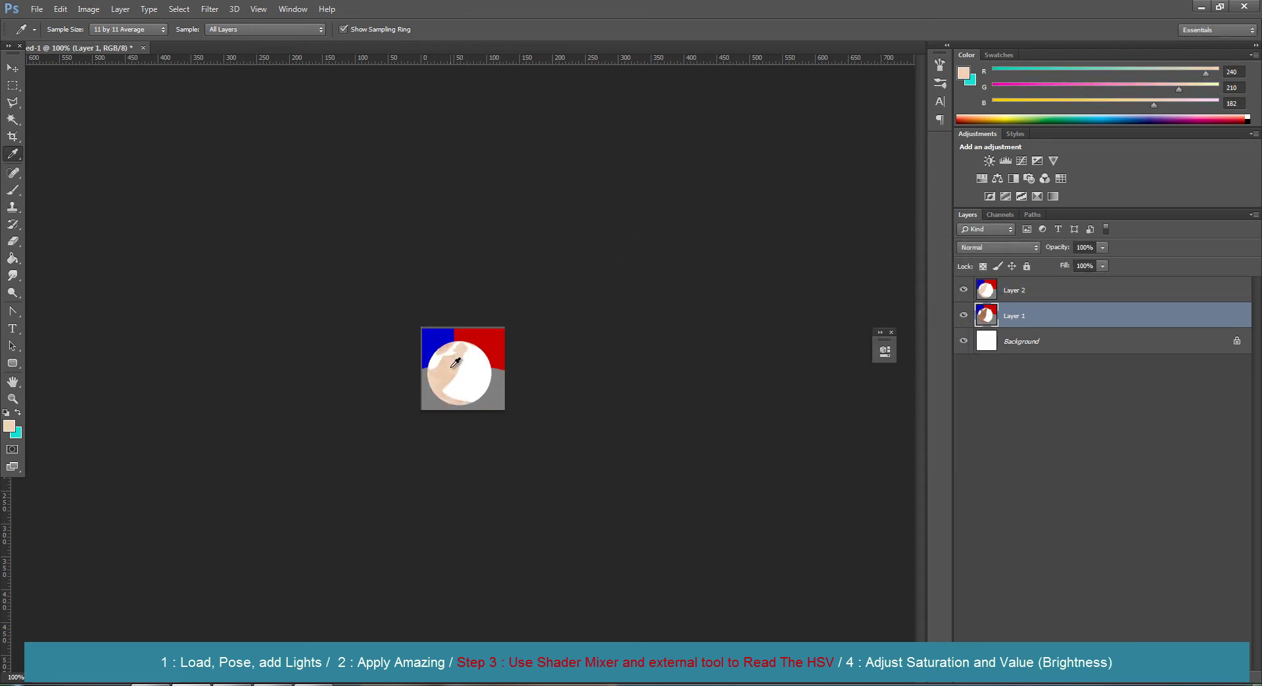
left_click(6, 427)
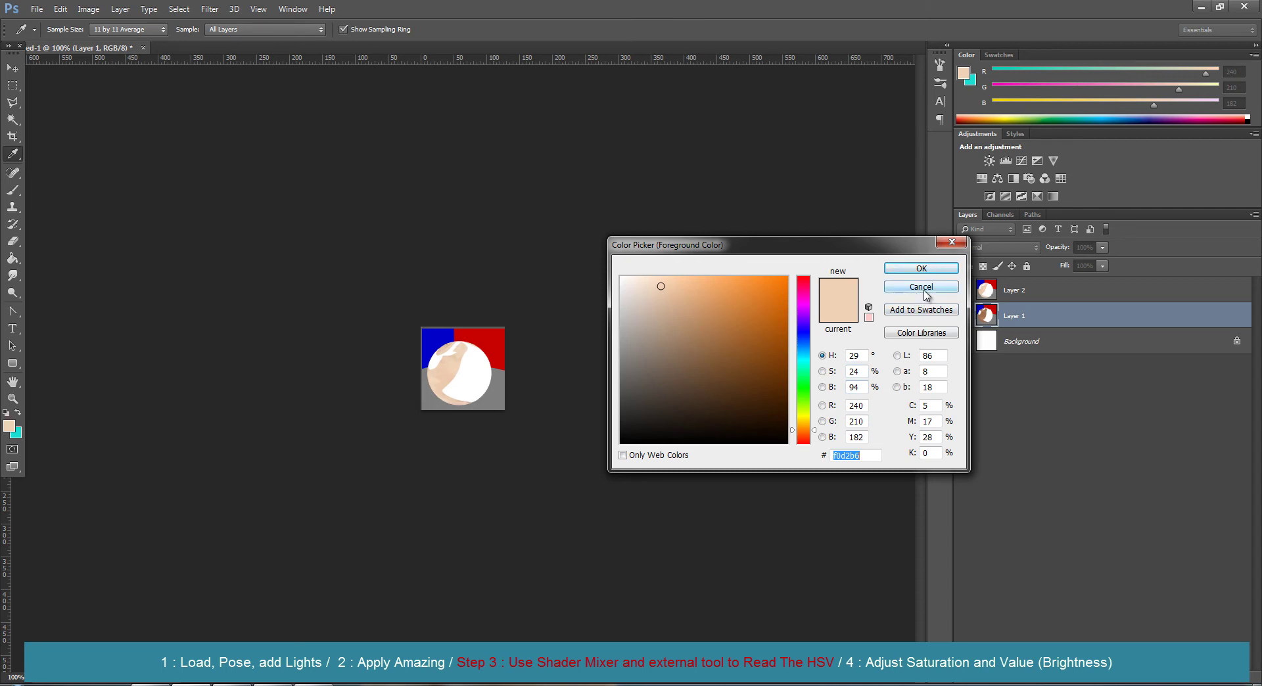
left_click(923, 289)
Switch back to the Shader Mixer in DAZ Studio and show the parameters of the SaturationPreprocessor brick.
mouse_move(191, 684)
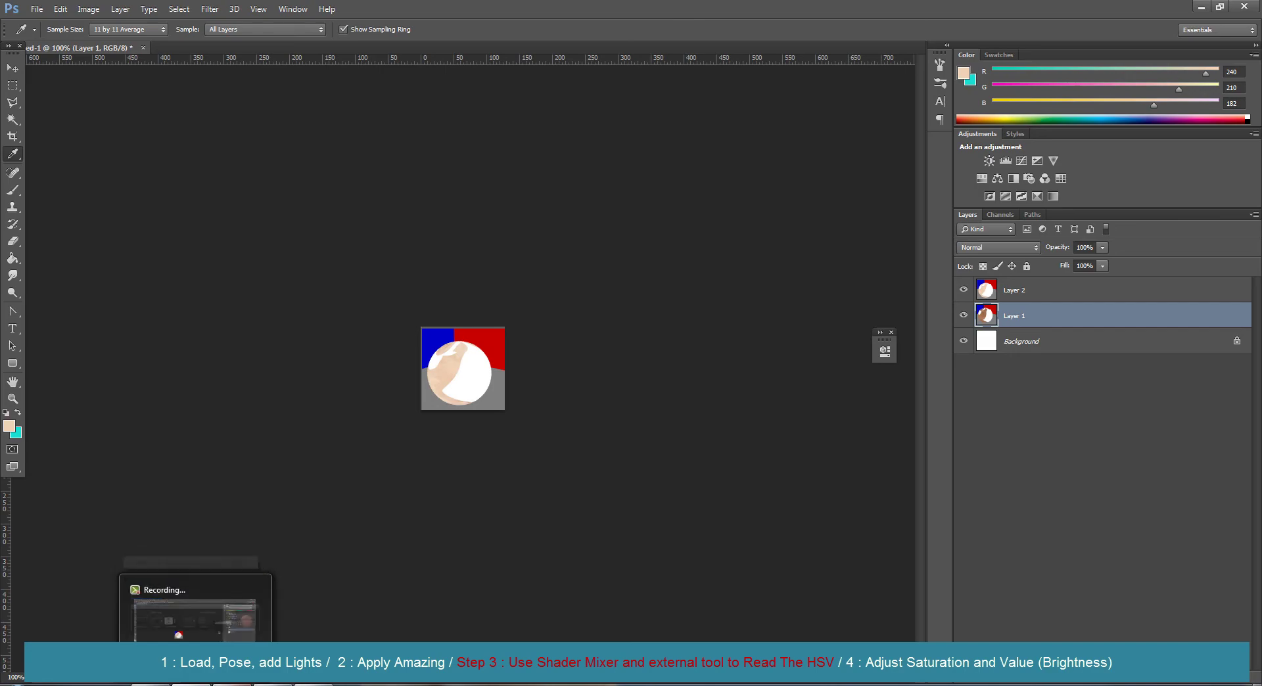
left_click(273, 684)
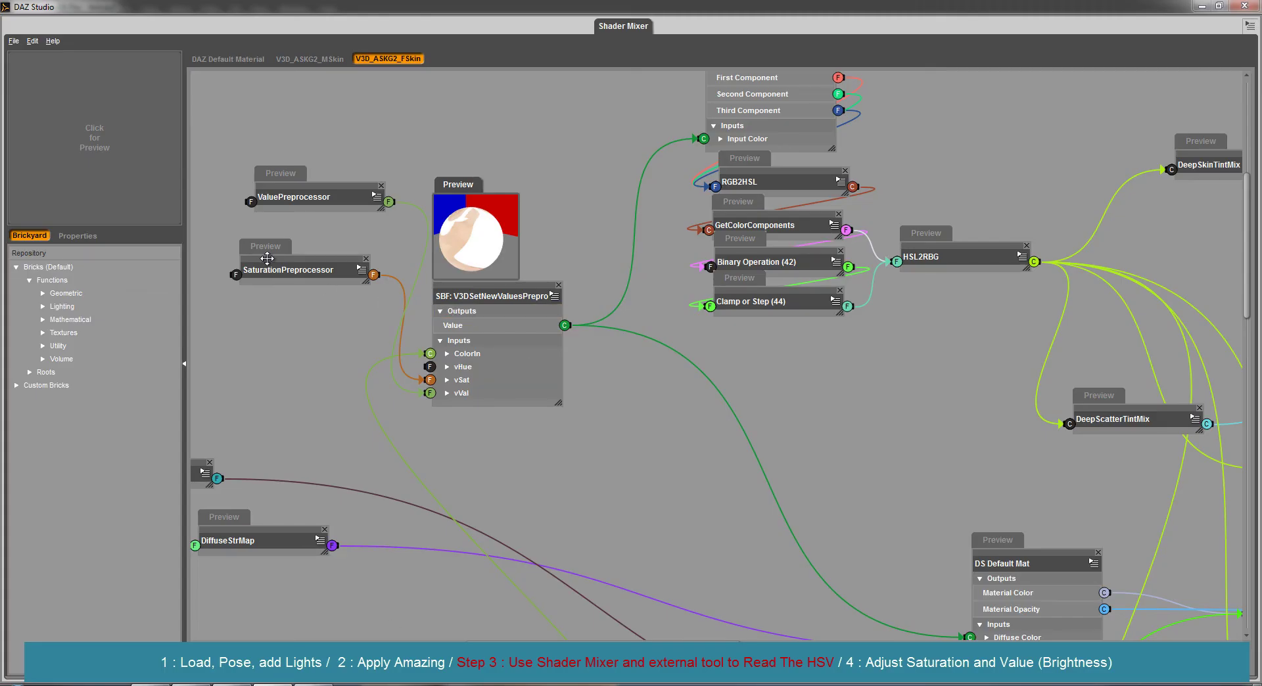
left_click(361, 270)
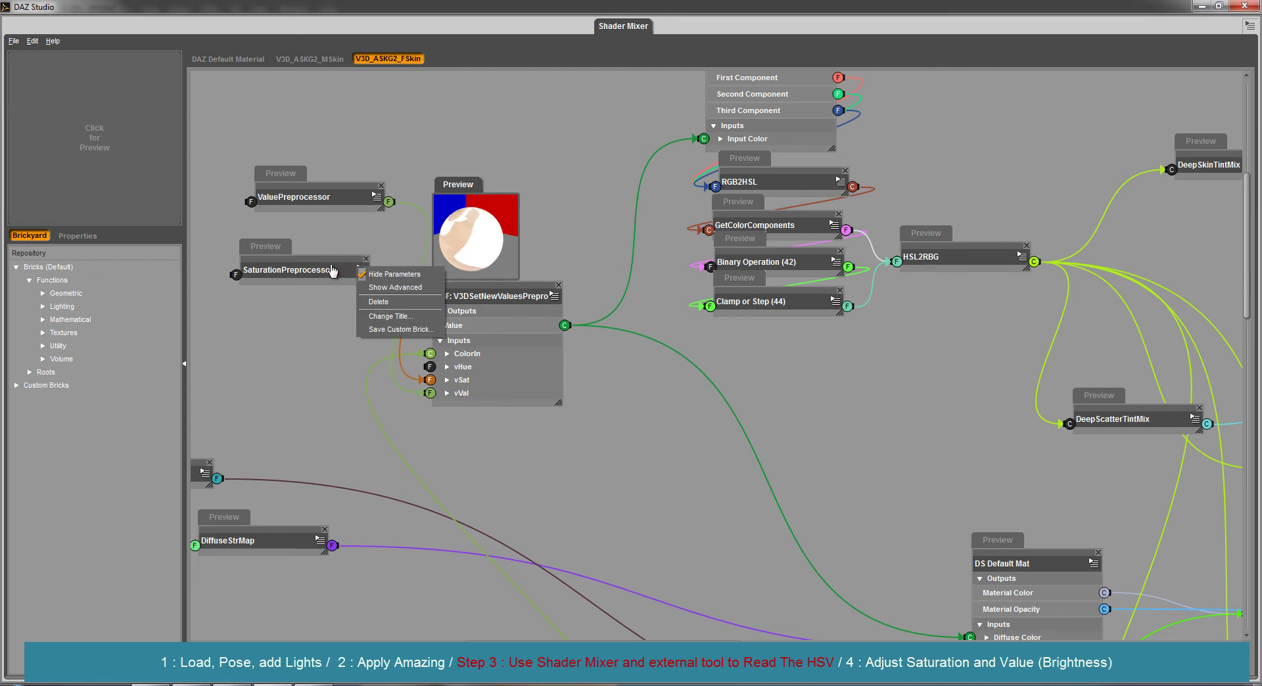
left_click(376, 277)
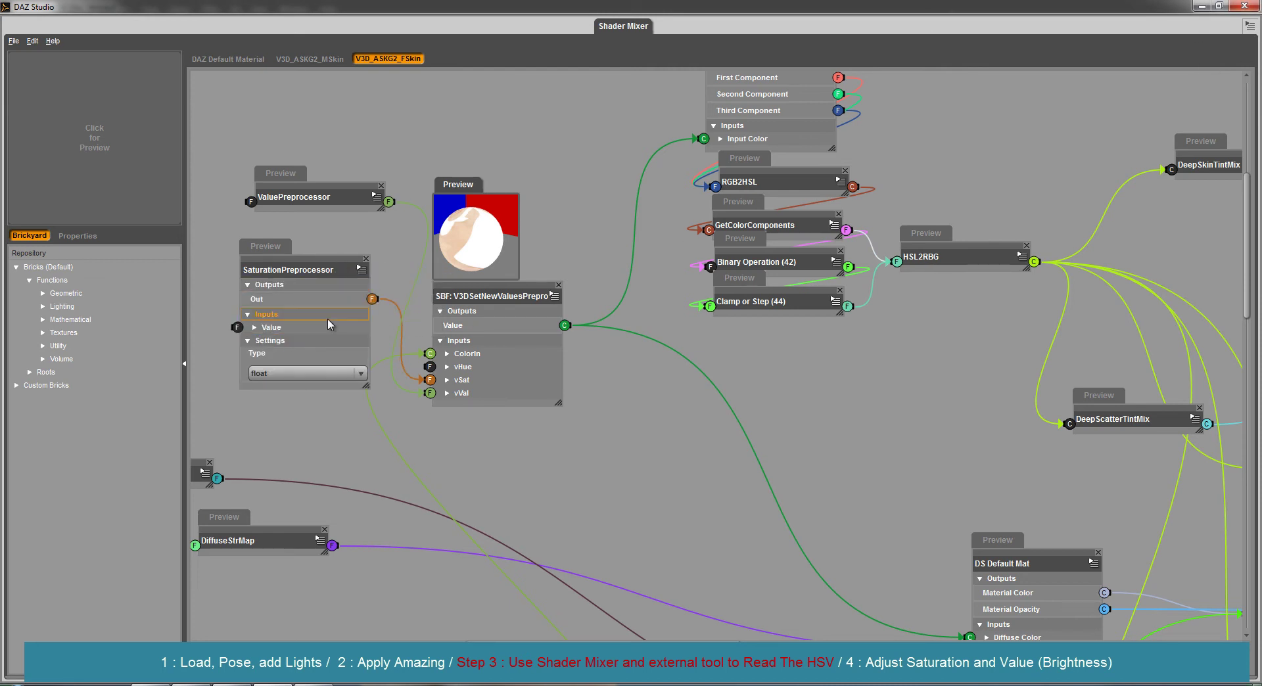
Return to the scene and select all of Aiko 6's Skin surfaces plus Toenails and Fingernails for surface editing.
left_click(1201, 8)
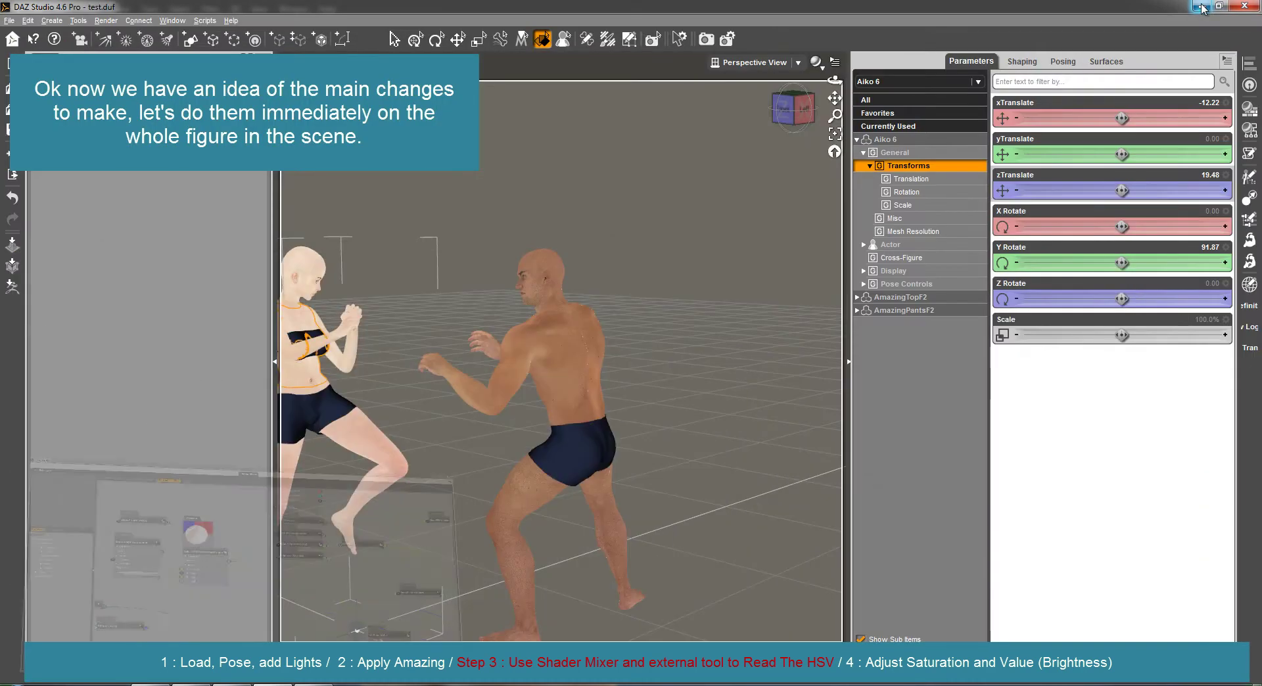
left_click(917, 82)
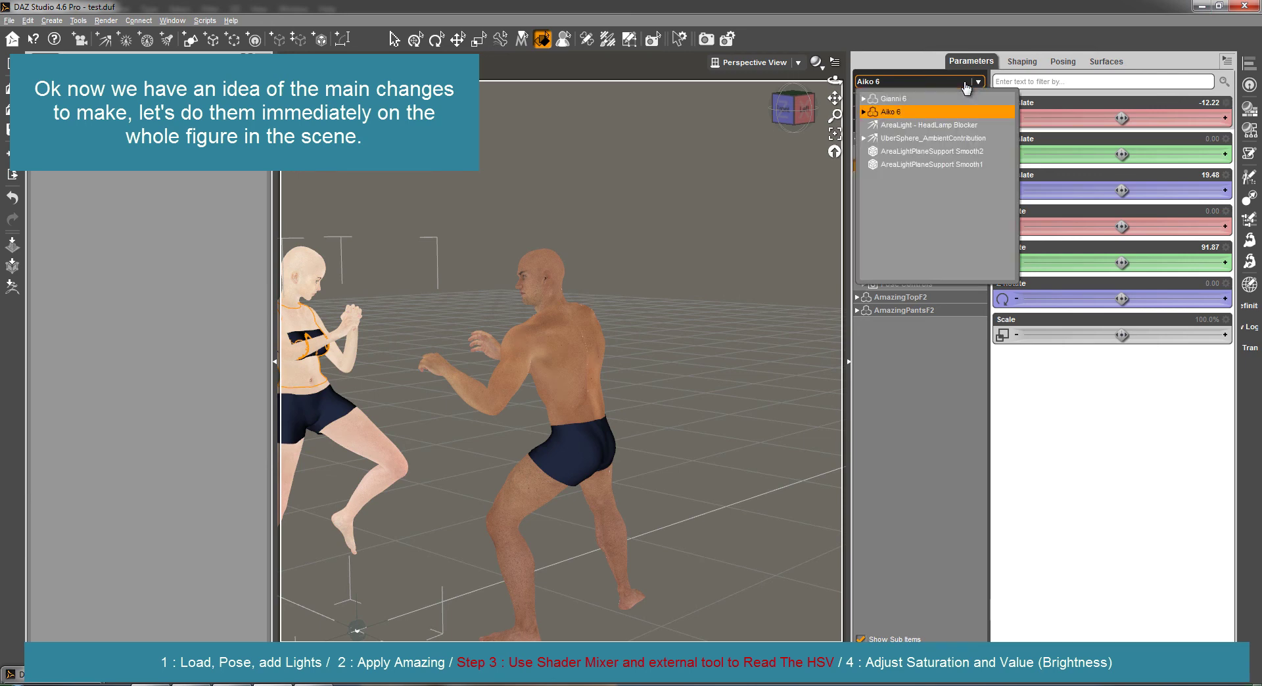
left_click(891, 112)
left_click(1106, 61)
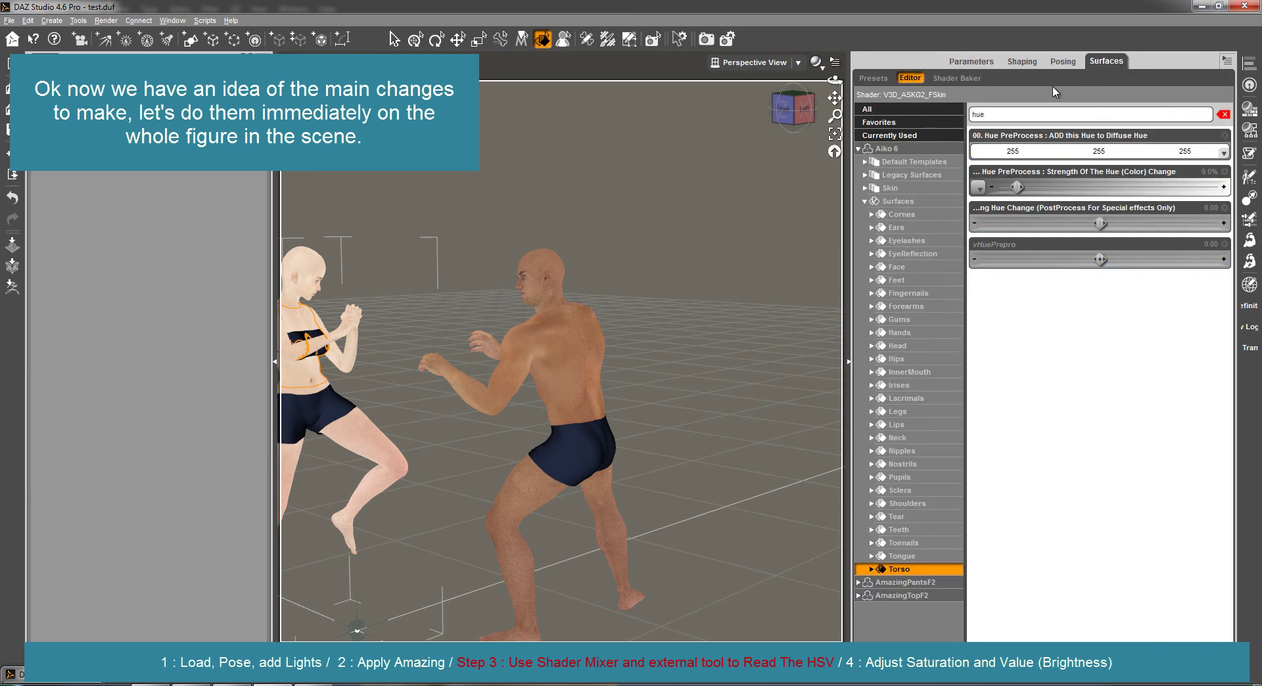
left_click(912, 189)
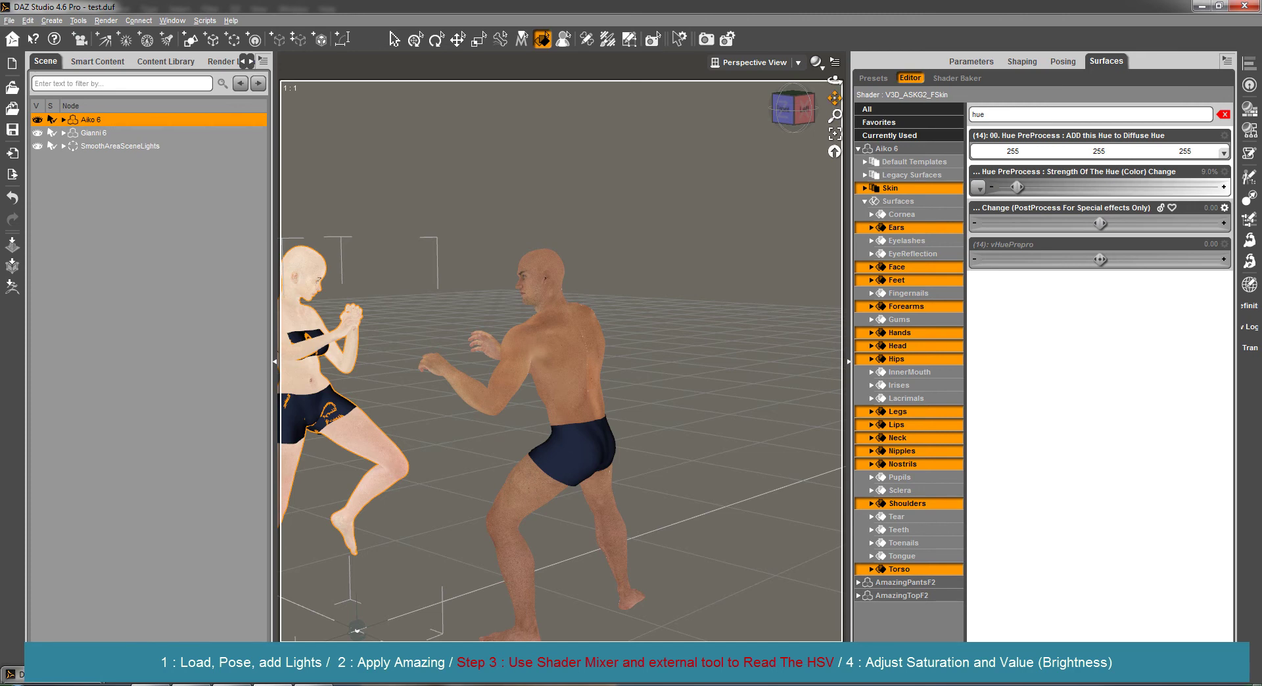
key("f")
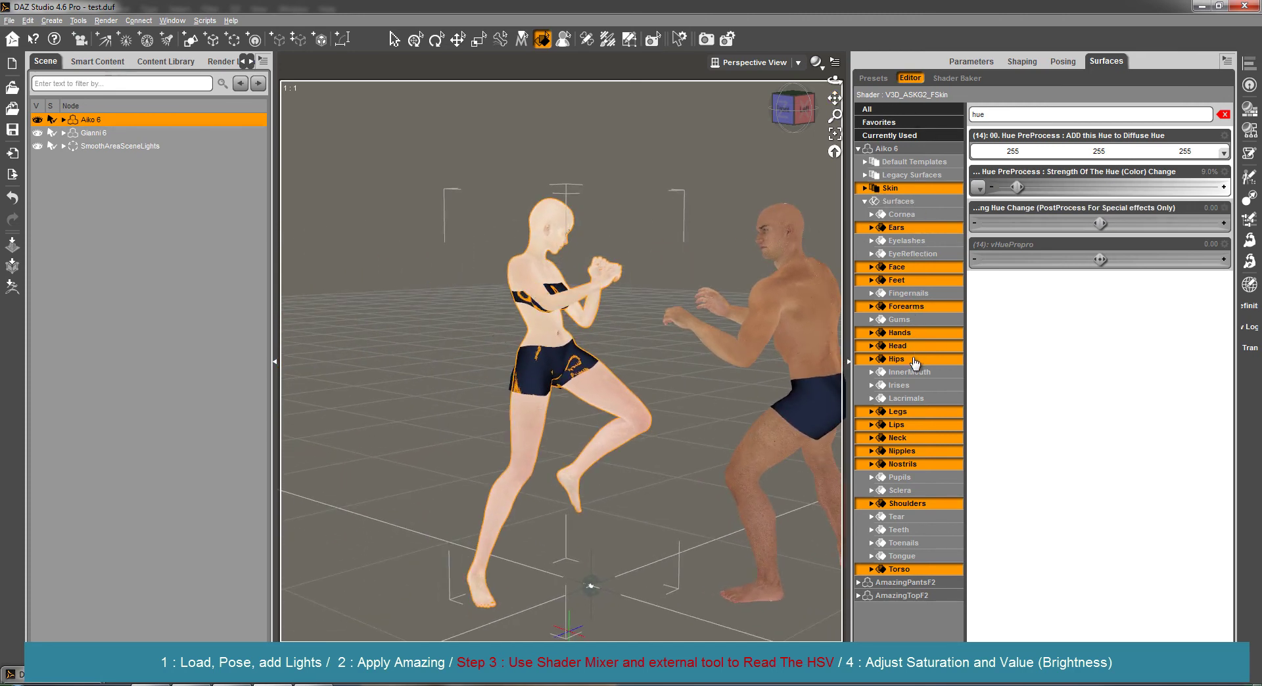
left_click(920, 544, "ctrl")
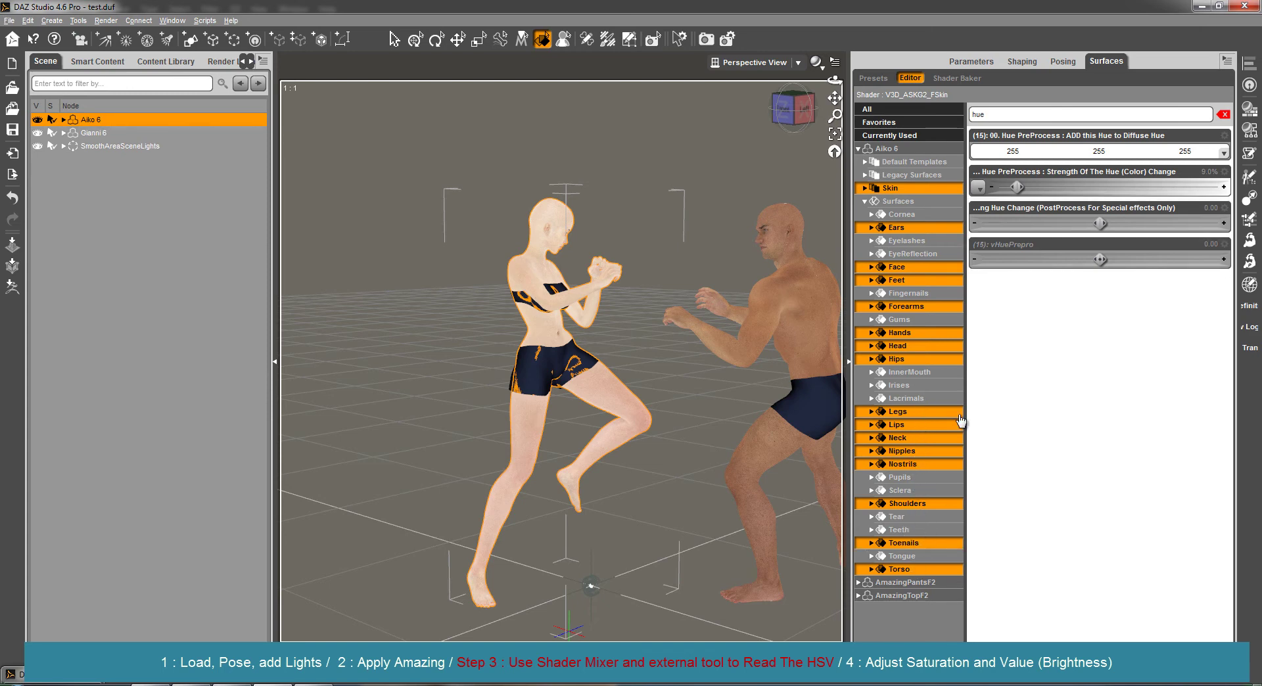
left_click(934, 294, "ctrl")
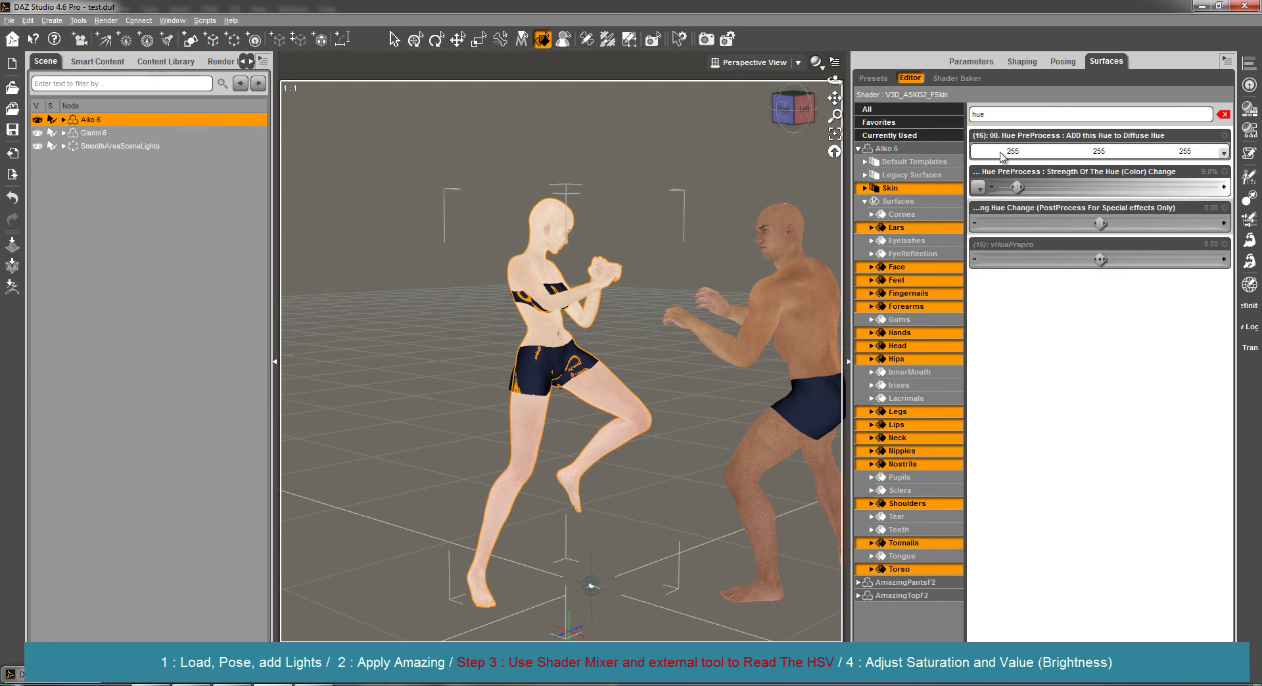
Filter Aiko 6's surface parameters by "sat", and switch to Photoshop to sample Layer 2's light skin area and read its HSB values.
left_click(1001, 113)
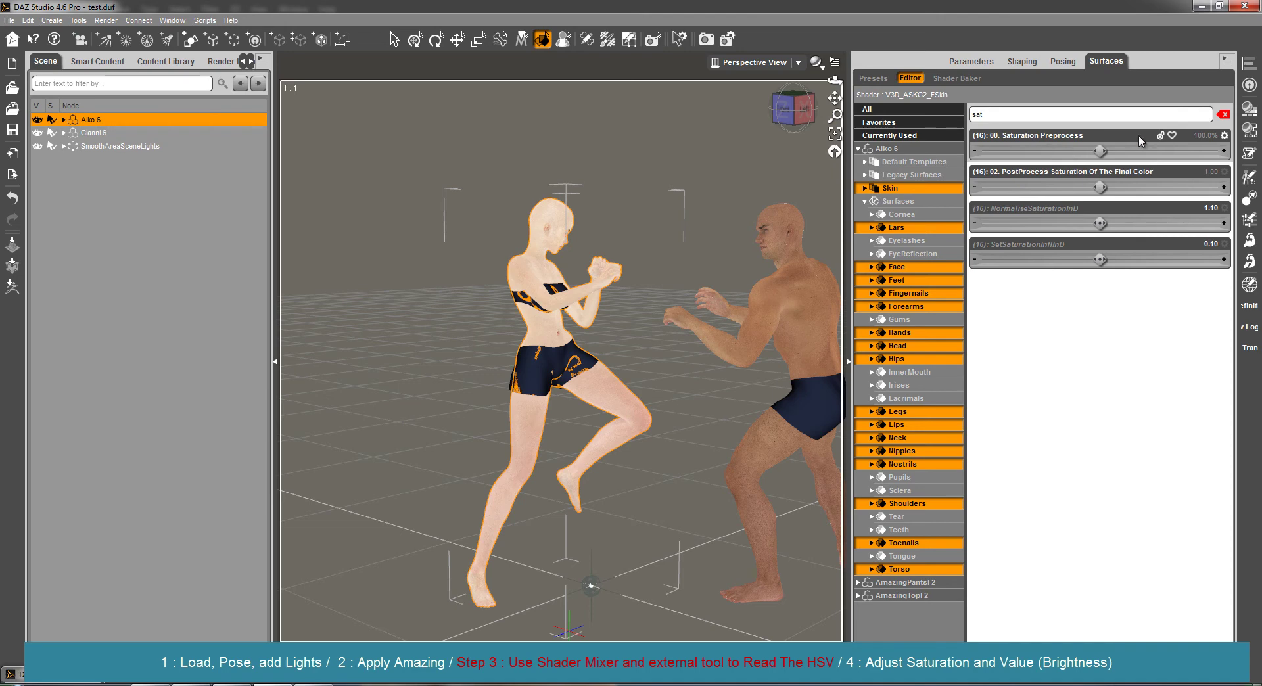
left_click(1203, 135)
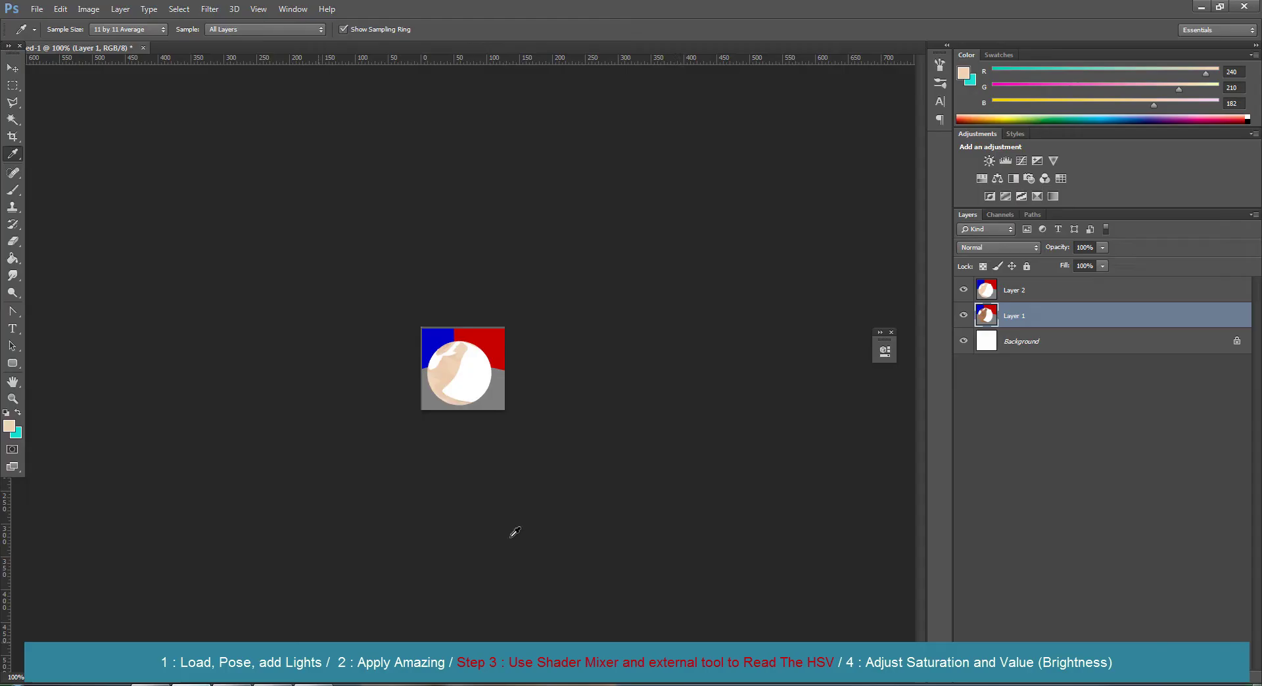
left_click(450, 365)
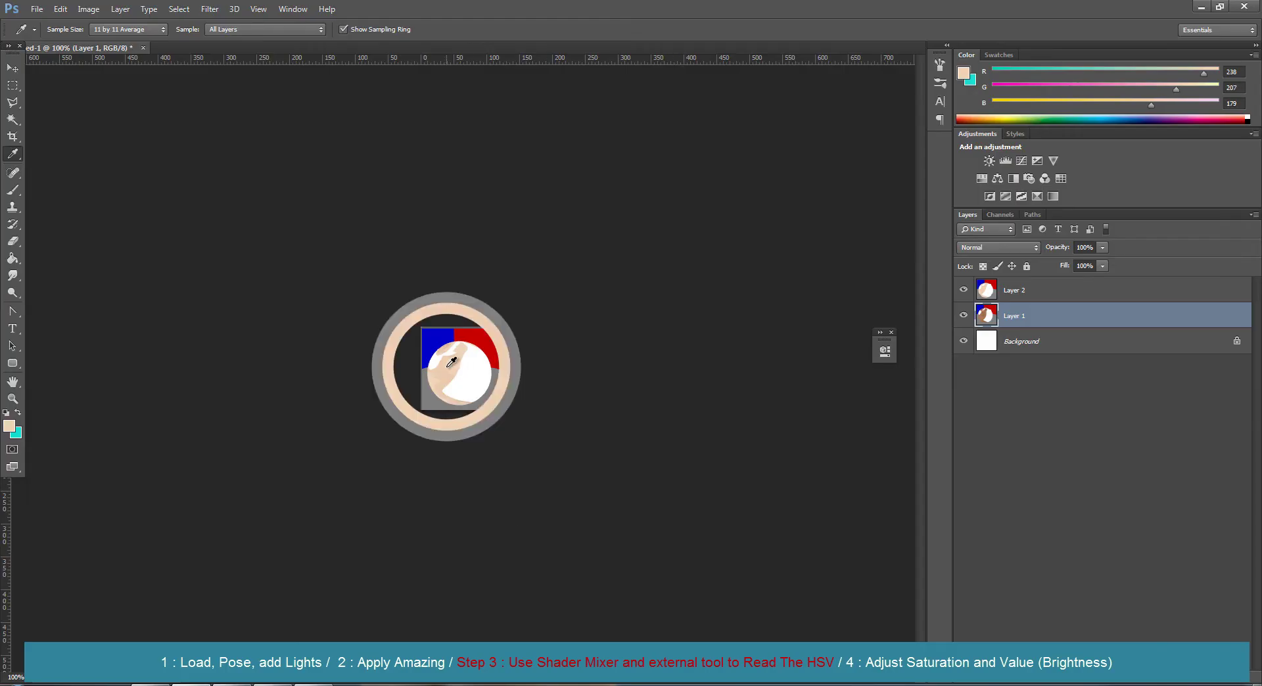
left_click(9, 426)
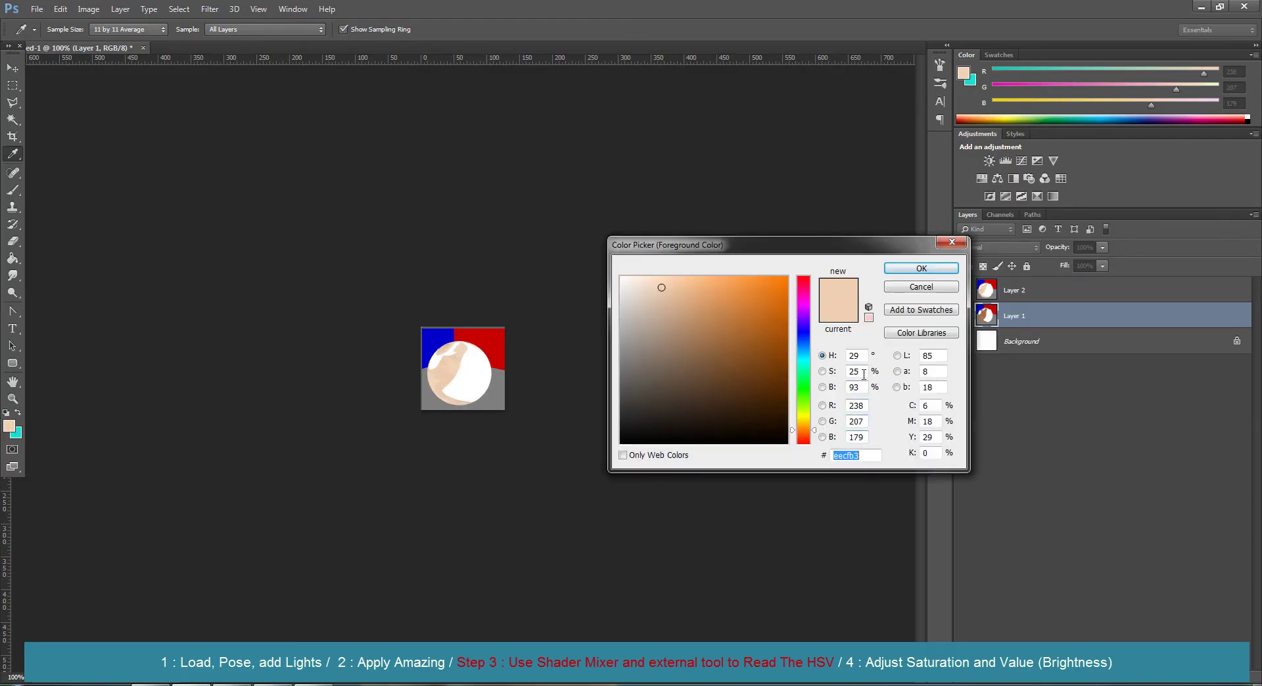
left_click(901, 287)
Hide Layer 2, sample the brown skin area on Layer 1, and check its saturation in the foreground color picker.
left_click(964, 290)
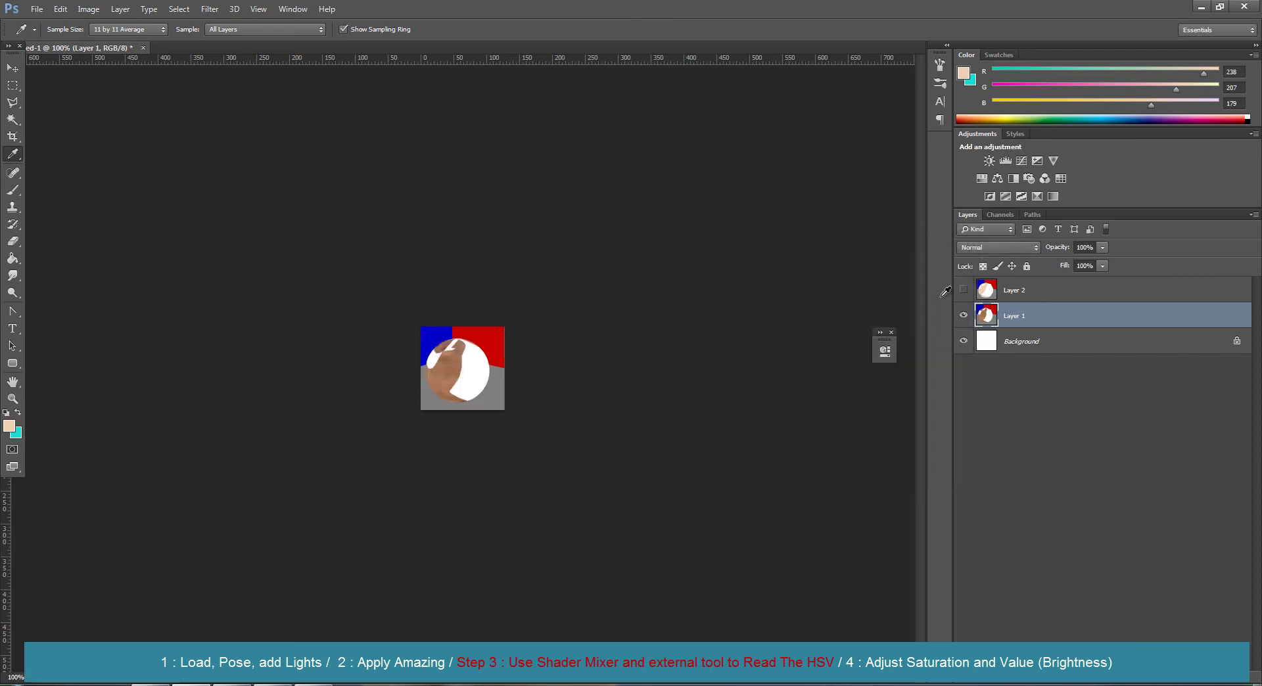
left_click(444, 380)
left_click(9, 428)
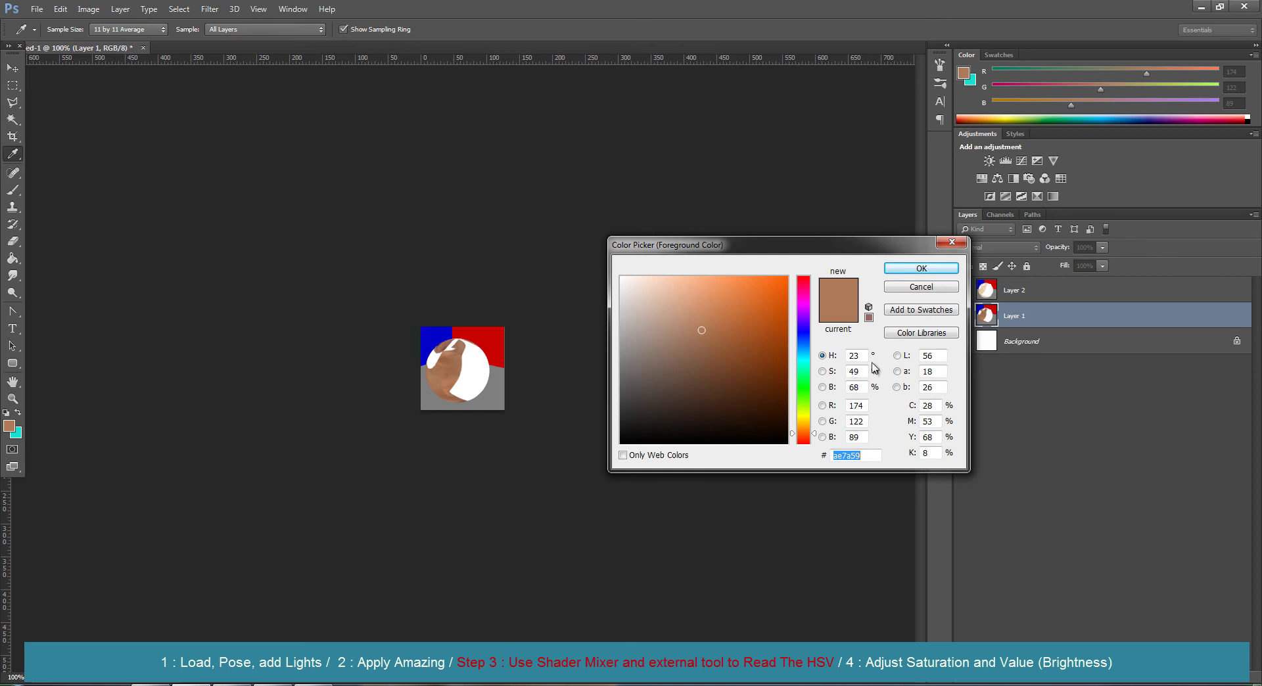
left_click(932, 287)
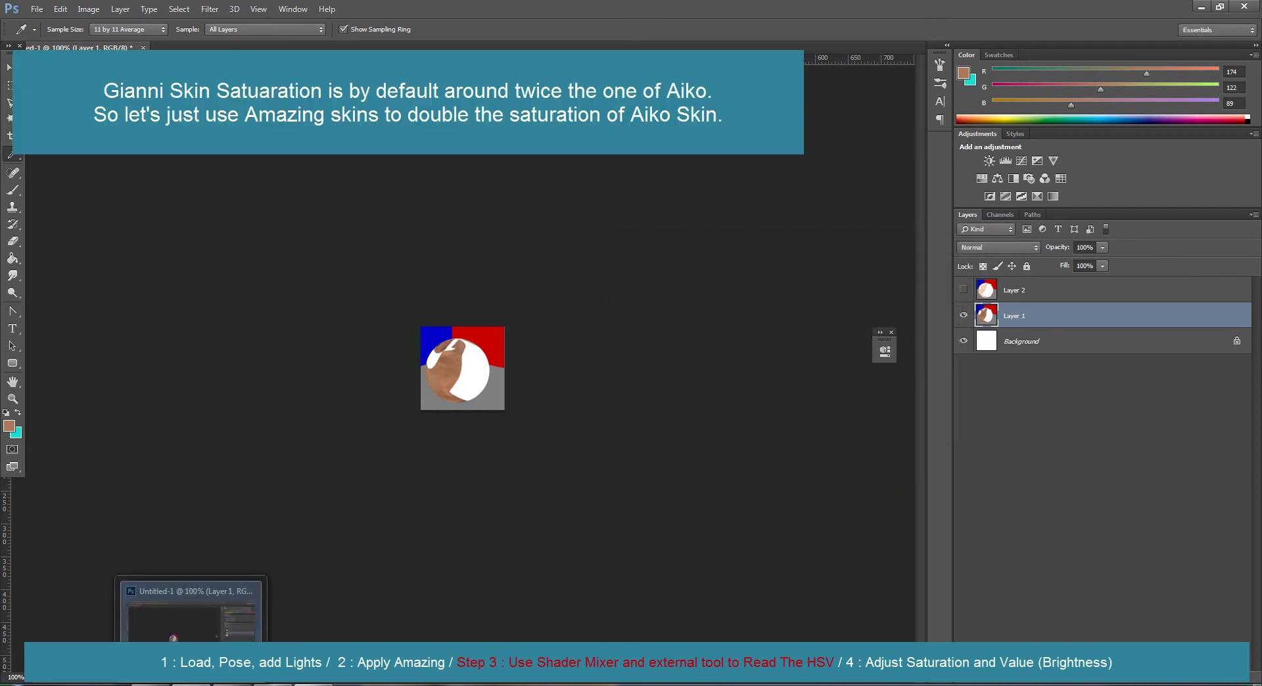
Switch back to DAZ Studio and set the Saturation Preprocess of Aiko 6's skin surfaces to 200%.
mouse_move(273, 684)
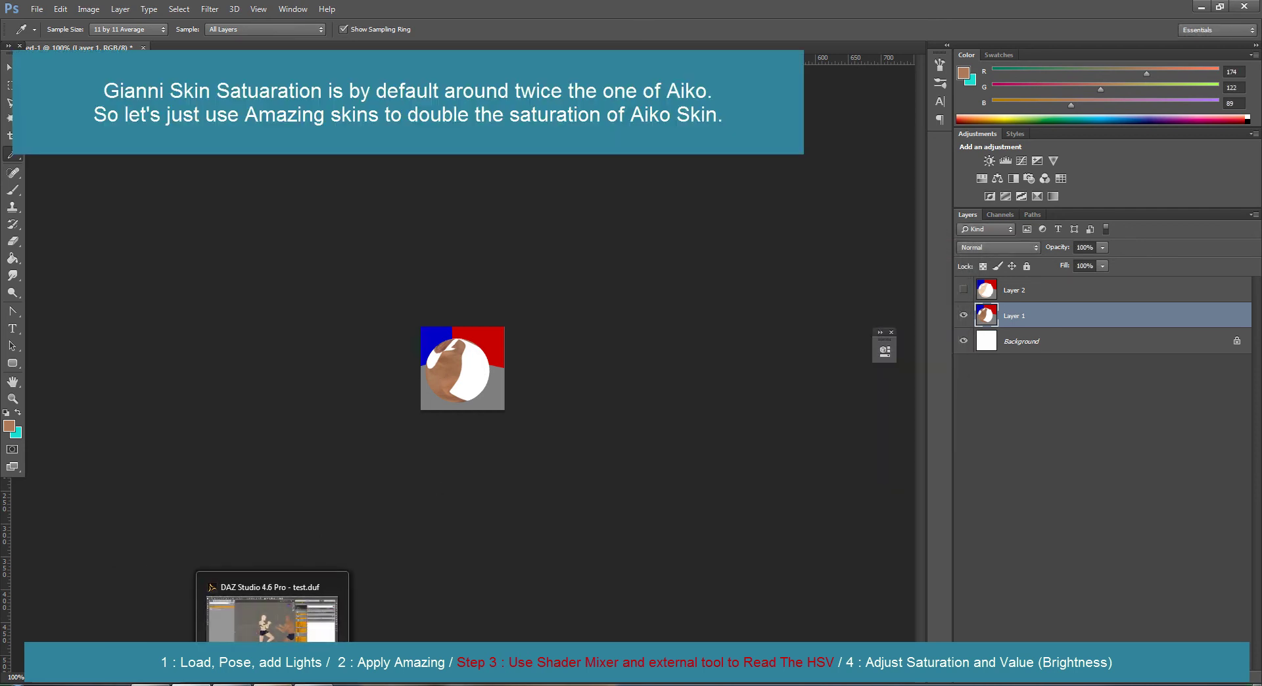
mouse_move(191, 684)
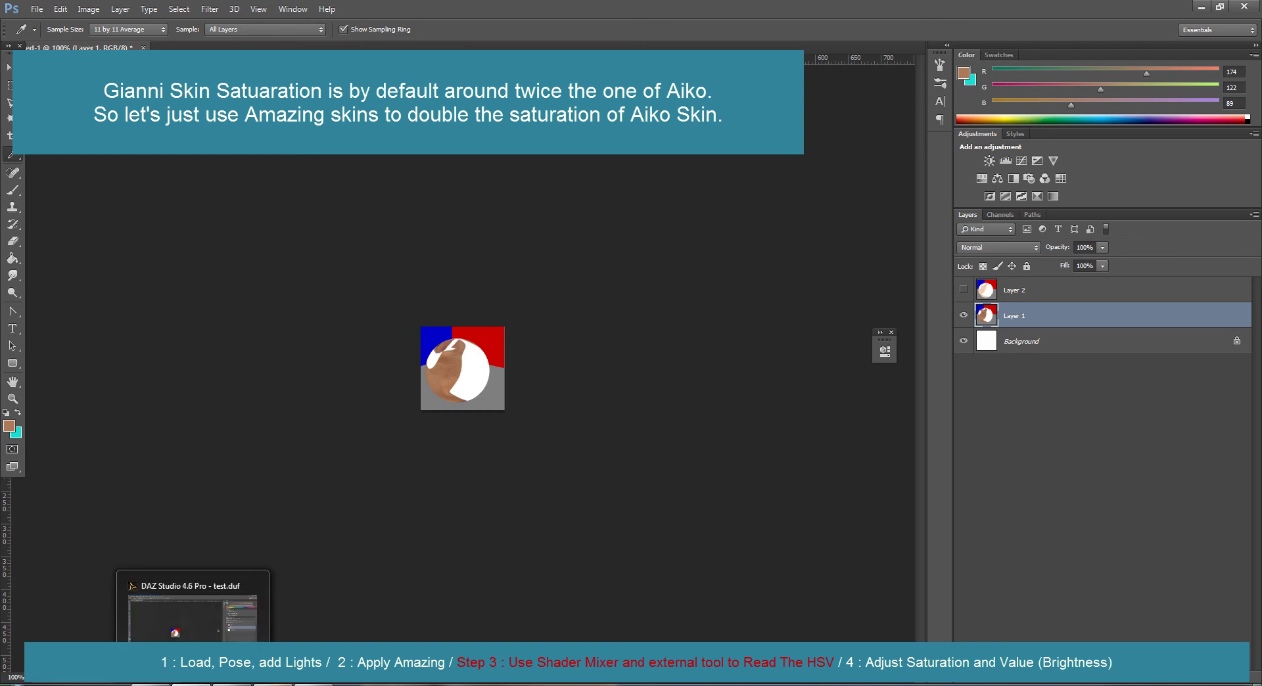
left_click(272, 683)
left_click_drag(1113, 153, 1220, 151)
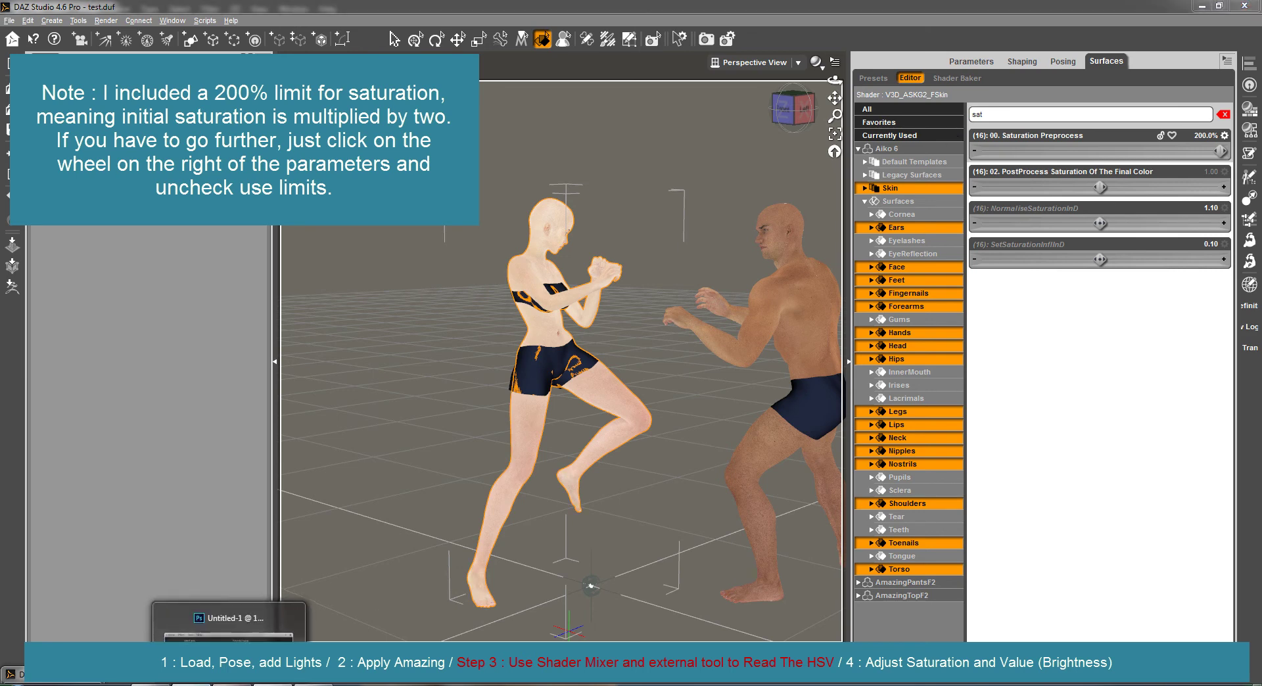
Return to Photoshop, show Layer 2 with Layer 1 hidden, sample its light skin area, and read the brightness in the color picker.
left_click(224, 683)
left_click(964, 316)
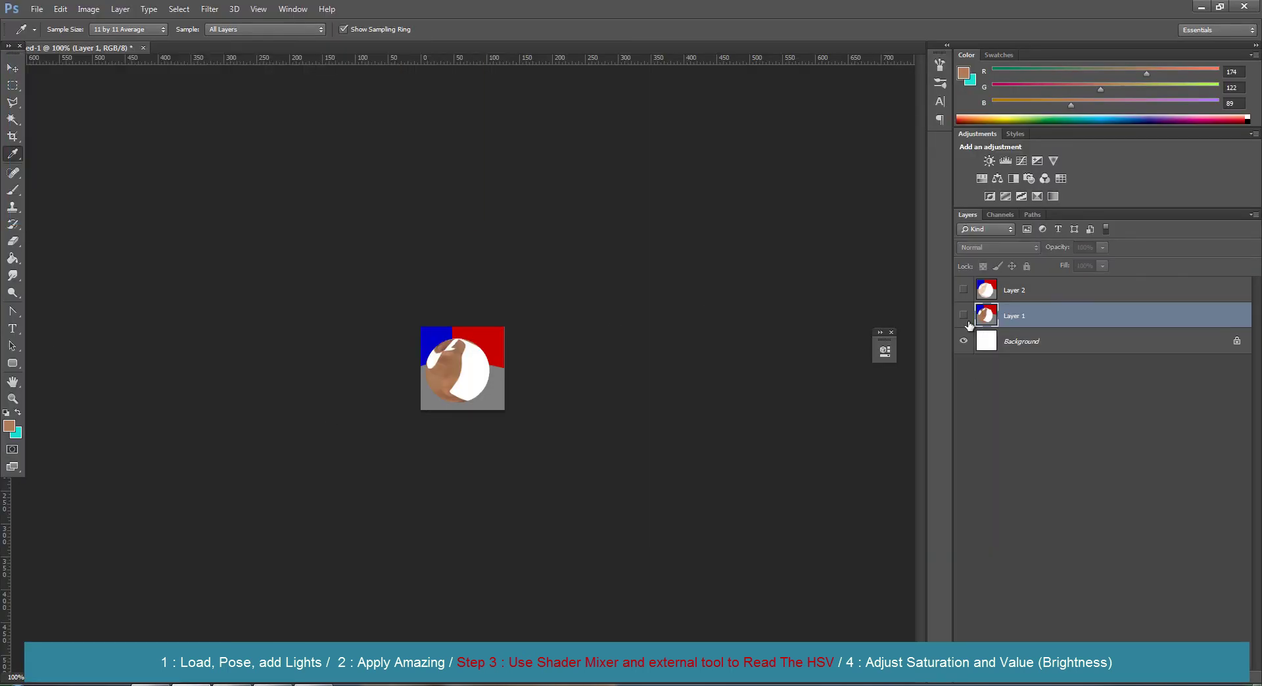
left_click(964, 290)
left_click(451, 374)
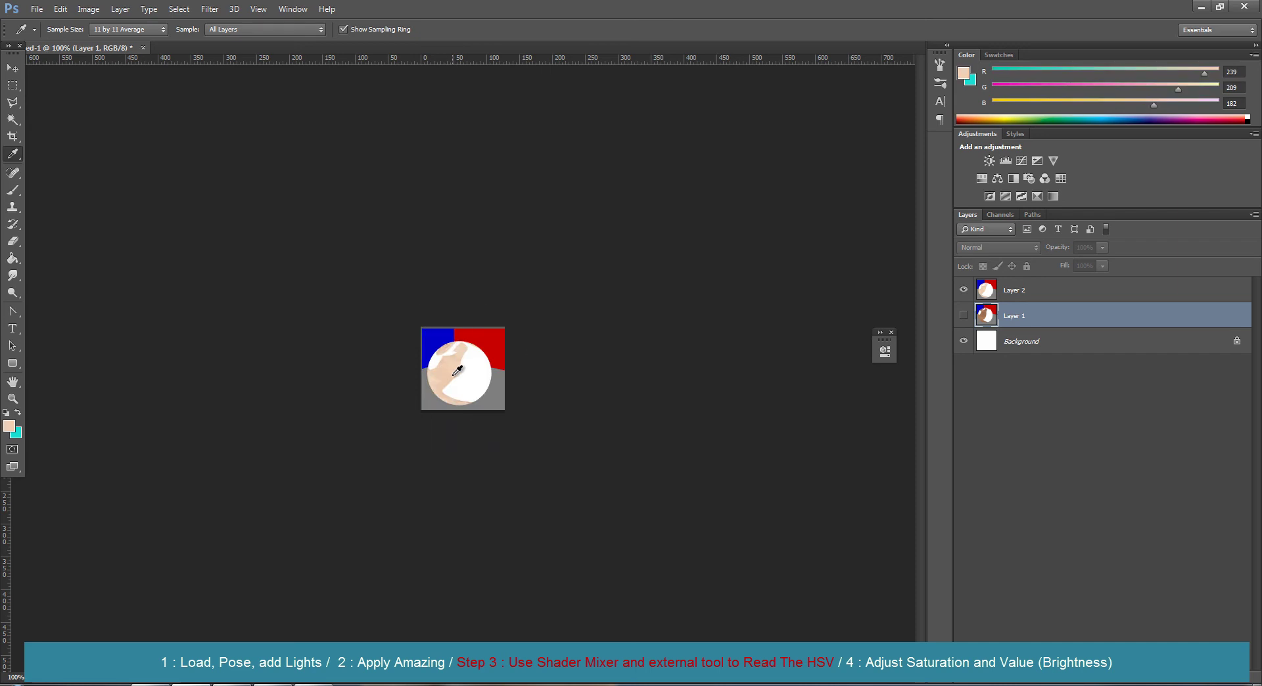
left_click(10, 426)
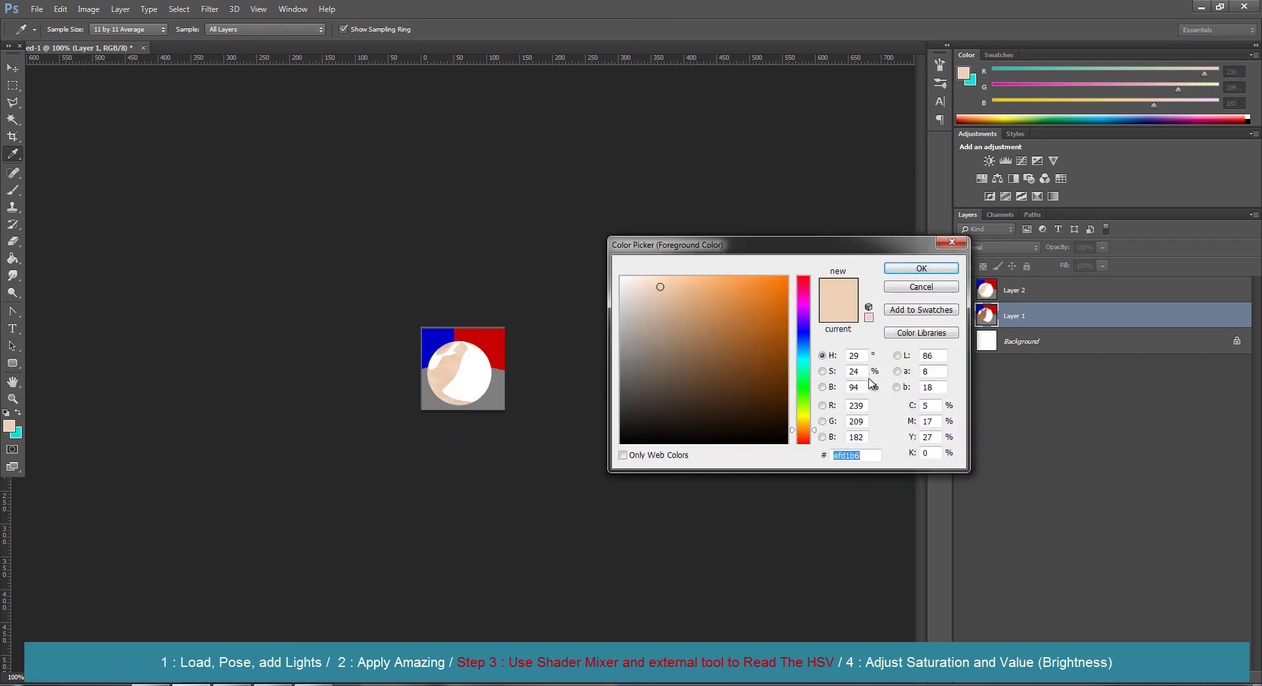
left_click(944, 289)
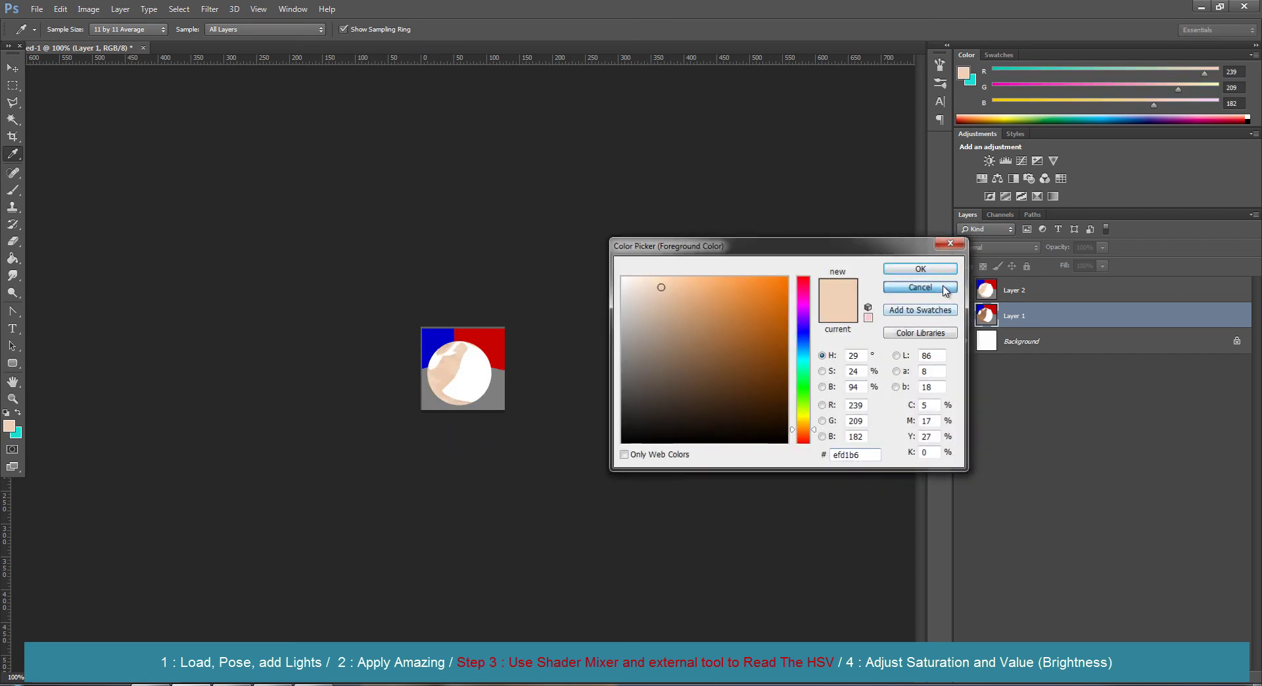
Show Layer 1 with Layer 2 hidden, sample its brown skin area, and read the brightness in the color picker.
left_click(965, 293)
left_click(964, 315)
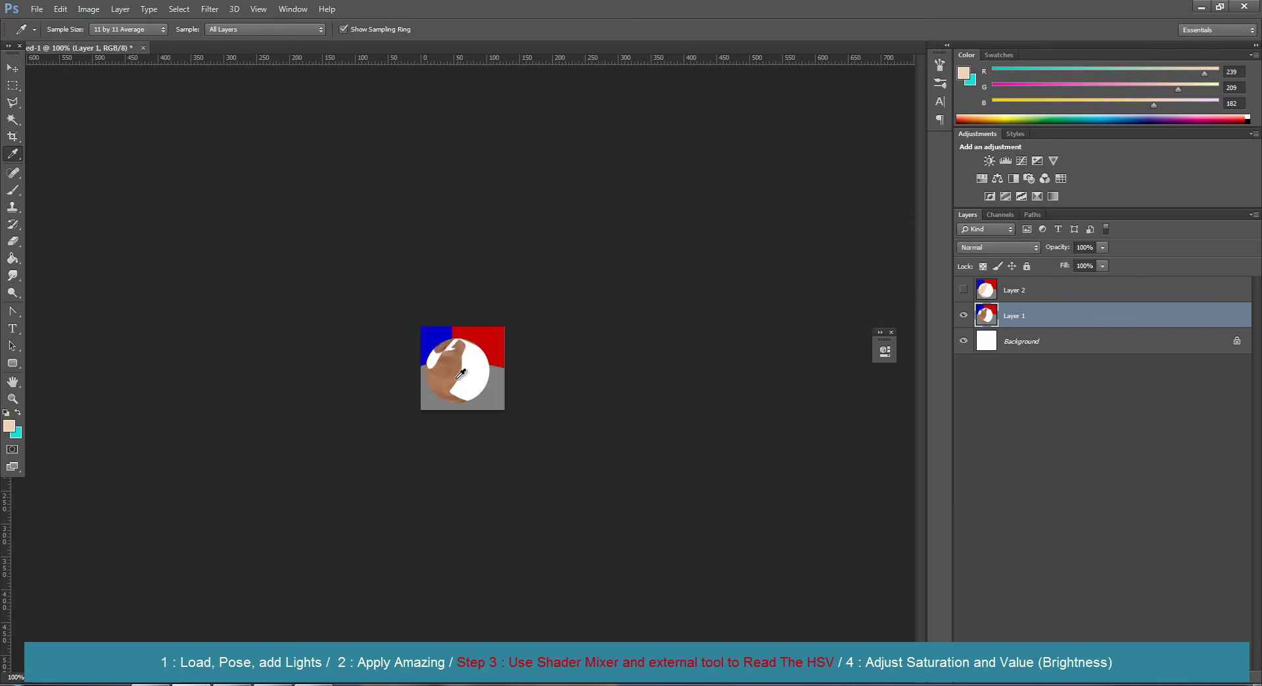
left_click(455, 372)
left_click(12, 430)
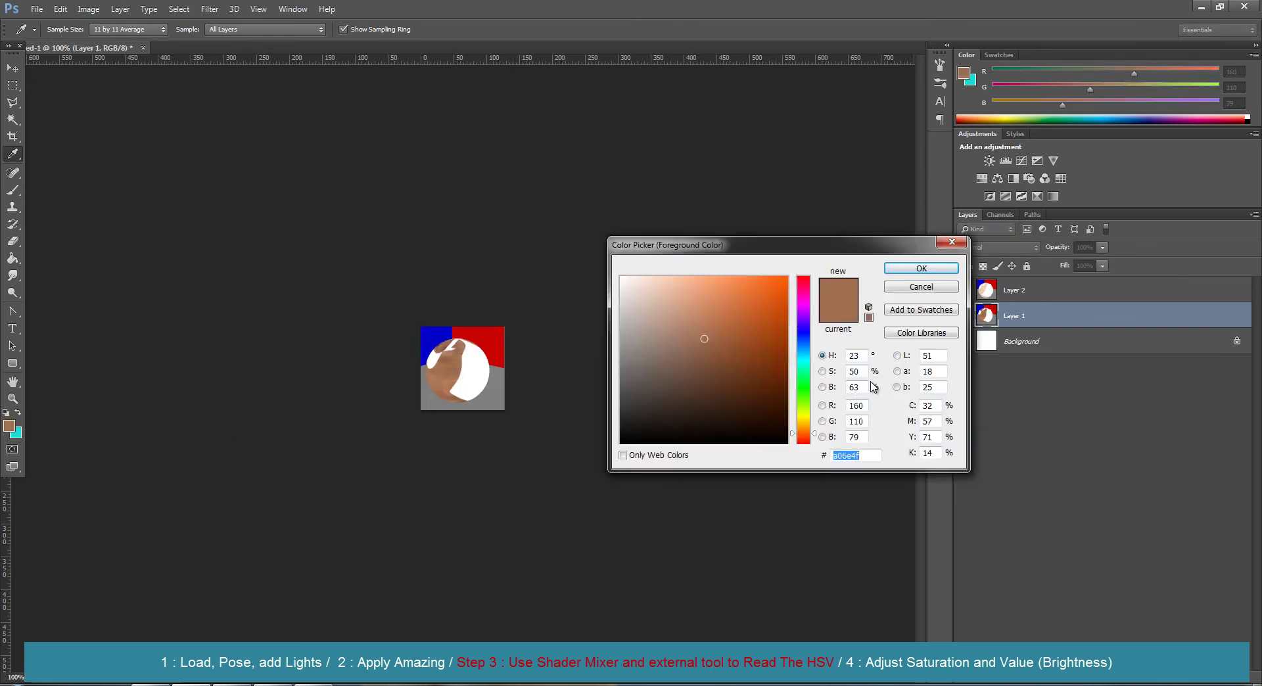
left_click(928, 290)
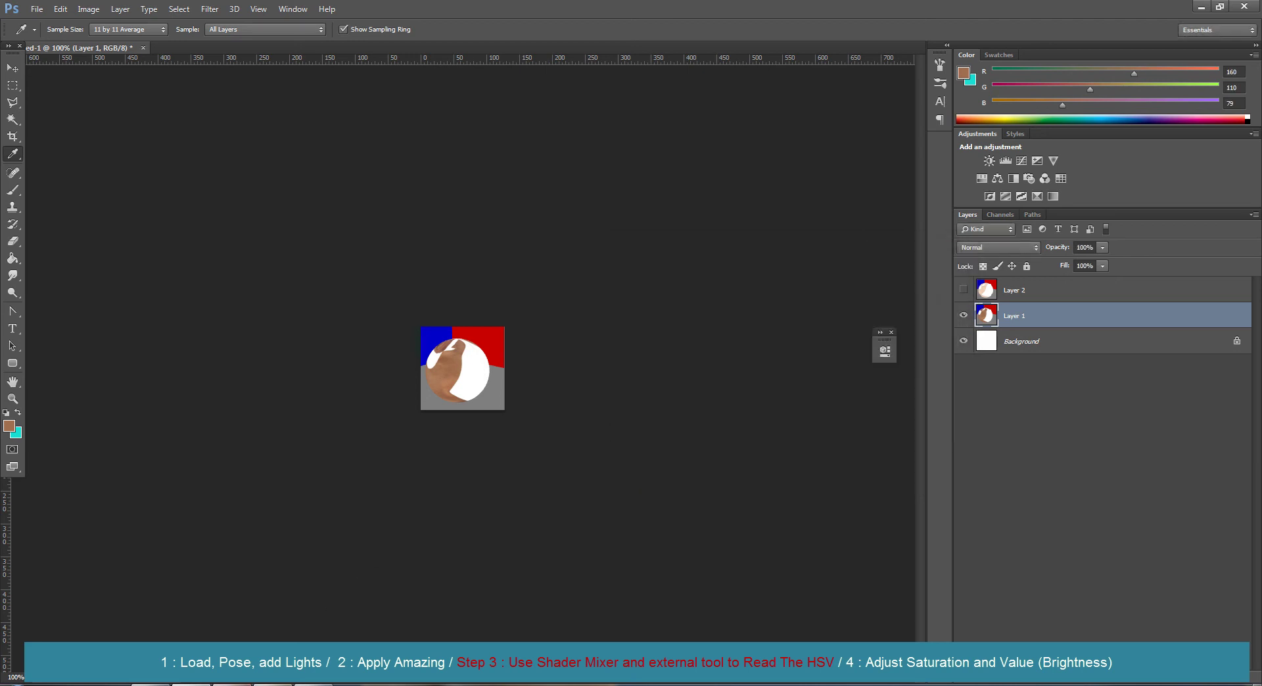
Switch to DAZ Studio, filter the surface parameters by "valu", and set Aiko 6's Value (Intensity) Preprocess to 69.6%.
left_click(283, 684)
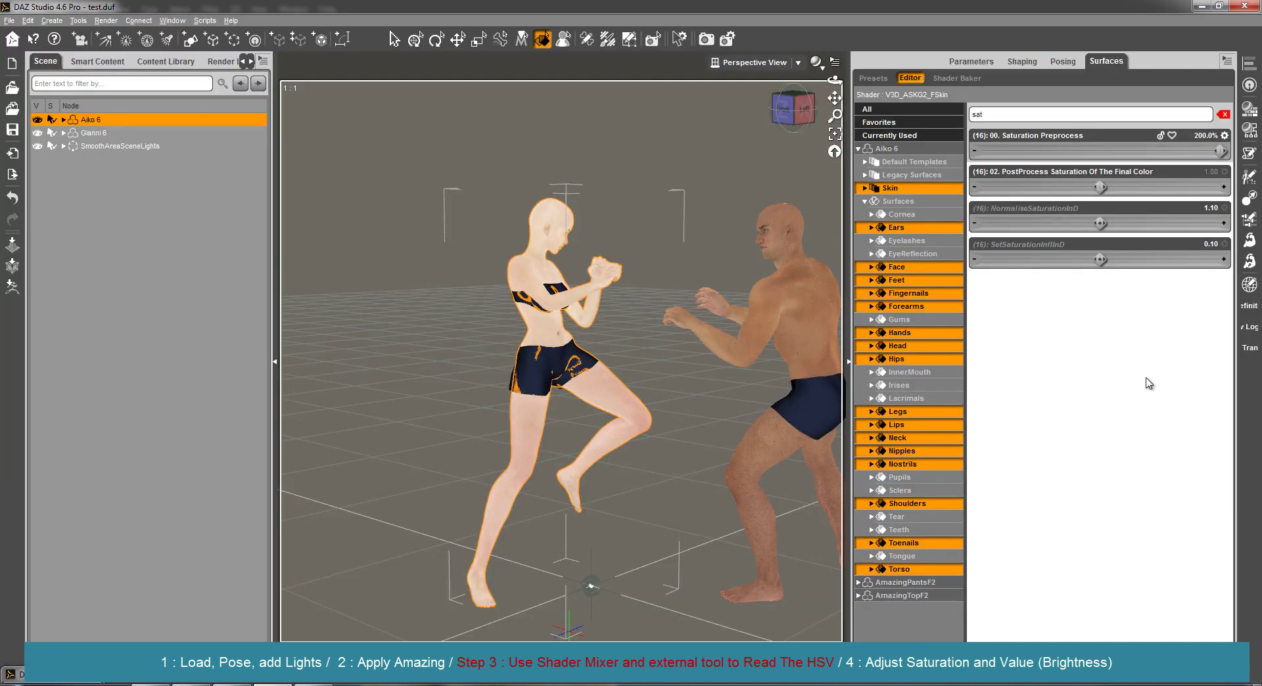
double_click(1005, 108)
type("valu")
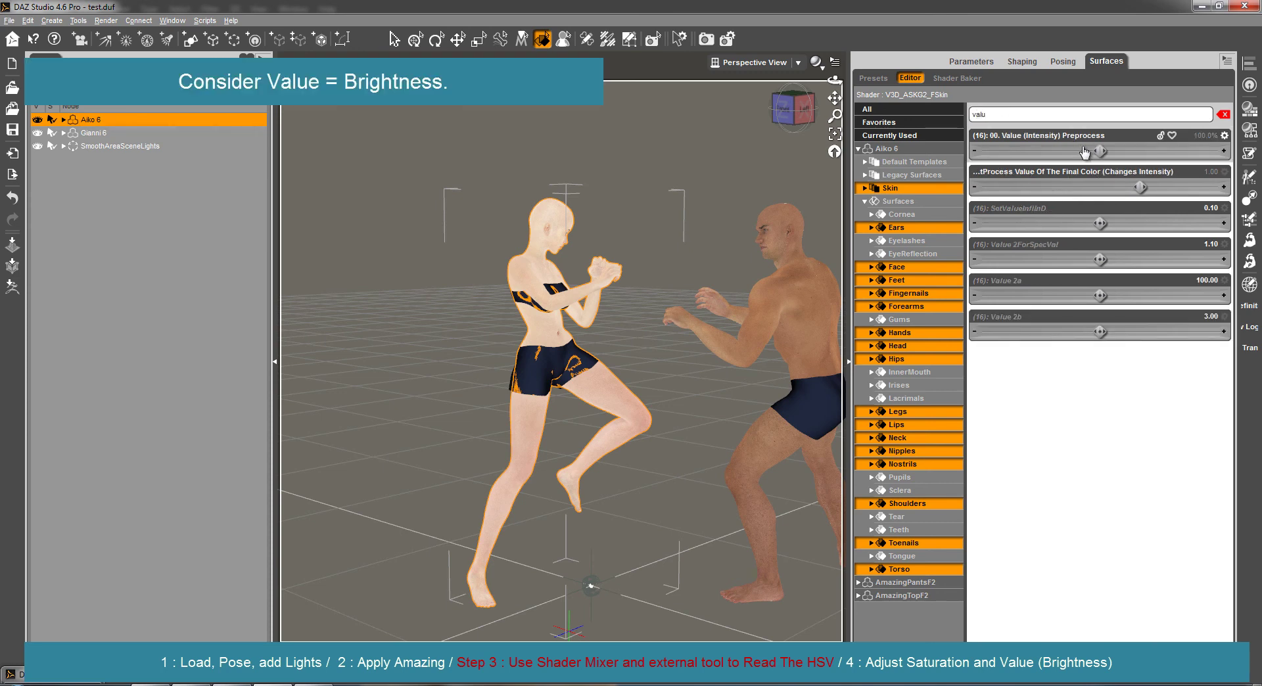
left_click_drag(1099, 152, 1063, 148)
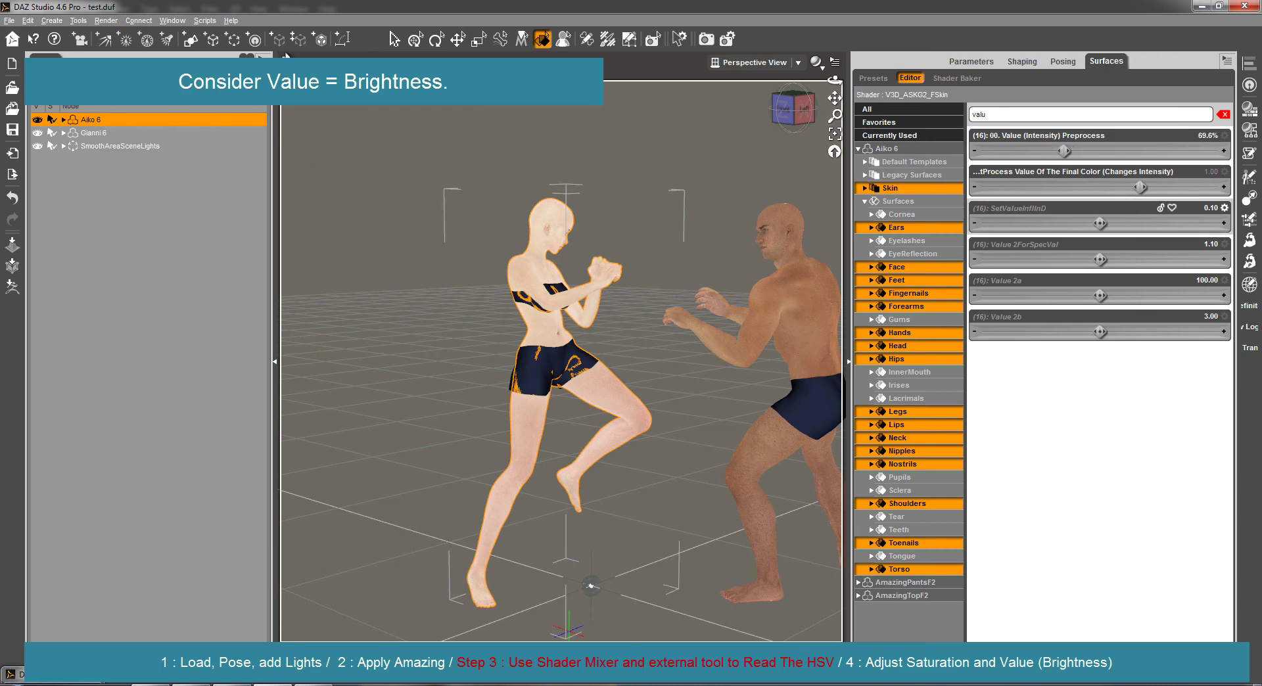
Render the scene with both figures fully in view to compare their skin colors, and close the render.
left_click_drag(834, 98, 803, 115)
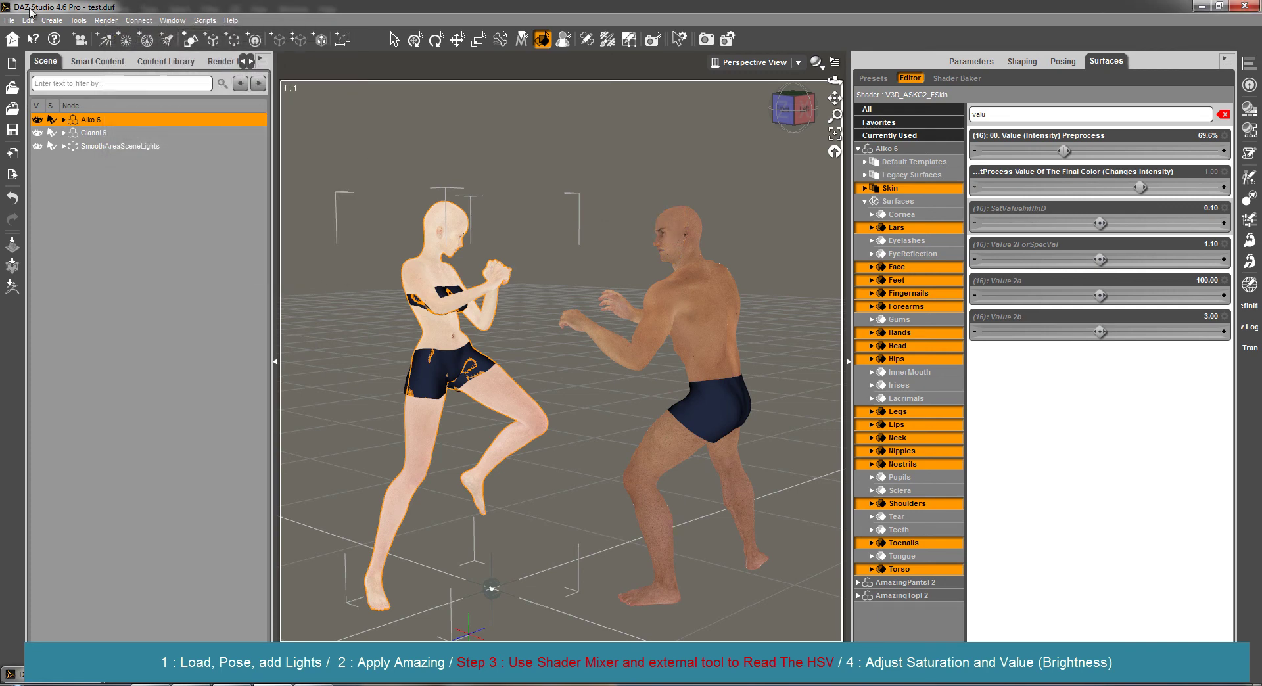
left_click(106, 20)
left_click(119, 32)
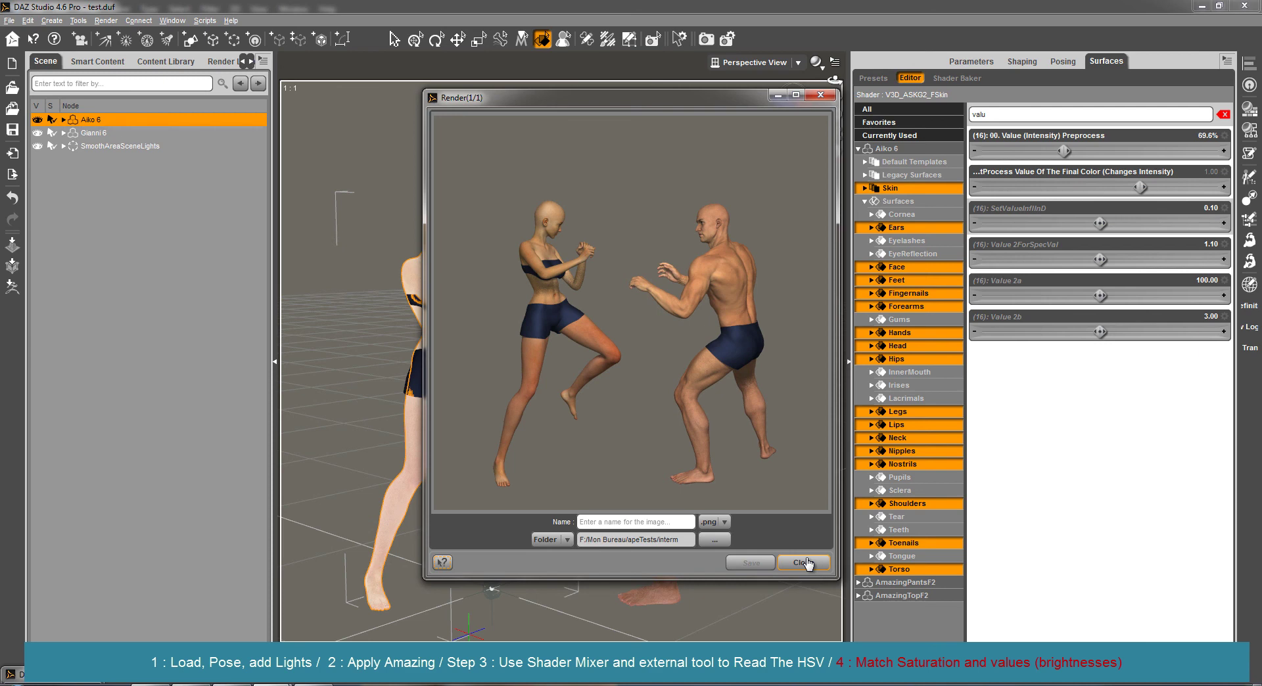
left_click(804, 563)
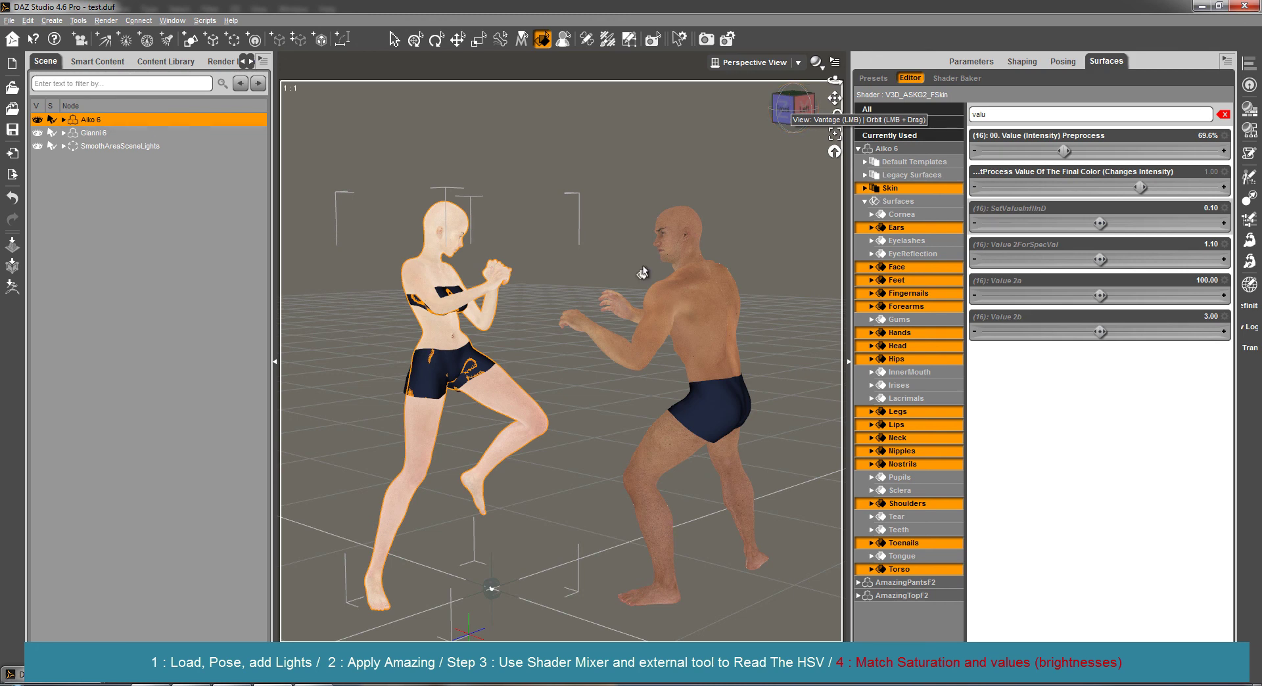
Undo Aiko 6's value and saturation changes, render the scene with the original skin for comparison, and close the render.
key("ctrl+z")
left_click(106, 21)
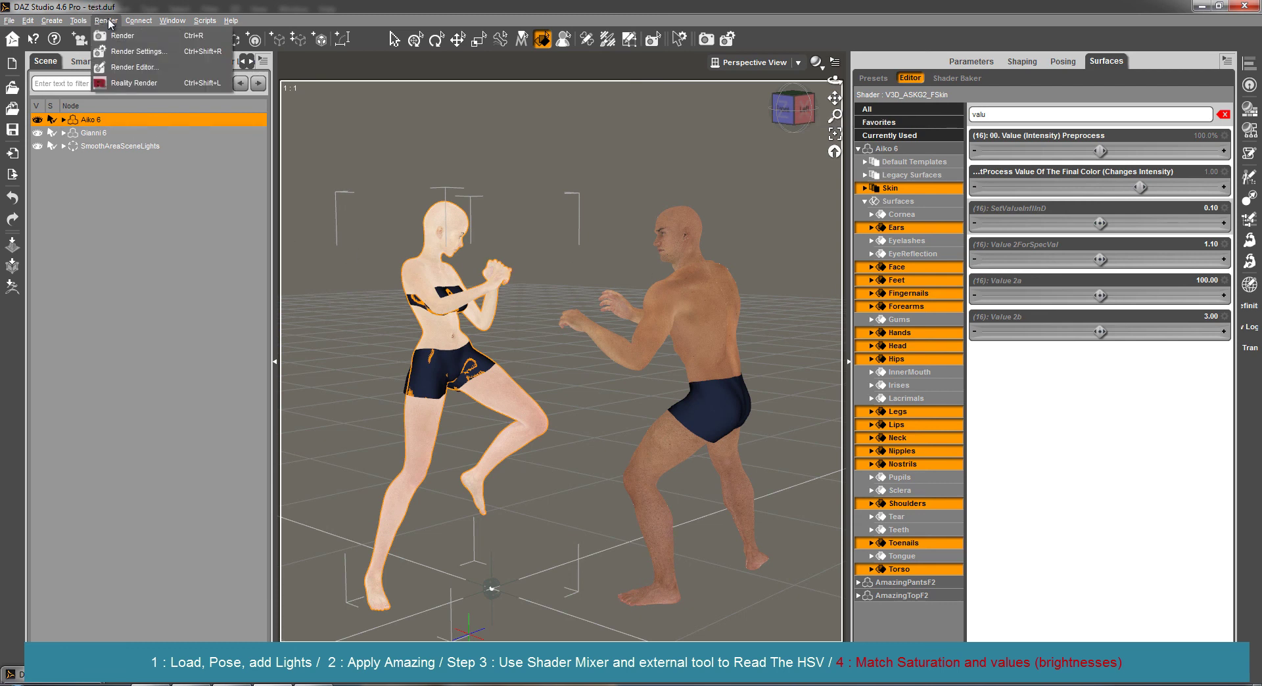
left_click(115, 29)
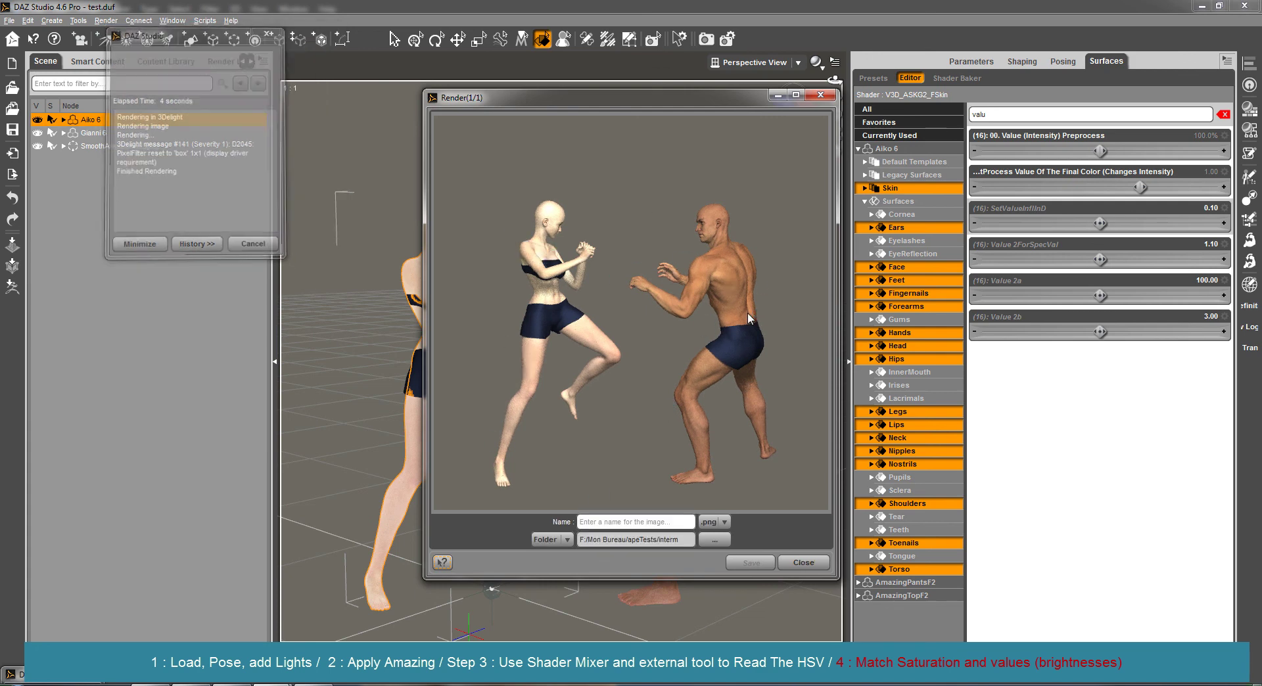
left_click(804, 563)
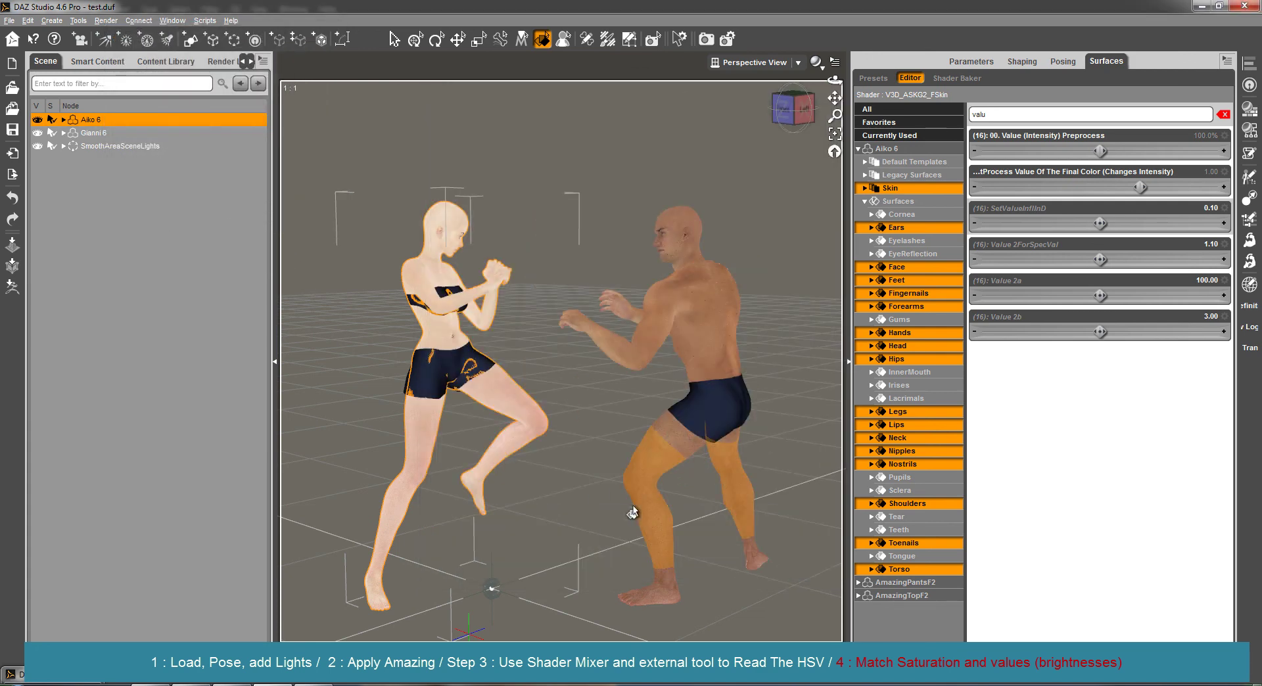
Redo the Saturation Preprocess change, render the scene to check the saturation effect alone, and close the render.
left_click(28, 20)
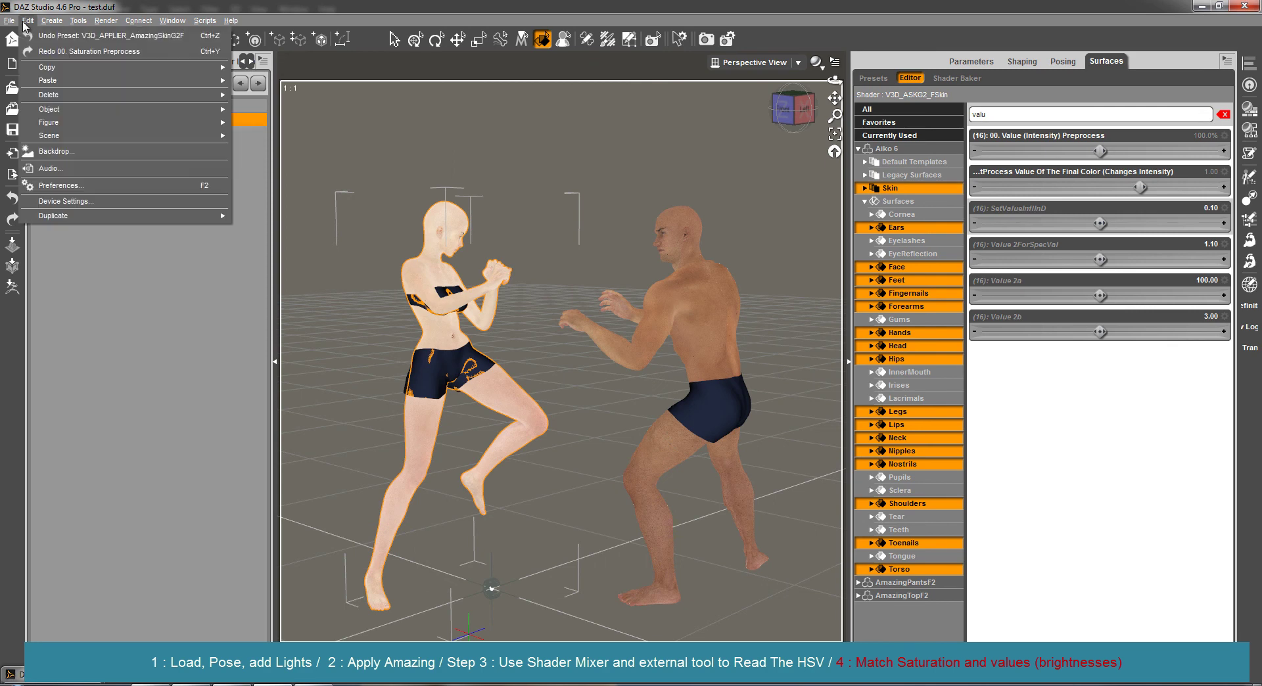
left_click(51, 52)
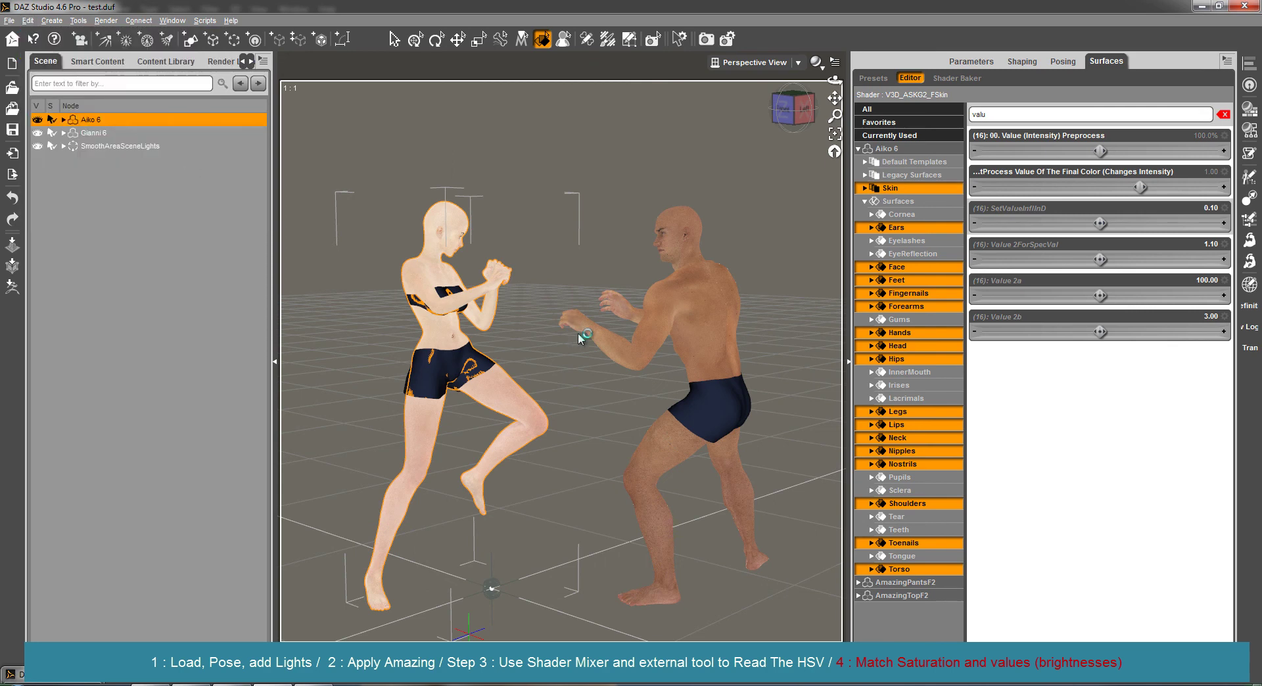
key("ctrl+r")
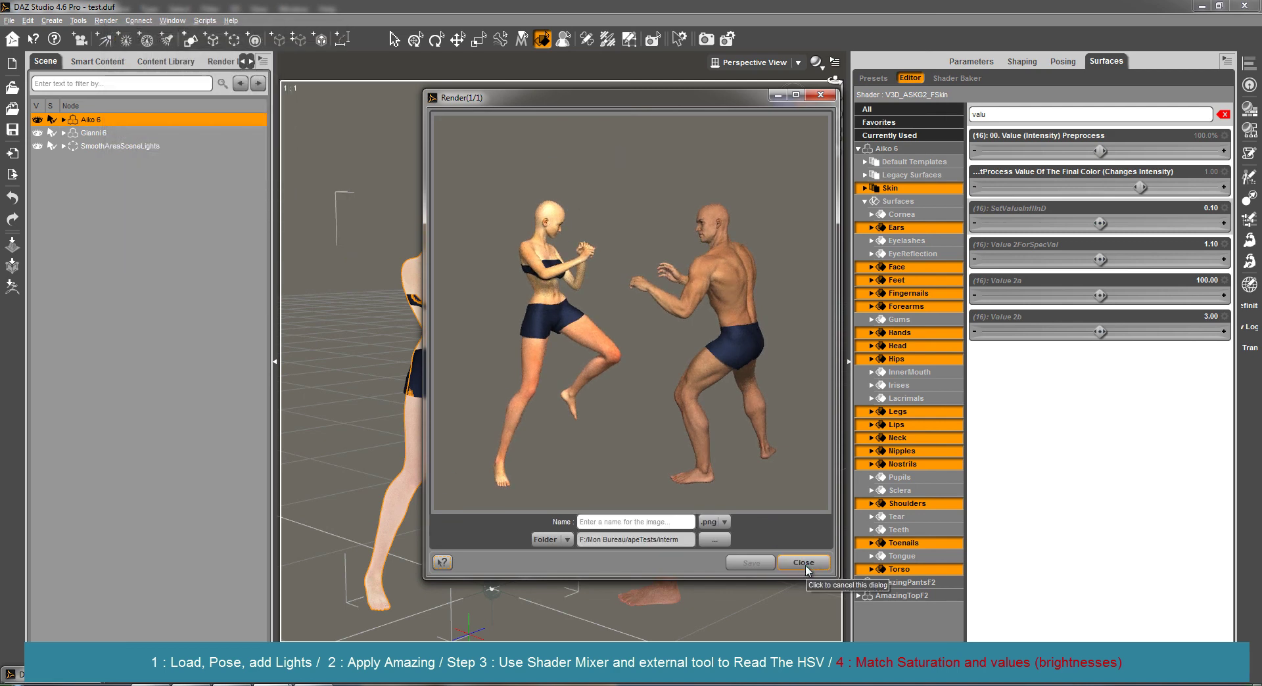
left_click(804, 564)
Redo the Value (Intensity) Preprocess change, render the scene with both adjustments applied, and close the render.
left_click(29, 19)
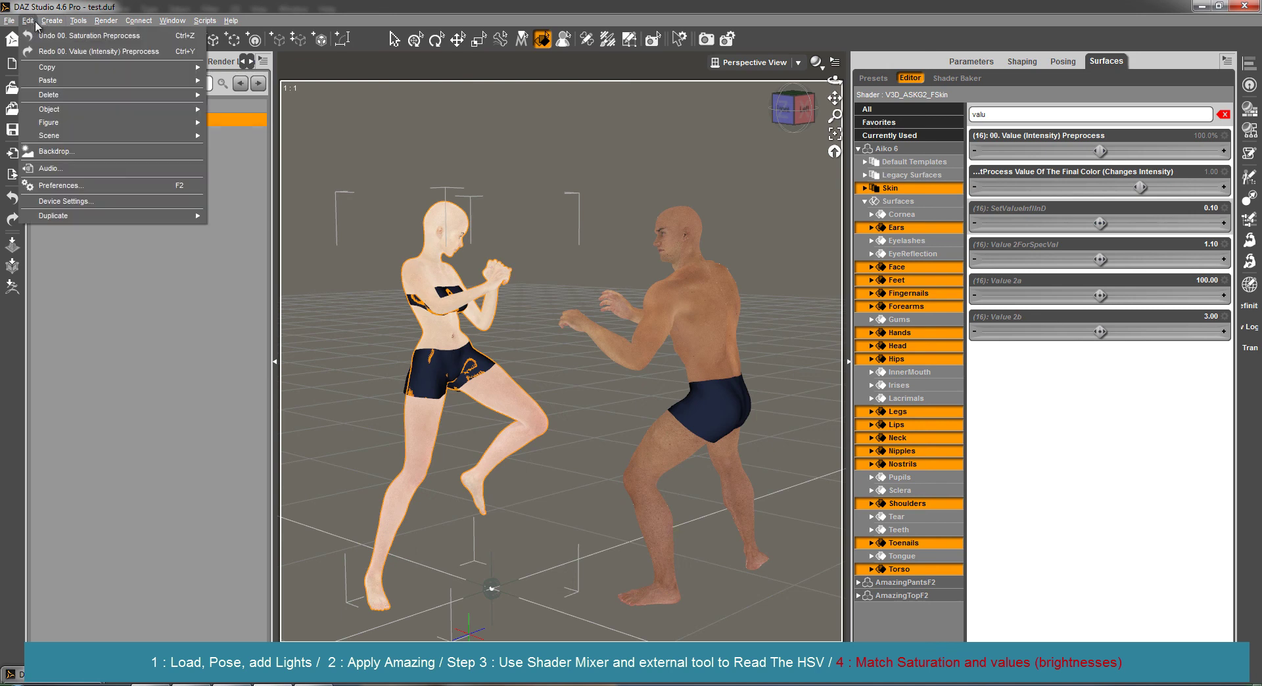
left_click(98, 52)
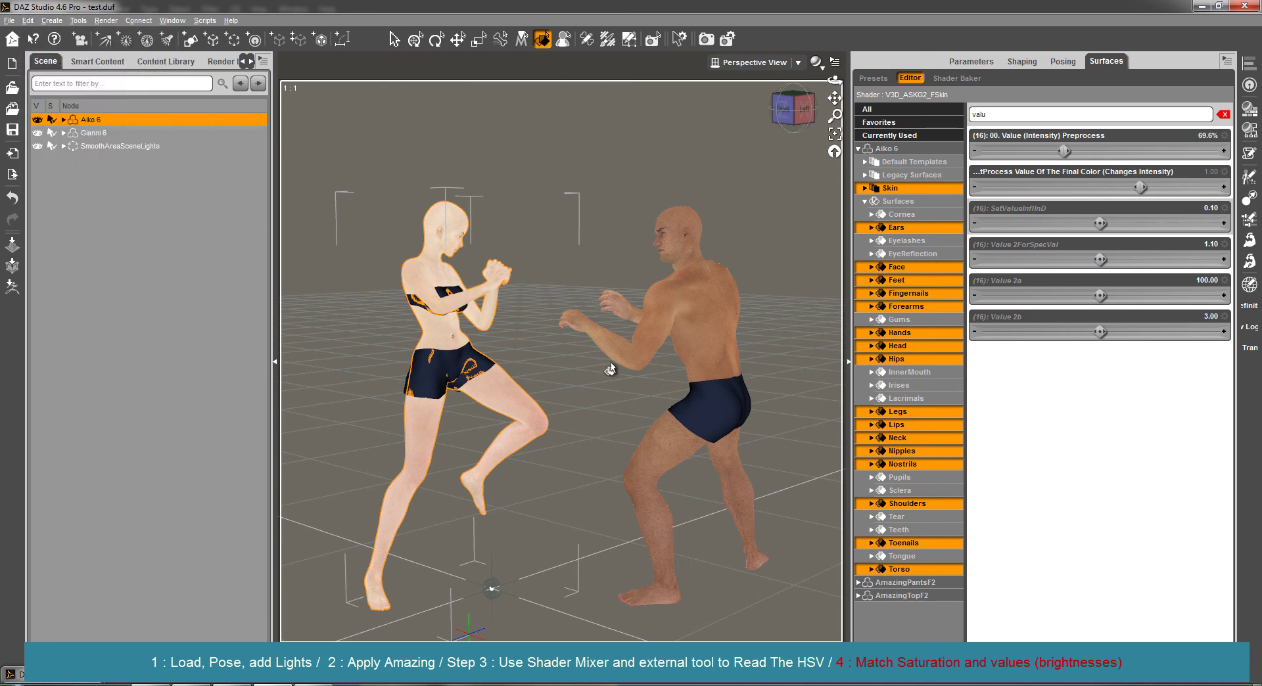
key("ctrl+r")
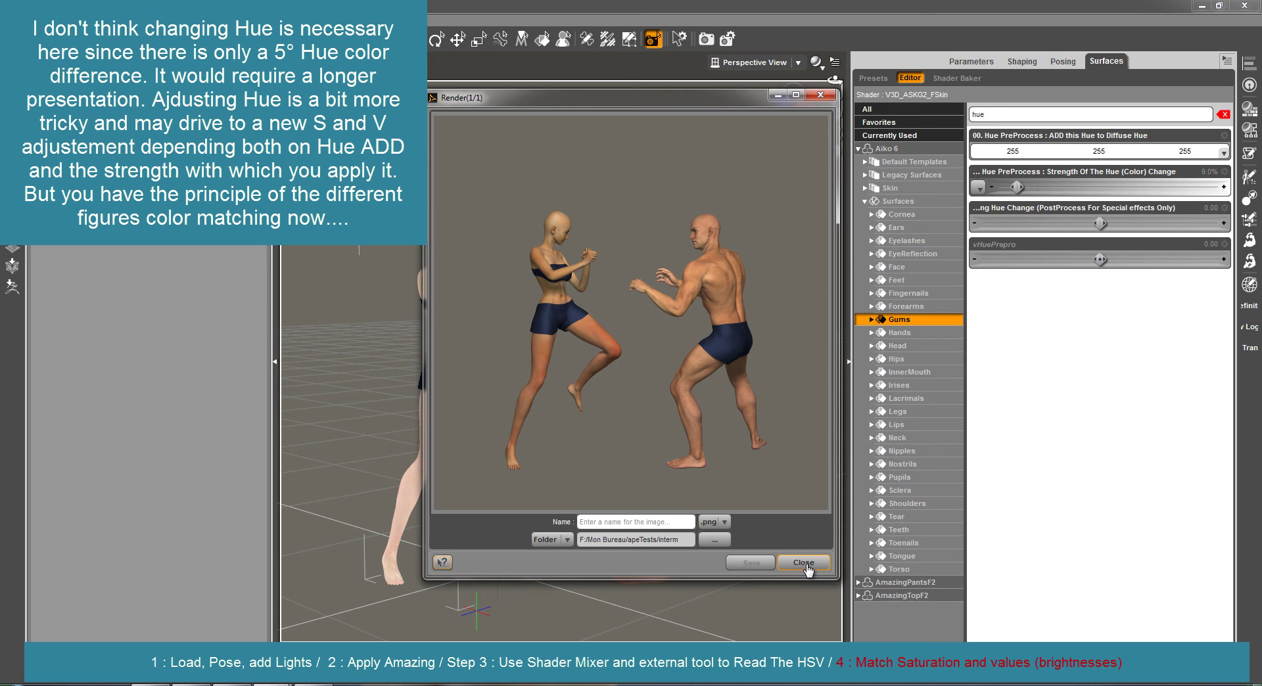
left_click(803, 563)
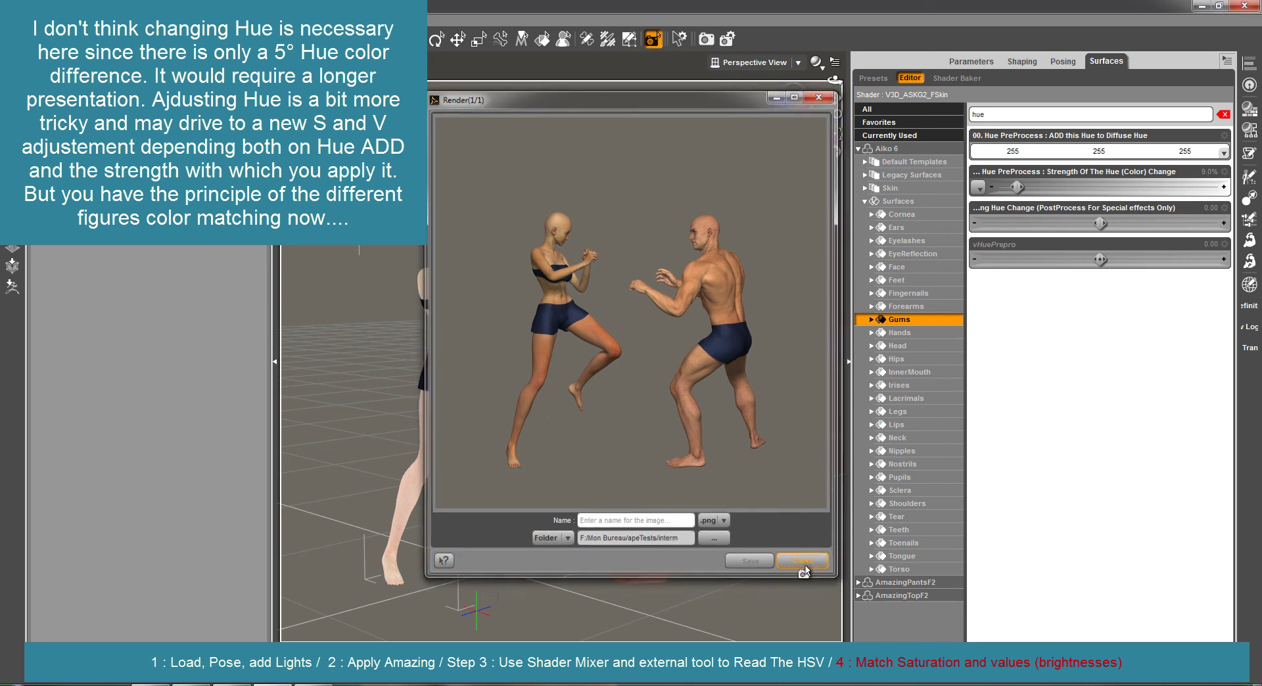